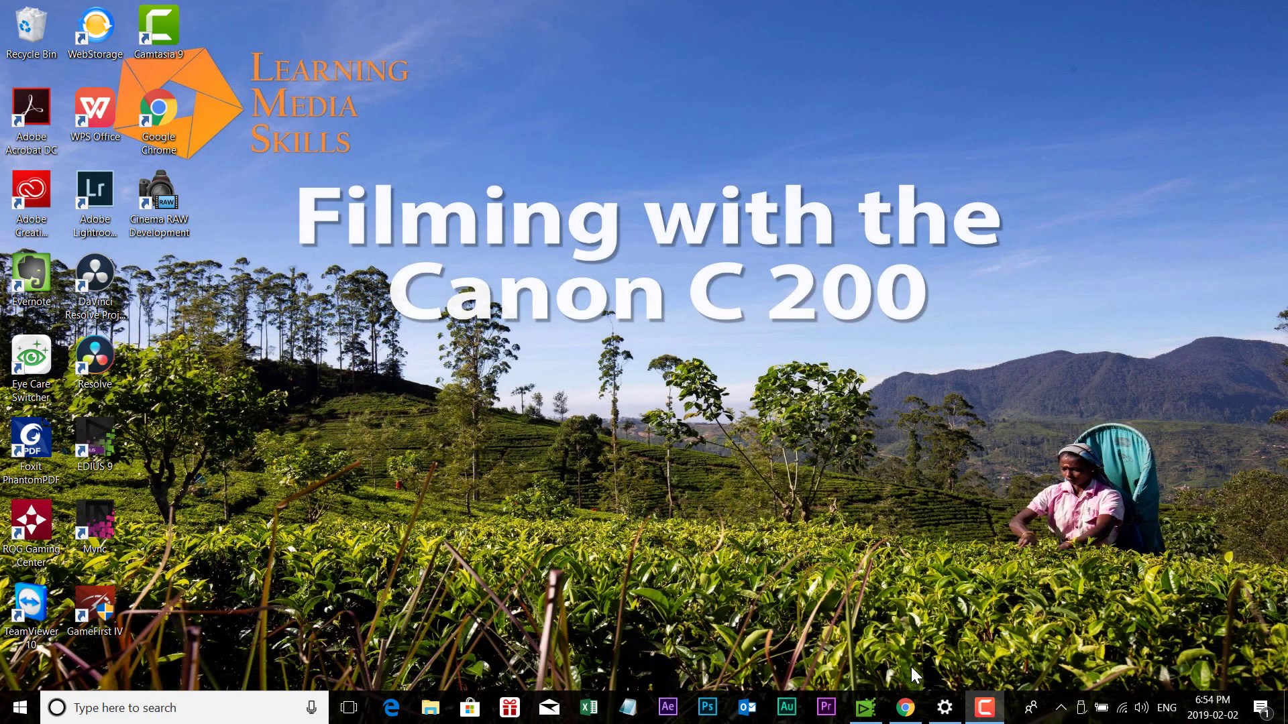
Return to the Canon EOS C200 support page in Chrome and scroll down to Optional Software.
{"action": "left_click", "coordinate": [905, 708]}
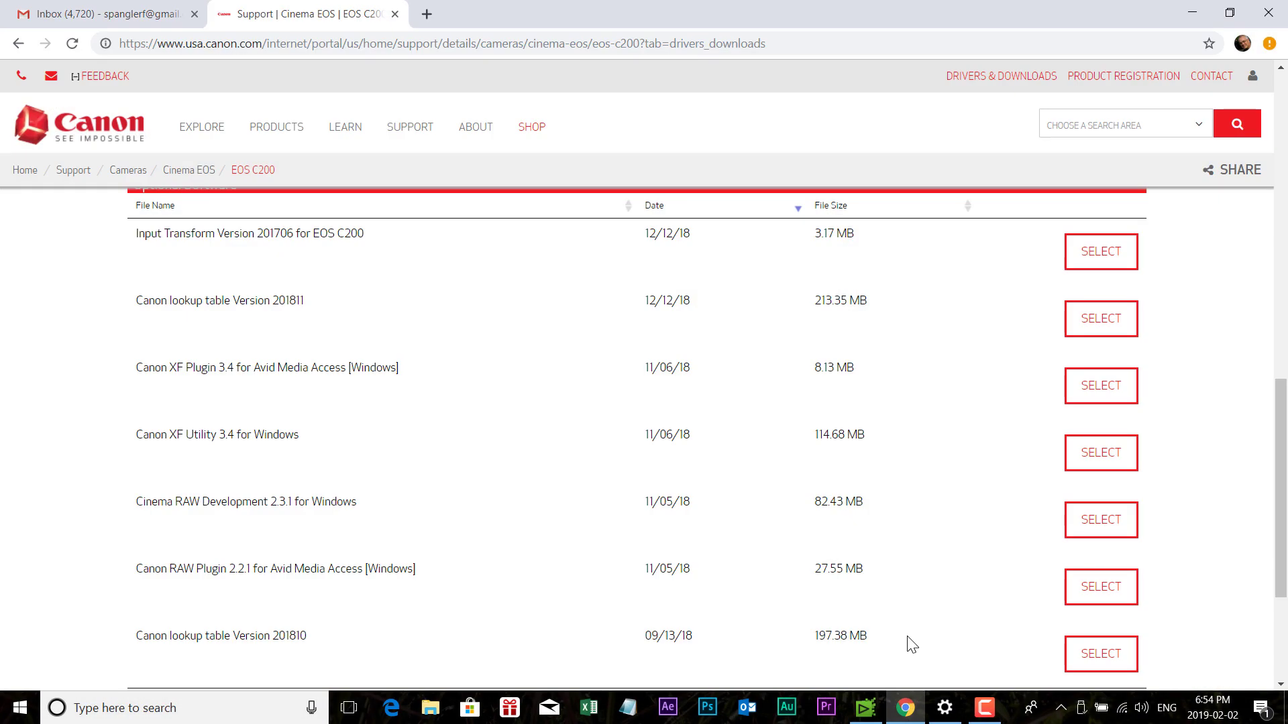
{"action": "scroll", "coordinate": [779, 513], "scroll_direction": "up", "scroll_amount": 5}
{"action": "scroll", "coordinate": [781, 515], "scroll_direction": "up", "scroll_amount": 3}
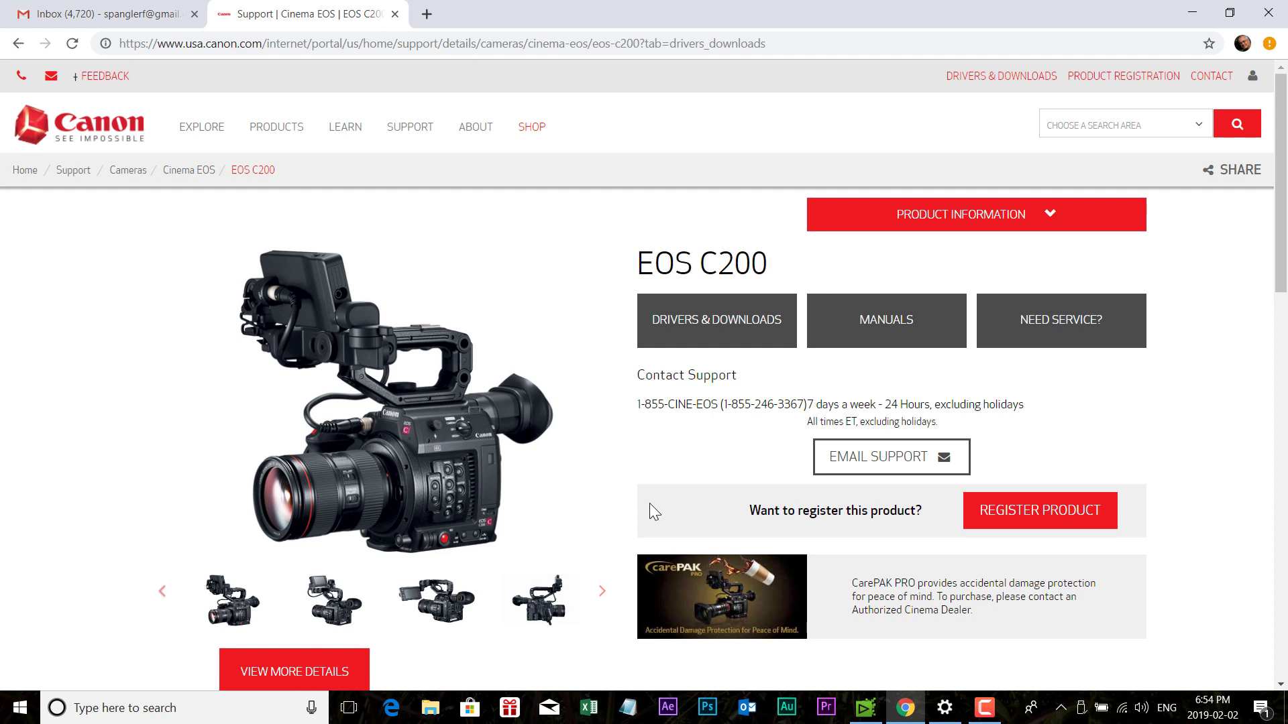
{"action": "scroll", "coordinate": [649, 503], "scroll_direction": "down", "scroll_amount": 8}
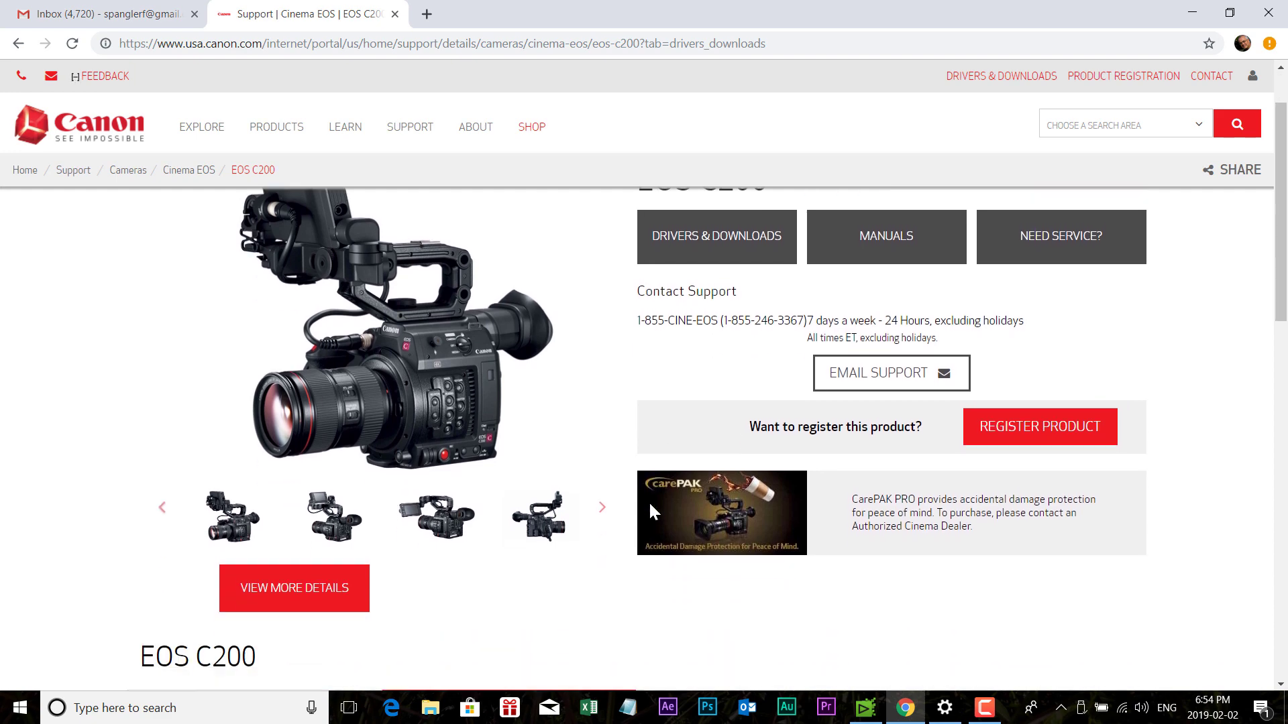
{"action": "scroll", "coordinate": [649, 503], "scroll_direction": "down", "scroll_amount": 2}
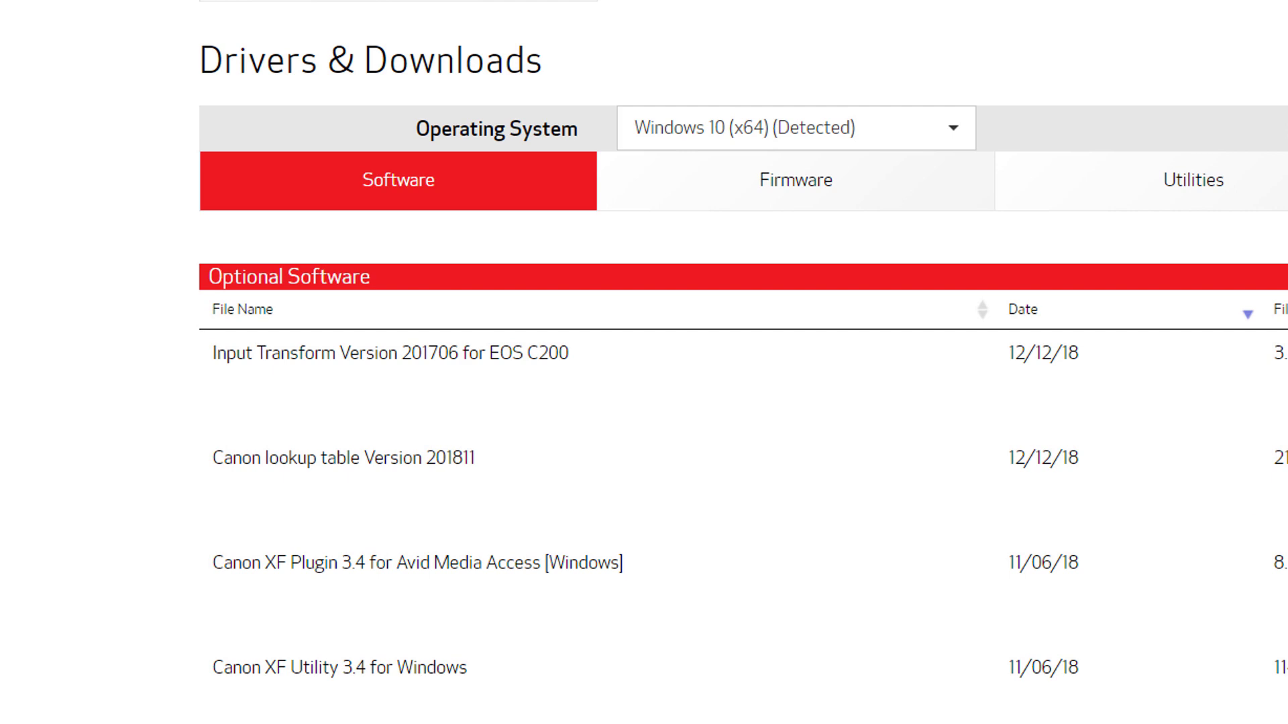
Review the Canon lookup table Version 201811 download details, then scroll further through Optional Software.
{"action": "left_click", "coordinate": [1284, 487]}
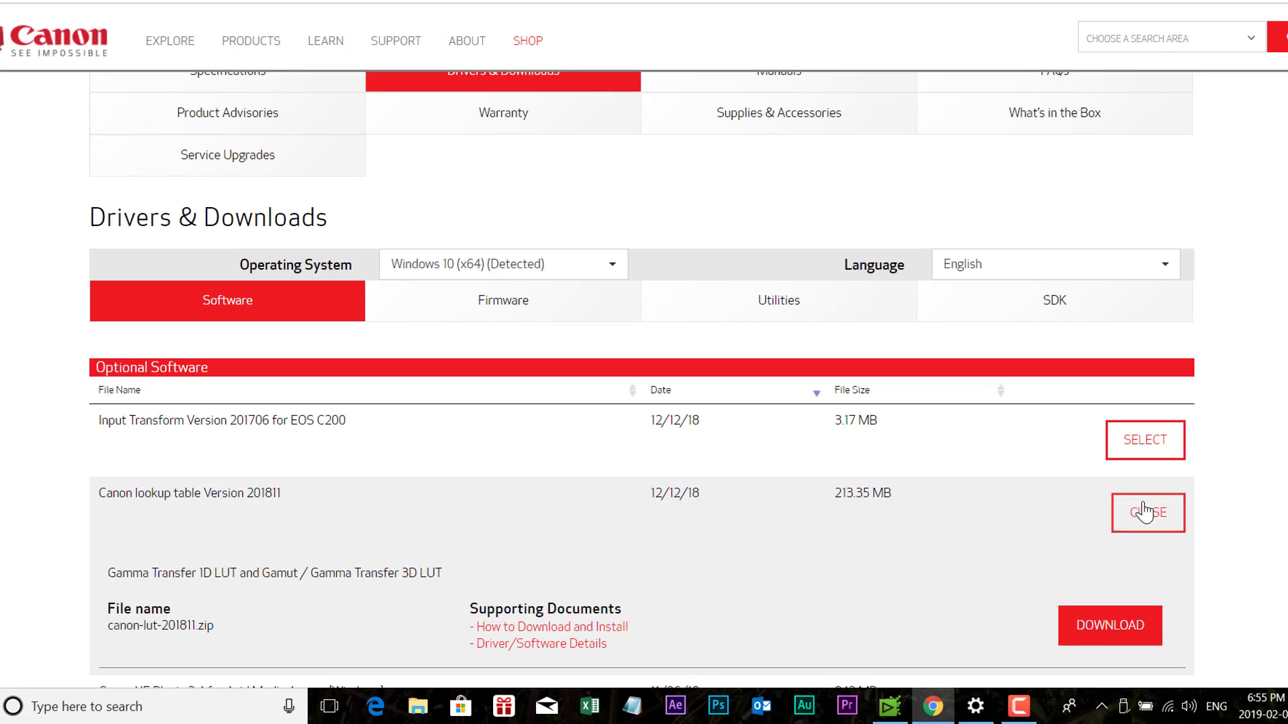
{"action": "left_click", "coordinate": [1144, 513]}
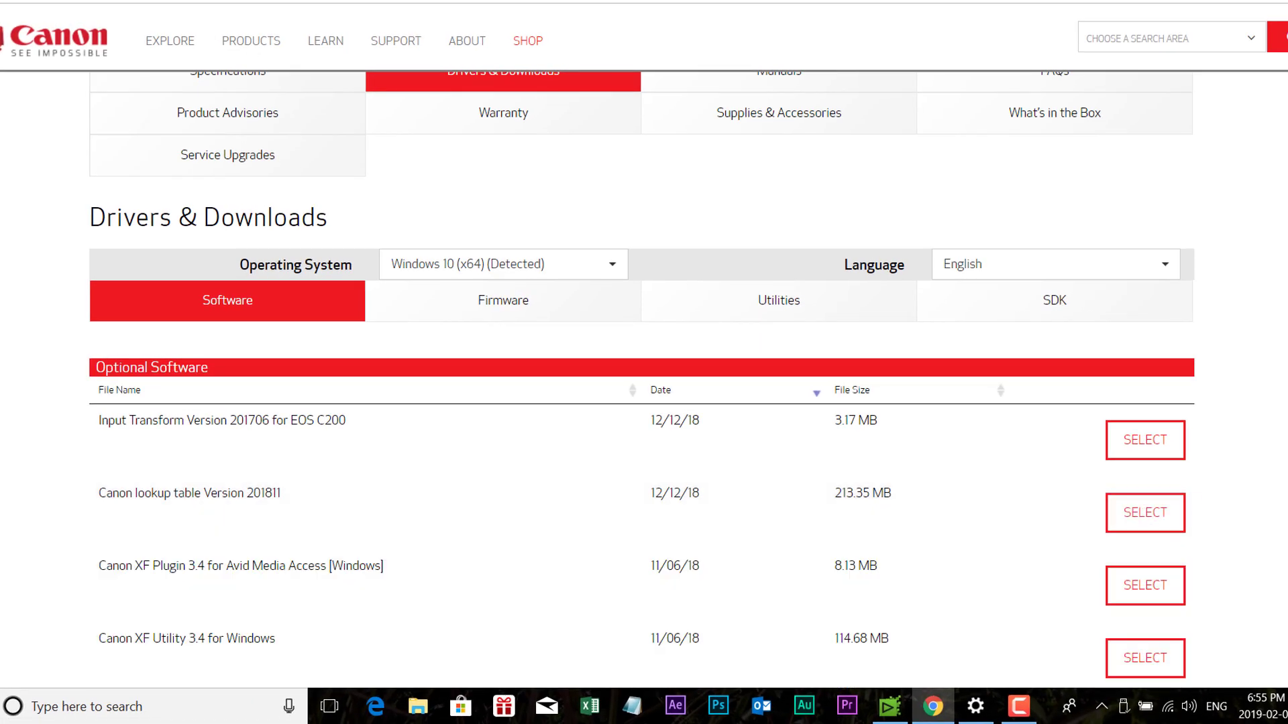
{"action": "scroll", "coordinate": [642, 379], "scroll_direction": "down", "scroll_amount": 3}
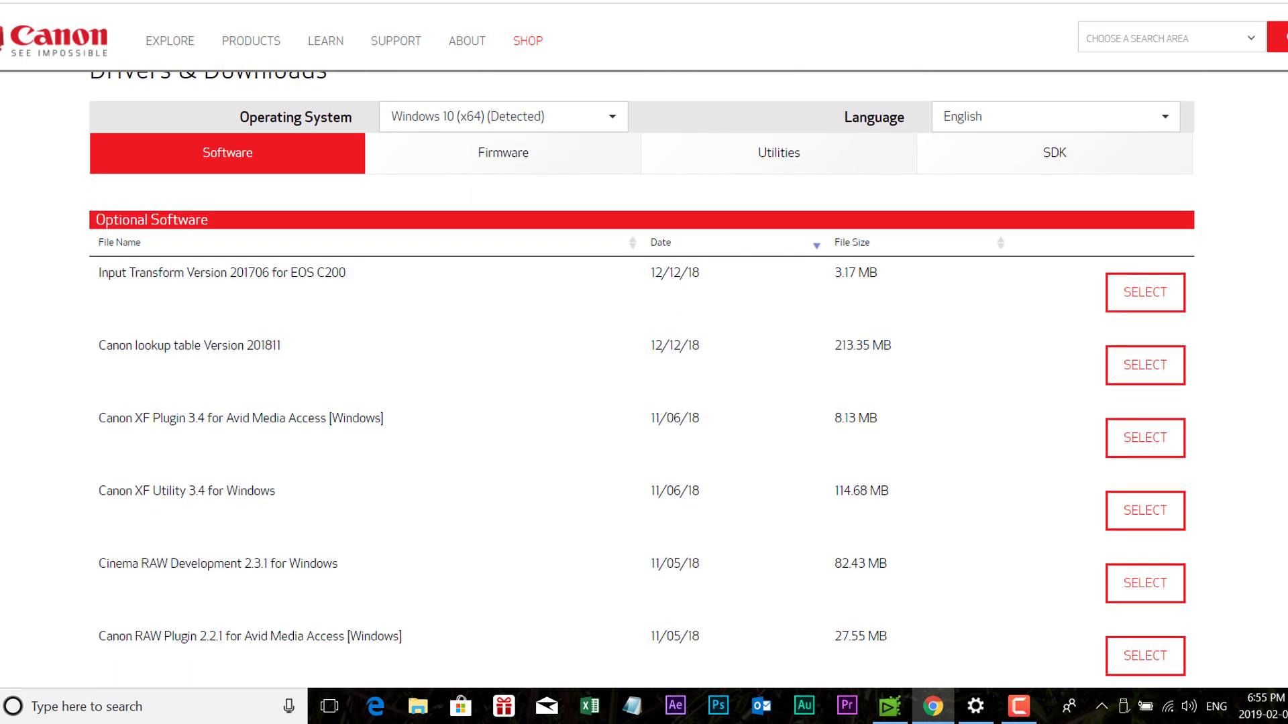
{"action": "scroll", "coordinate": [642, 379], "scroll_direction": "down", "scroll_amount": 2}
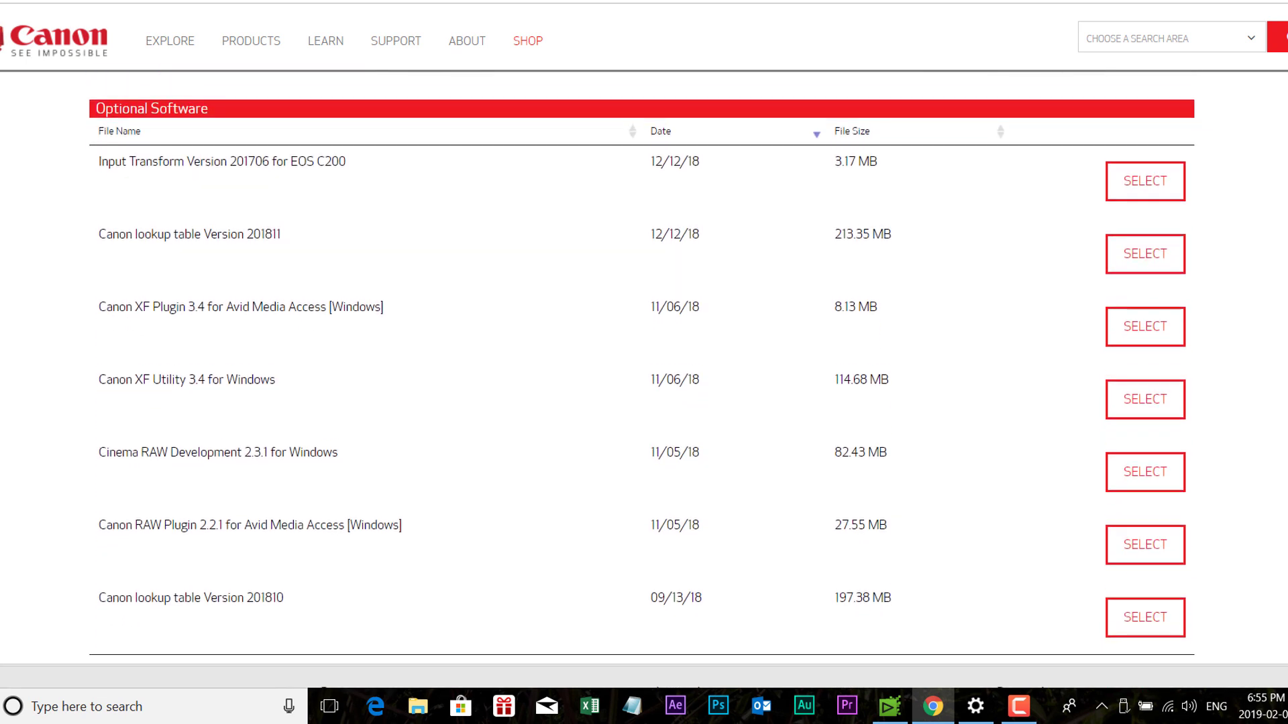
{"action": "scroll", "coordinate": [642, 379], "scroll_direction": "down", "scroll_amount": 1}
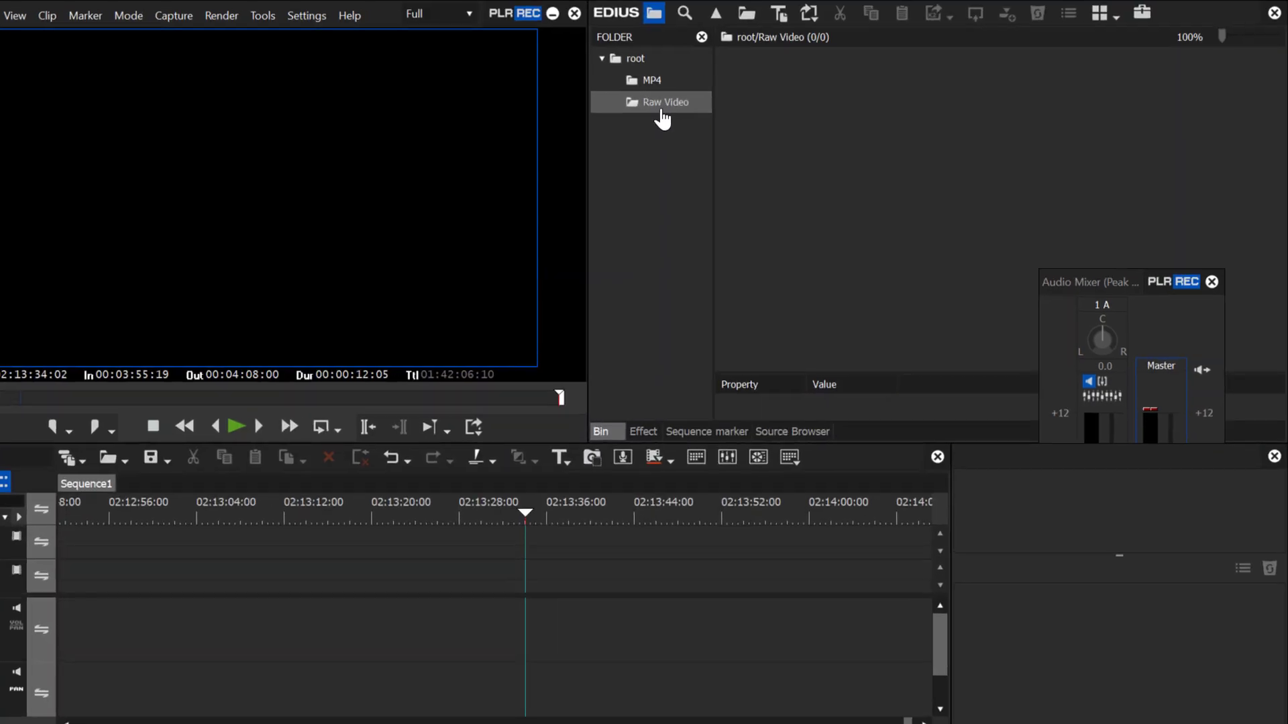
Open the bin's import dialog and preview poster frames of clips A012C309 through A012C317.
{"action": "double_click", "coordinate": [1035, 130]}
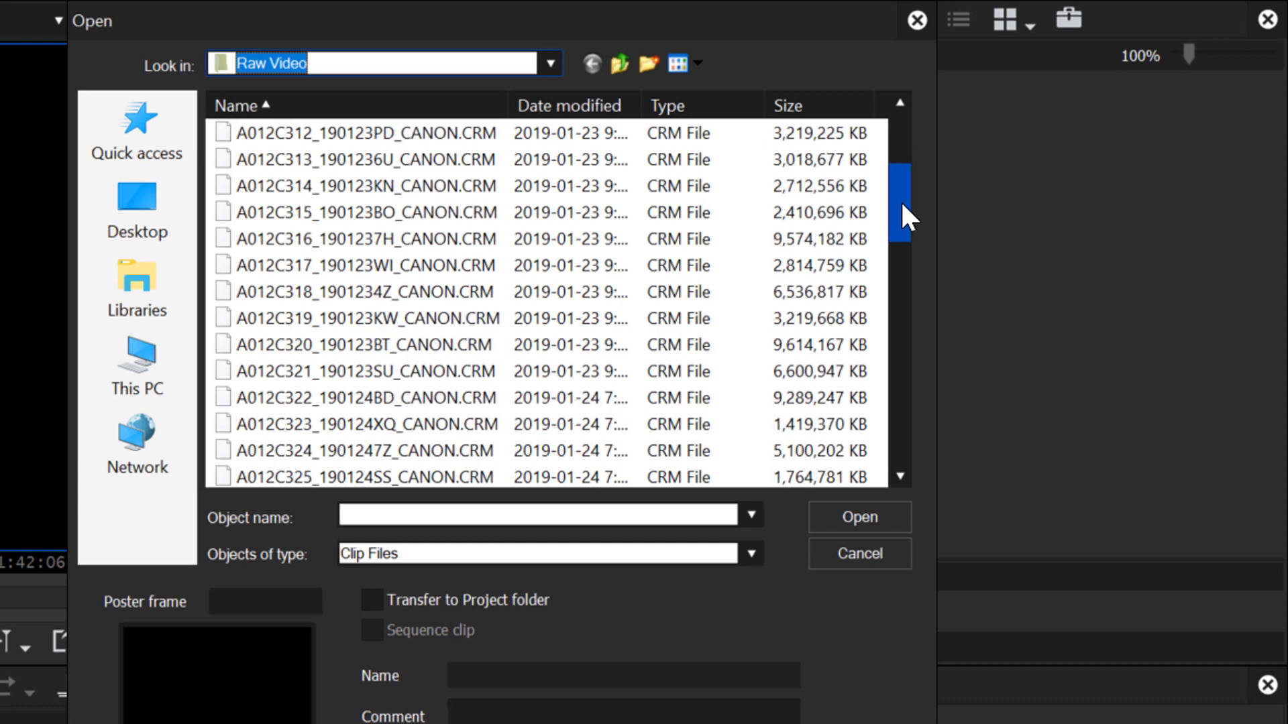
{"action": "left_click_drag", "start_coordinate": [902, 204], "coordinate": [904, 126]}
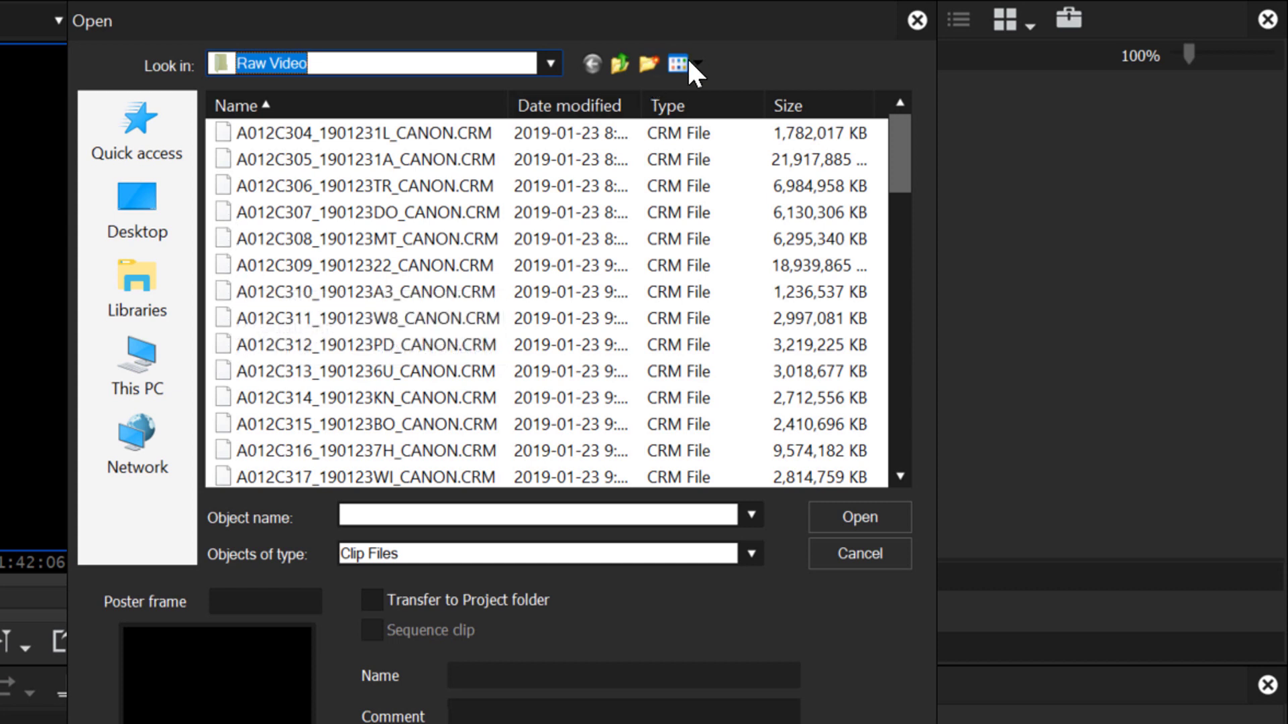
{"action": "mouse_move", "coordinate": [396, 259]}
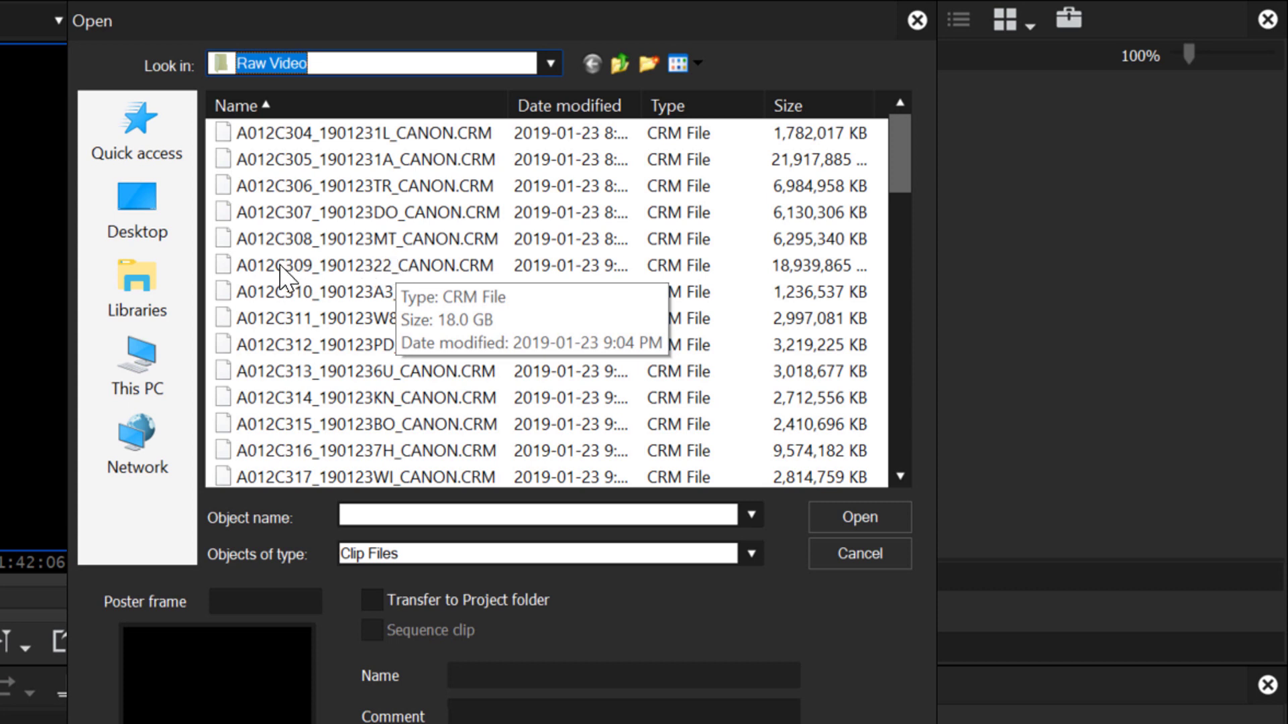
{"action": "left_click", "coordinate": [222, 265]}
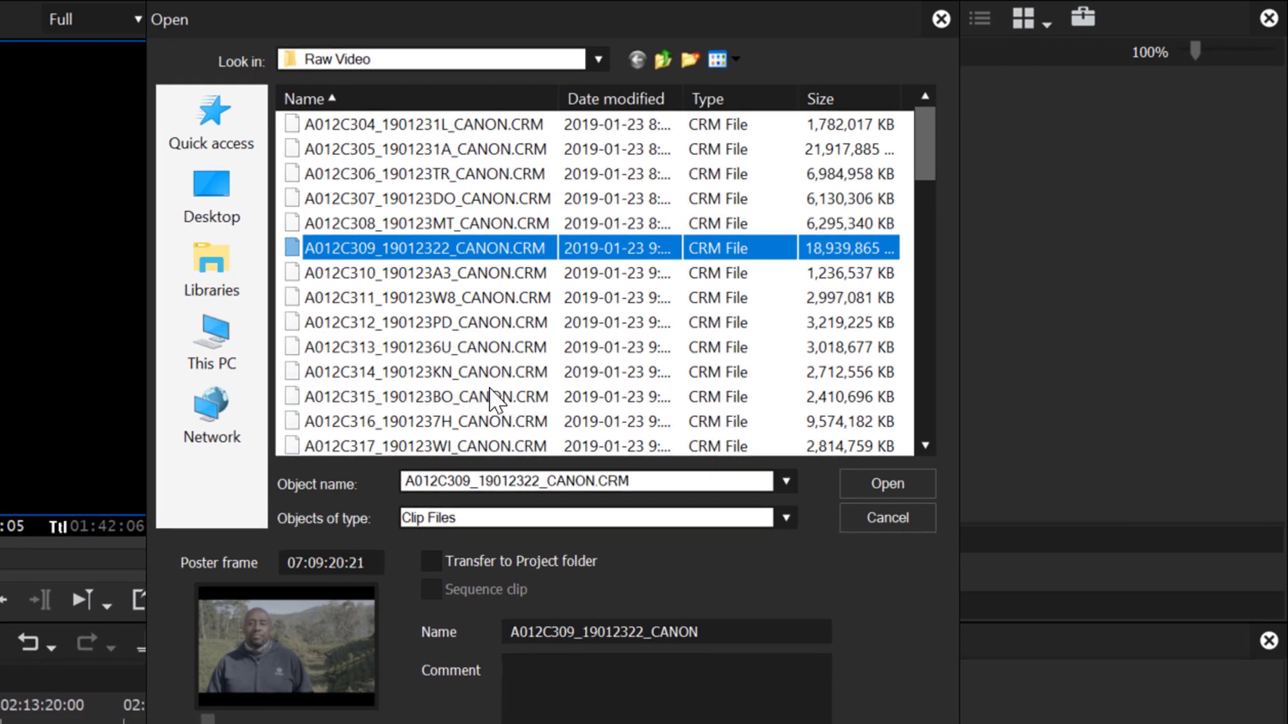
{"action": "left_click", "coordinate": [299, 324]}
{"action": "left_click", "coordinate": [298, 373]}
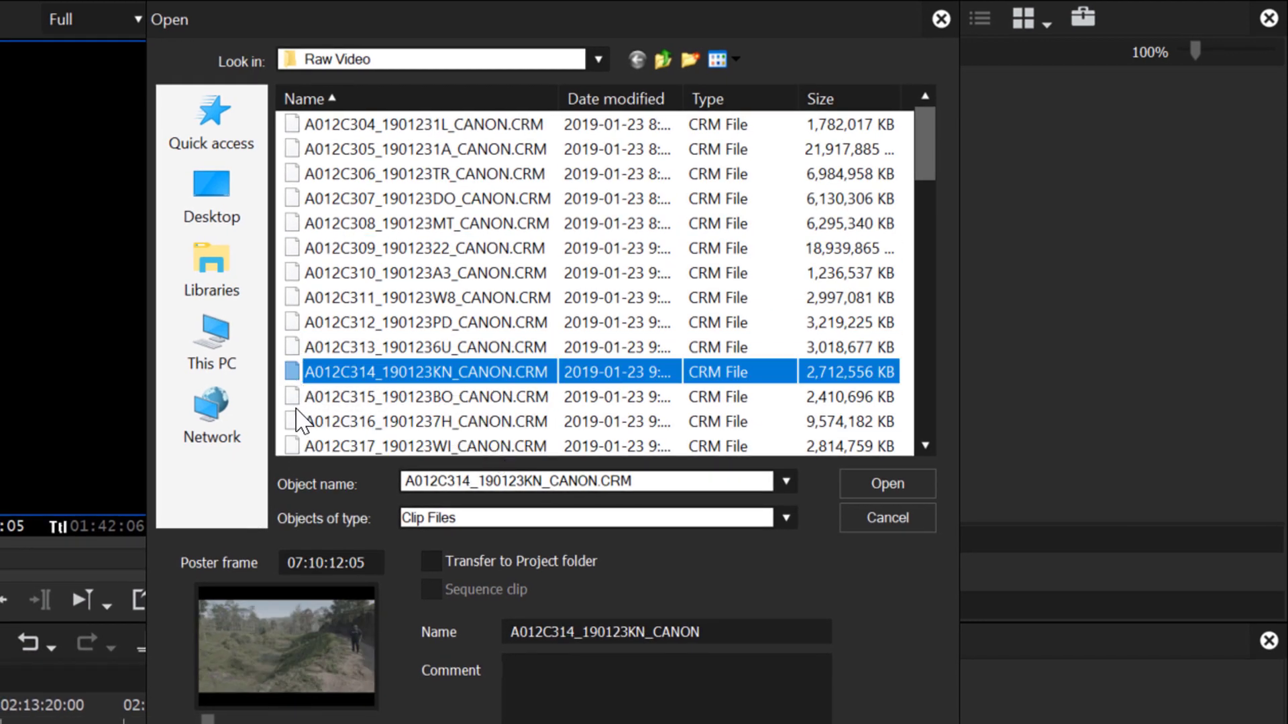
{"action": "left_click", "coordinate": [297, 401]}
{"action": "left_click", "coordinate": [295, 424]}
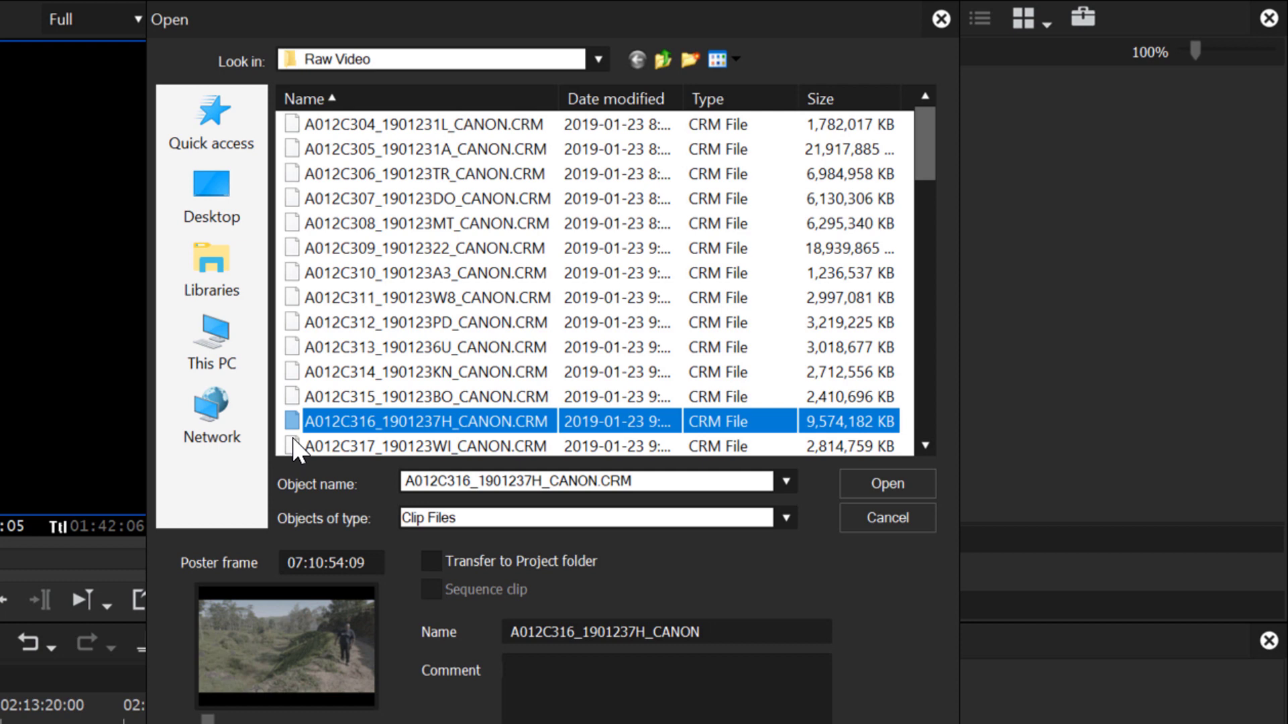
{"action": "left_click", "coordinate": [295, 447]}
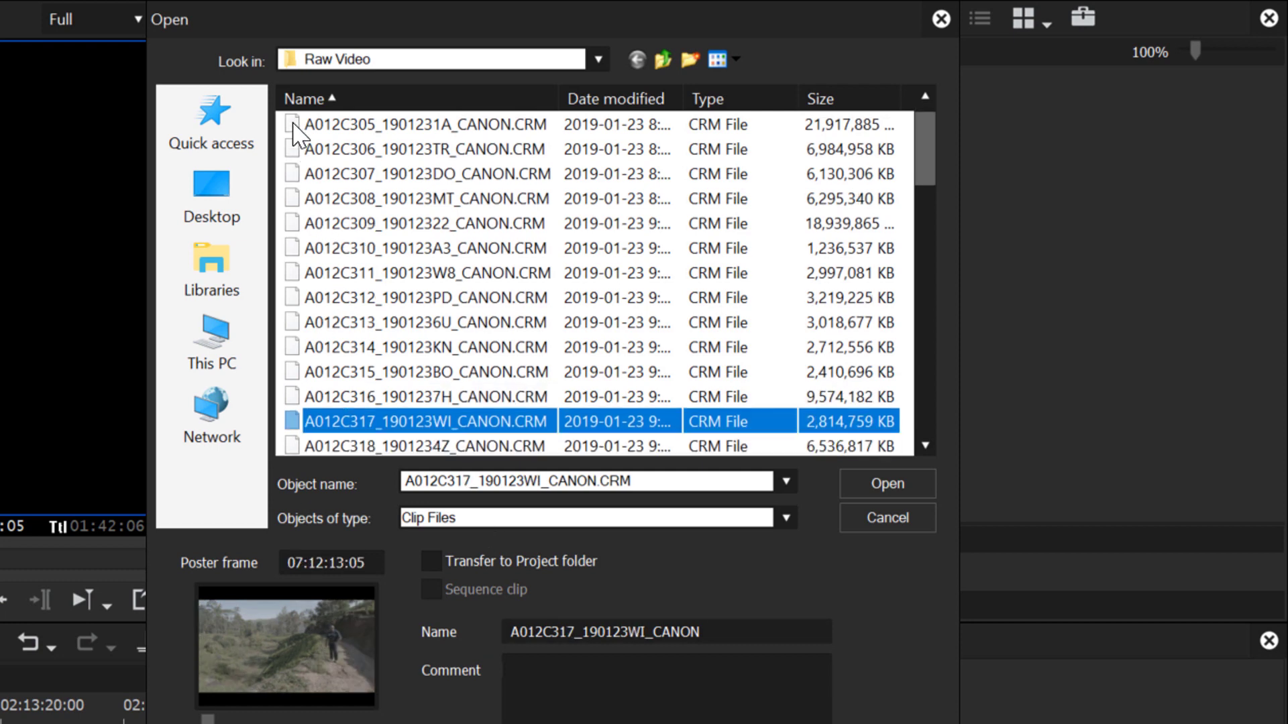
Select every CRM file from A012C305 onward and import them into the Raw Video bin.
{"action": "left_click", "coordinate": [295, 131]}
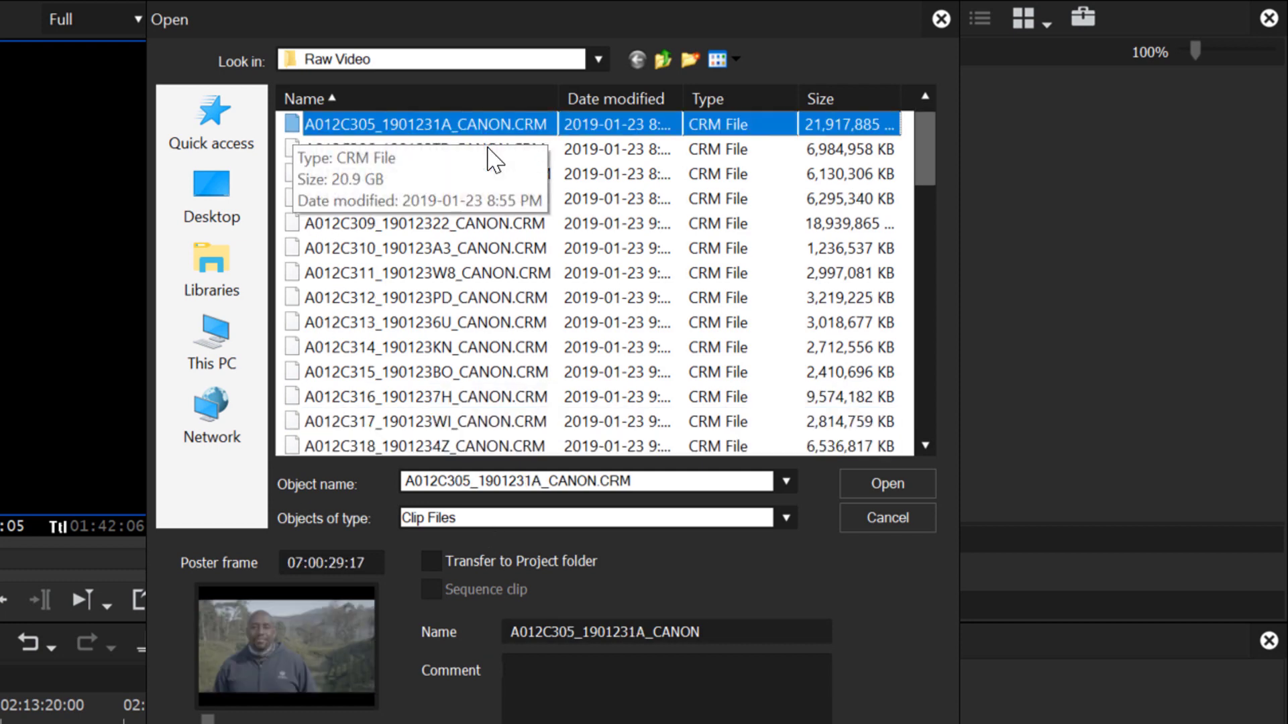
{"action": "key", "text": "ctrl+a"}
{"action": "left_click", "coordinate": [928, 485]}
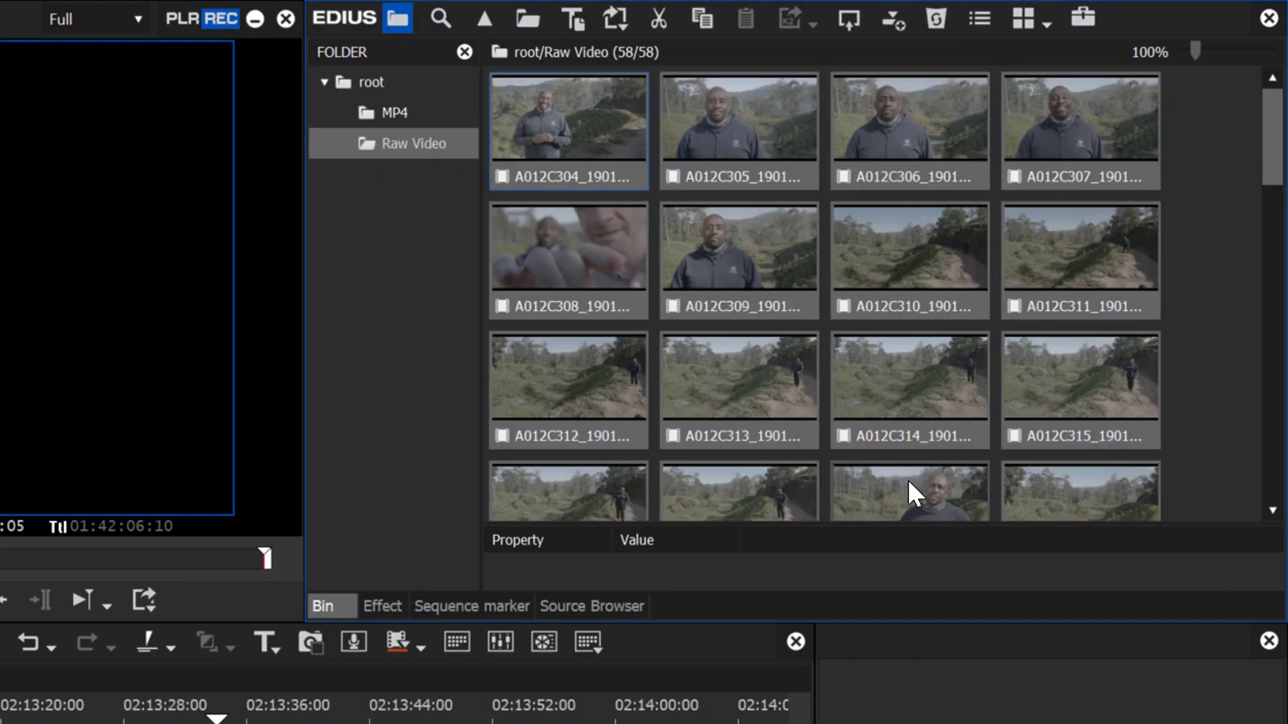
Place clip A012C309_19012322_CANON onto the Sequence1 timeline tracks.
{"action": "left_click", "coordinate": [1239, 181]}
{"action": "left_click_drag", "start_coordinate": [1278, 161], "coordinate": [1280, 128]}
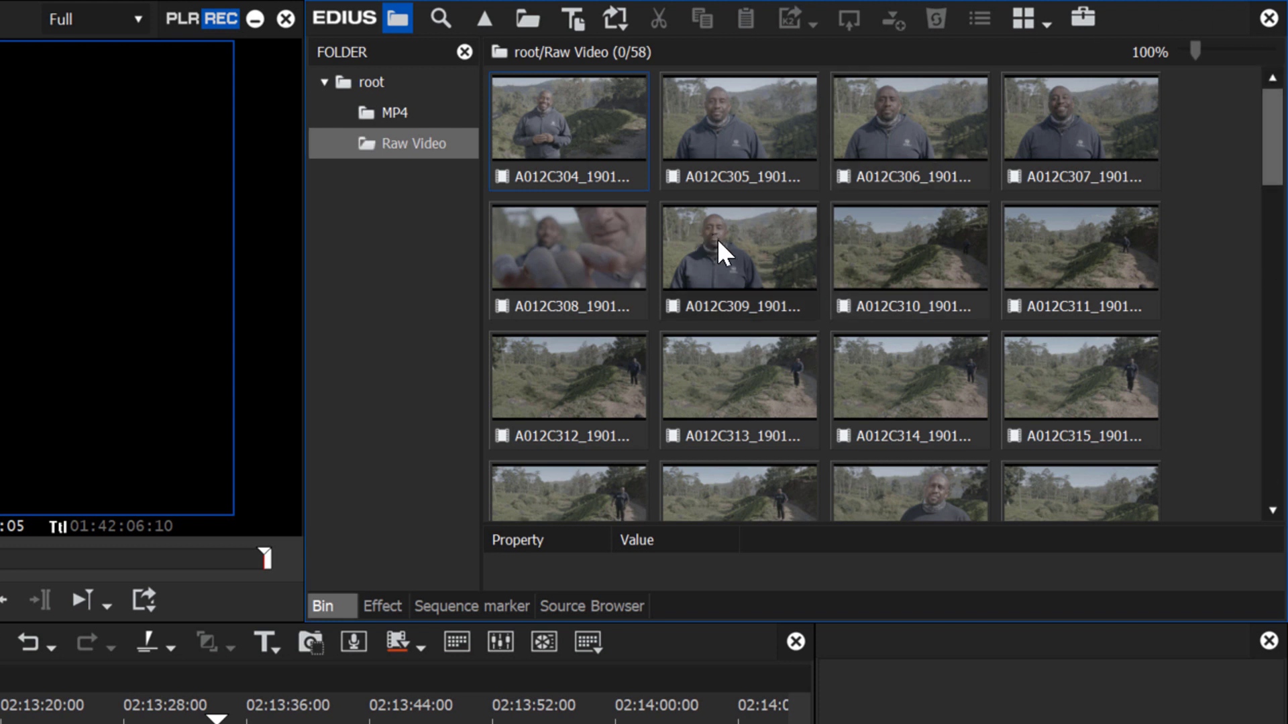
{"action": "left_click_drag", "start_coordinate": [721, 253], "coordinate": [322, 723]}
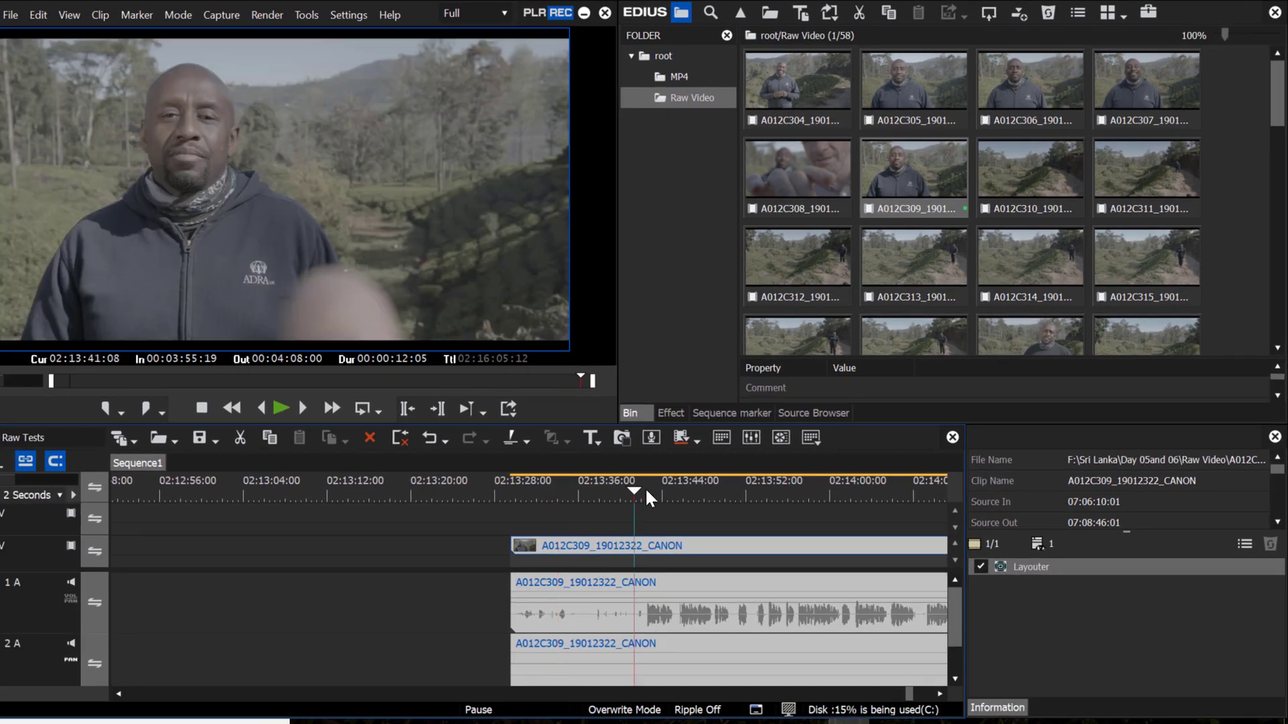
Play the clip from about 02:13:42, stop at 02:13:43:13, and show the audio mixer.
{"action": "left_click", "coordinate": [646, 490]}
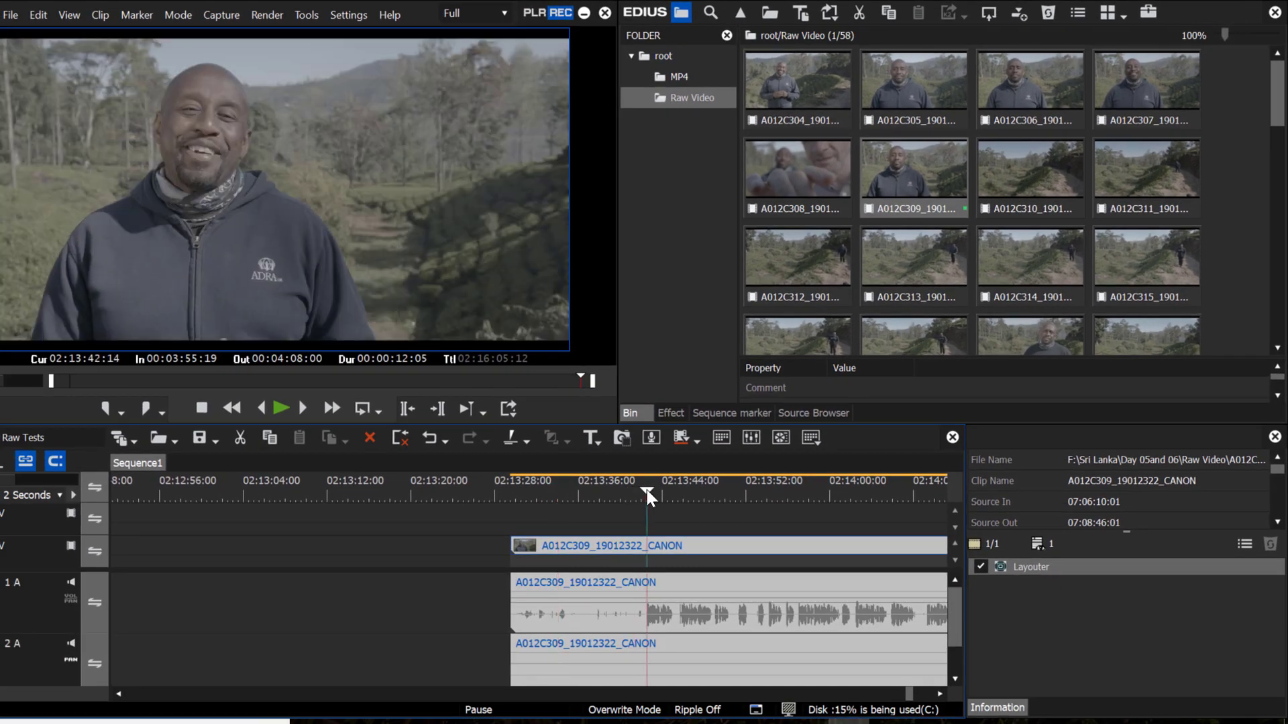
{"action": "key", "text": "Left"}
{"action": "key", "text": "Left"}
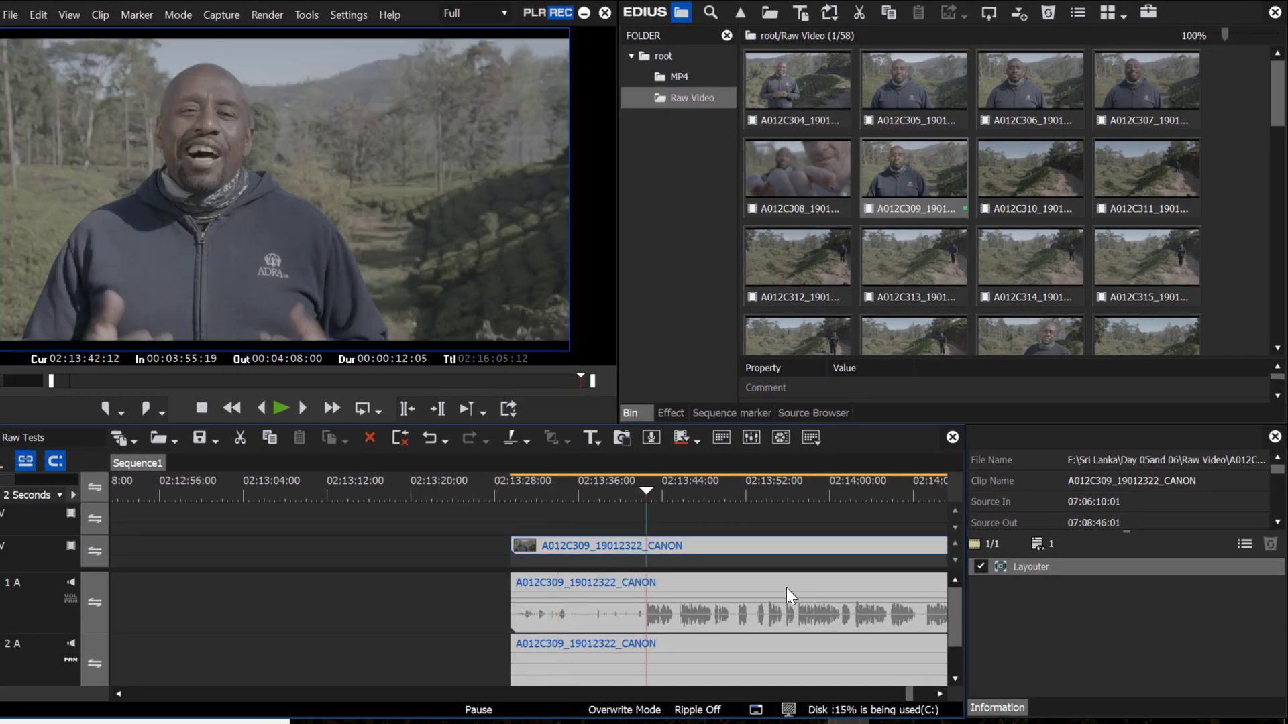
{"action": "key", "text": "space"}
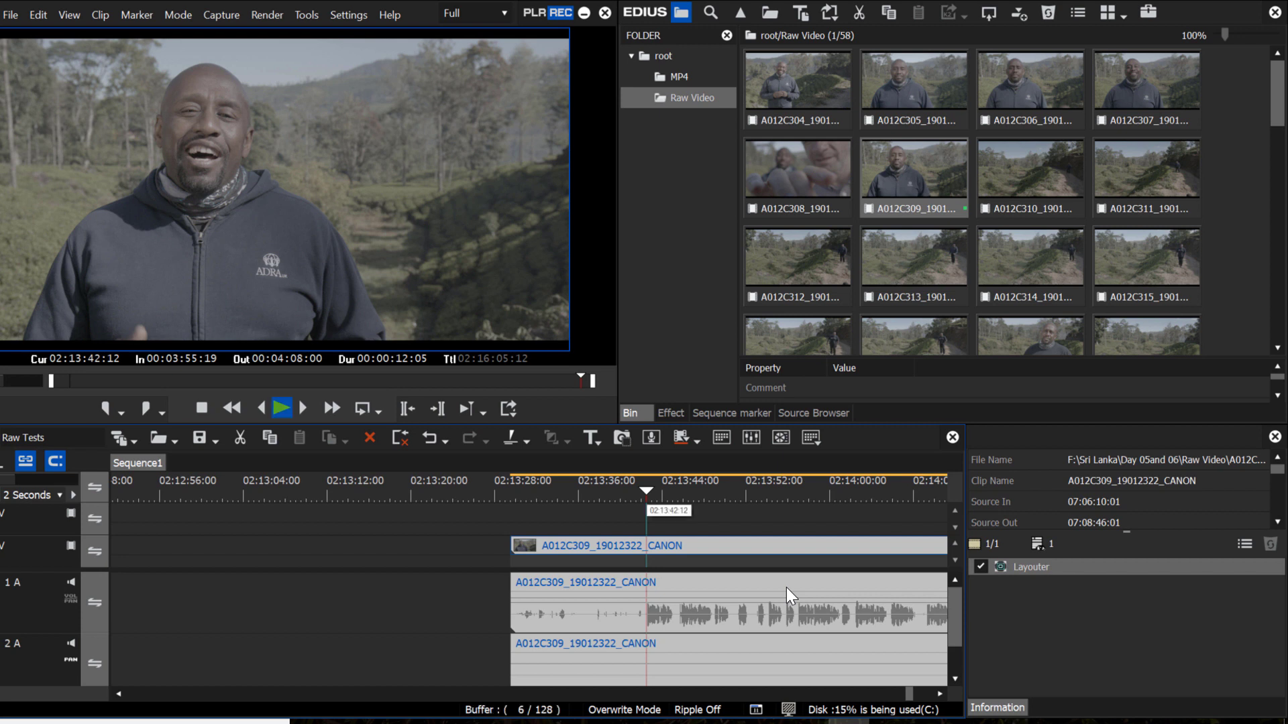
{"action": "key", "text": "space"}
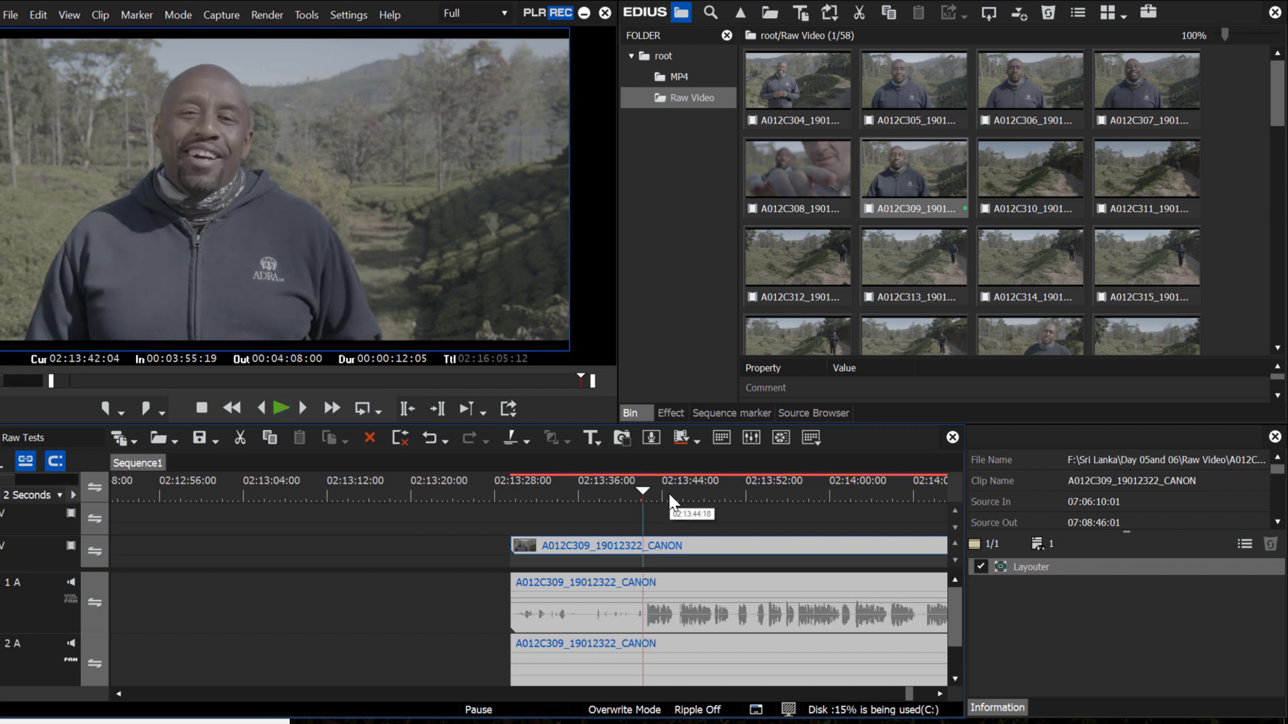
{"action": "key", "text": "space"}
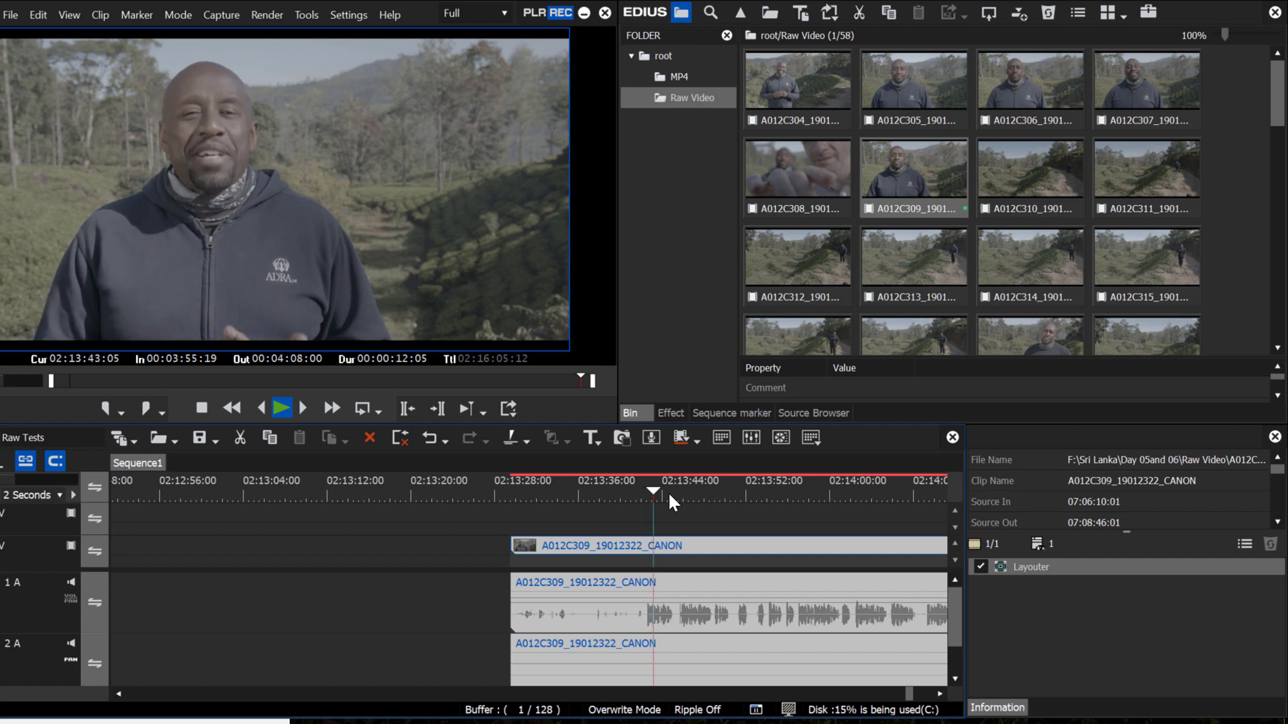
{"action": "key", "text": "space"}
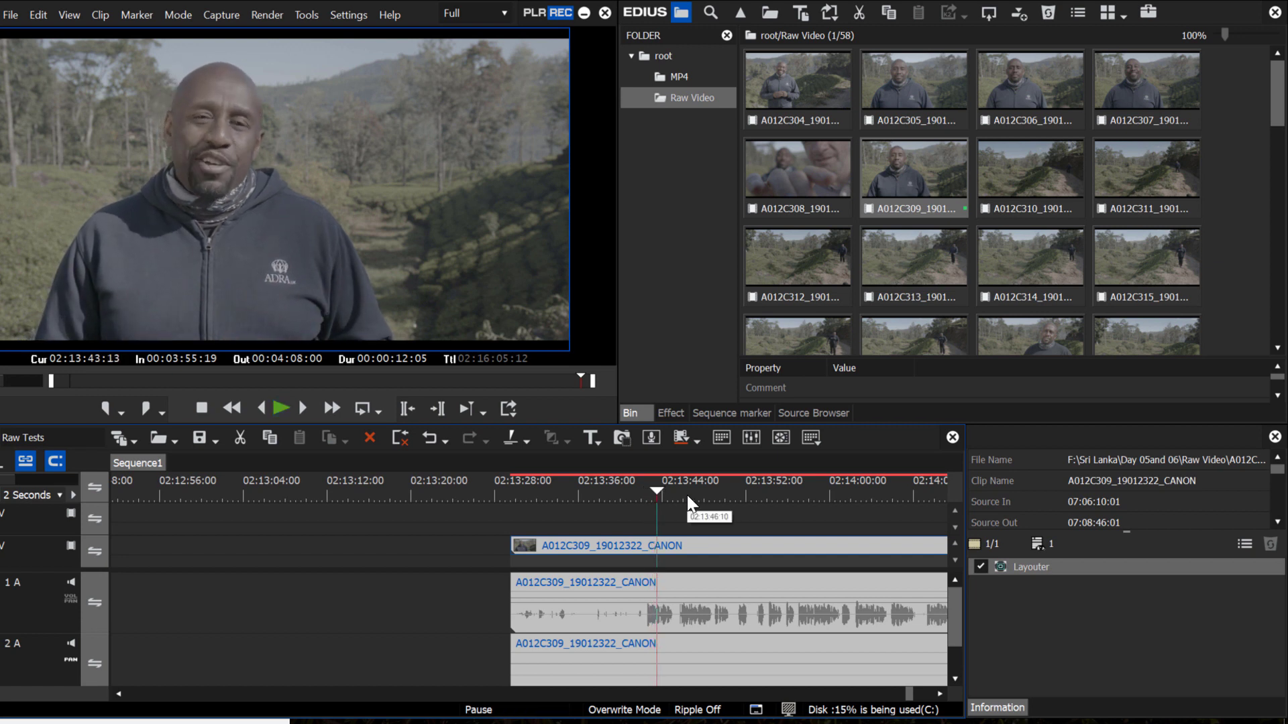
{"action": "key", "text": "alt+a"}
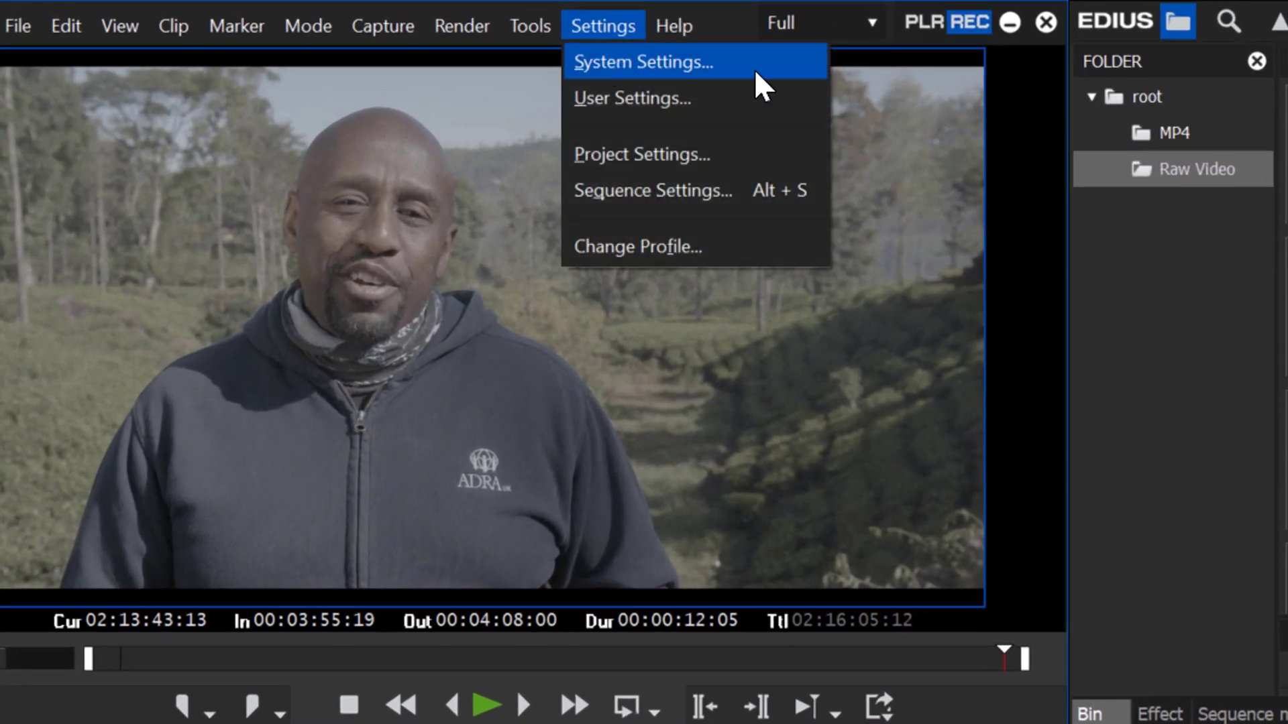
Tick both GeForce GTX 960M GPUs under Importer/Exporter > Cinema RAW > GPU and confirm System Settings.
{"action": "left_click", "coordinate": [754, 68]}
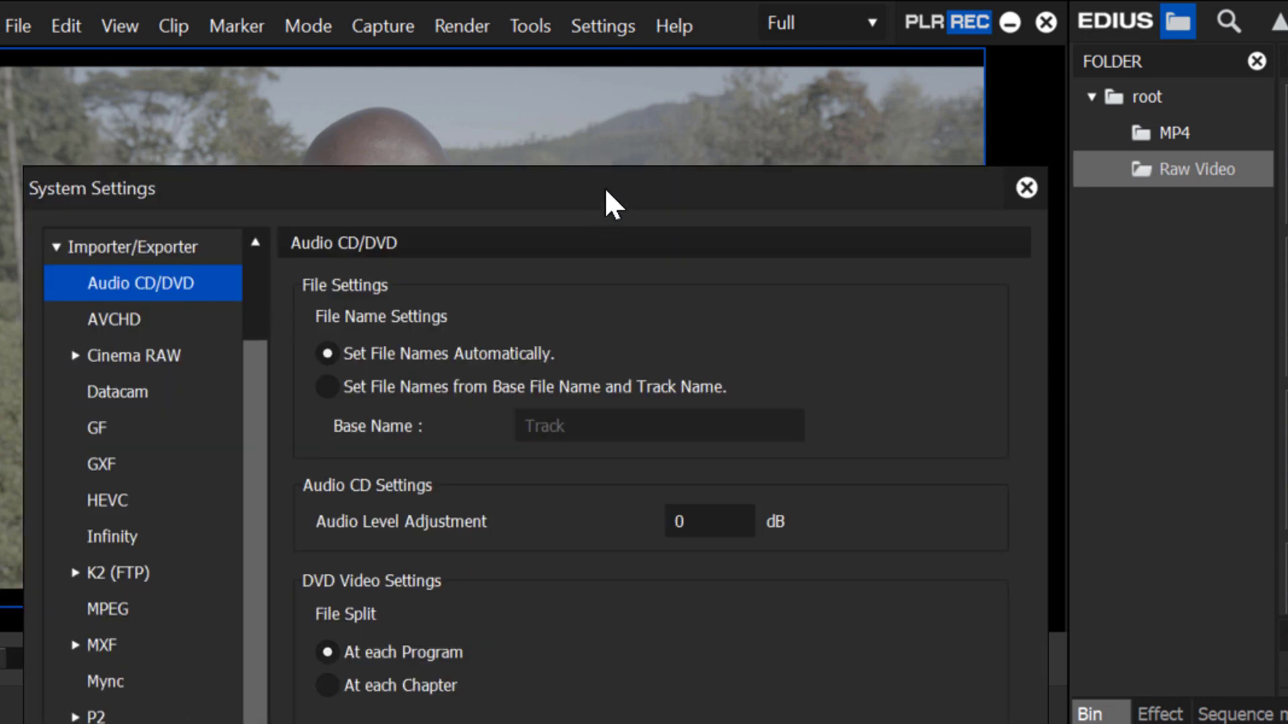
{"action": "left_click_drag", "start_coordinate": [606, 191], "coordinate": [611, 128]}
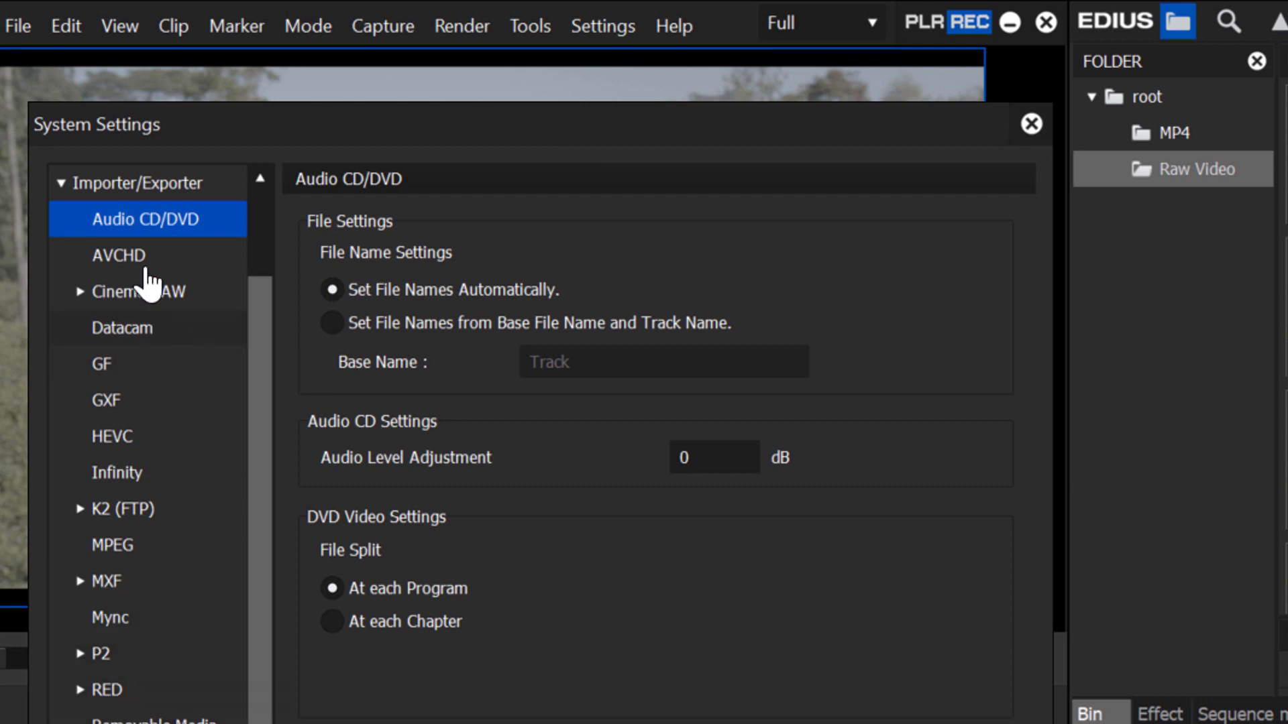
{"action": "left_click", "coordinate": [77, 191]}
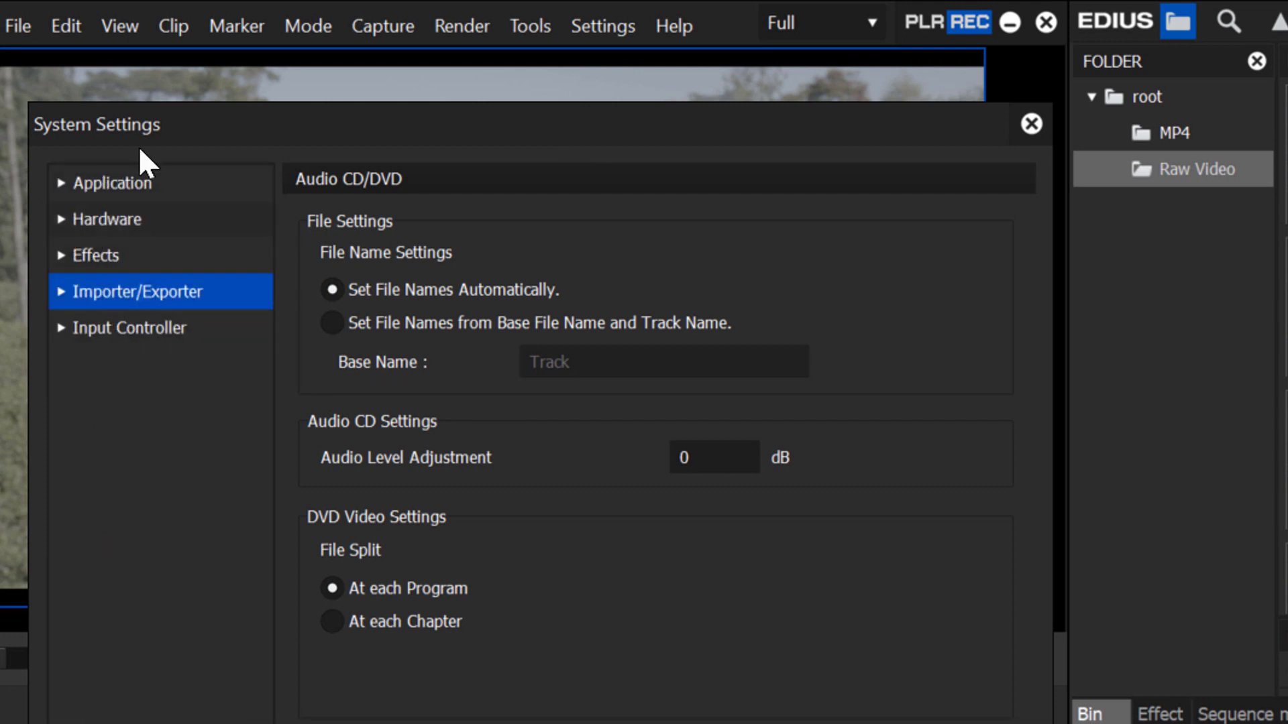
{"action": "left_click", "coordinate": [76, 297]}
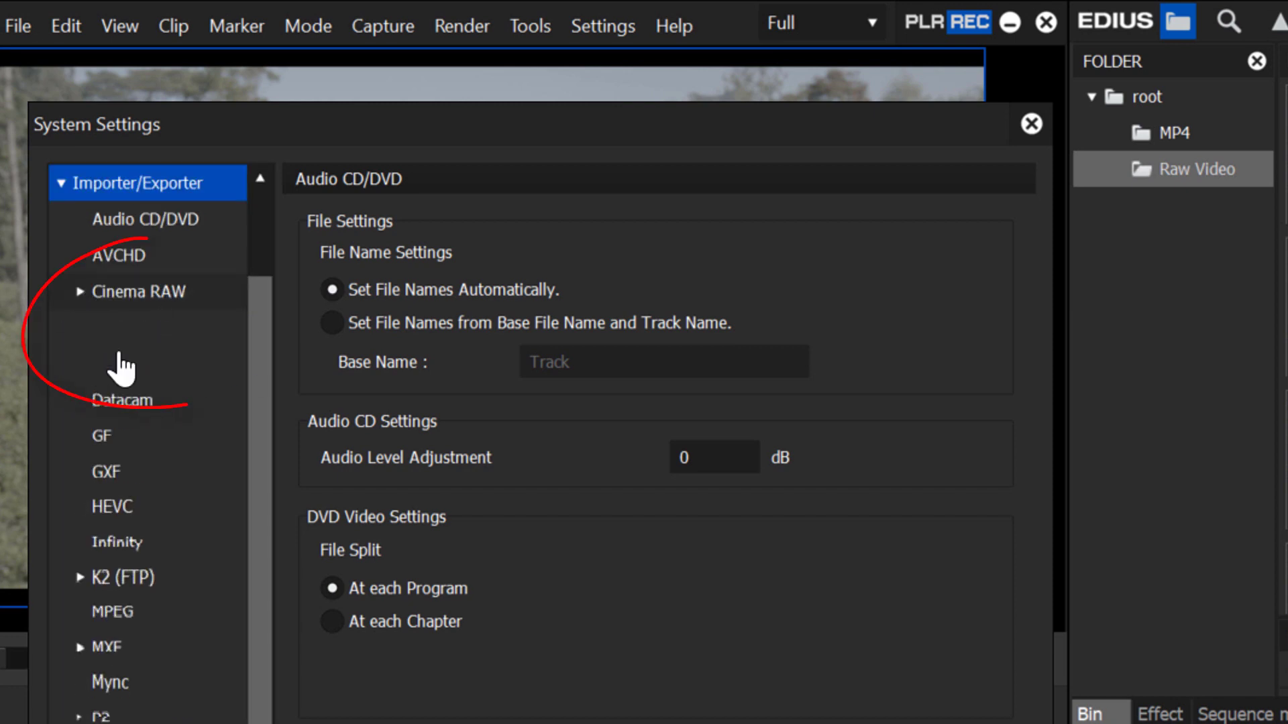
{"action": "left_click", "coordinate": [81, 294]}
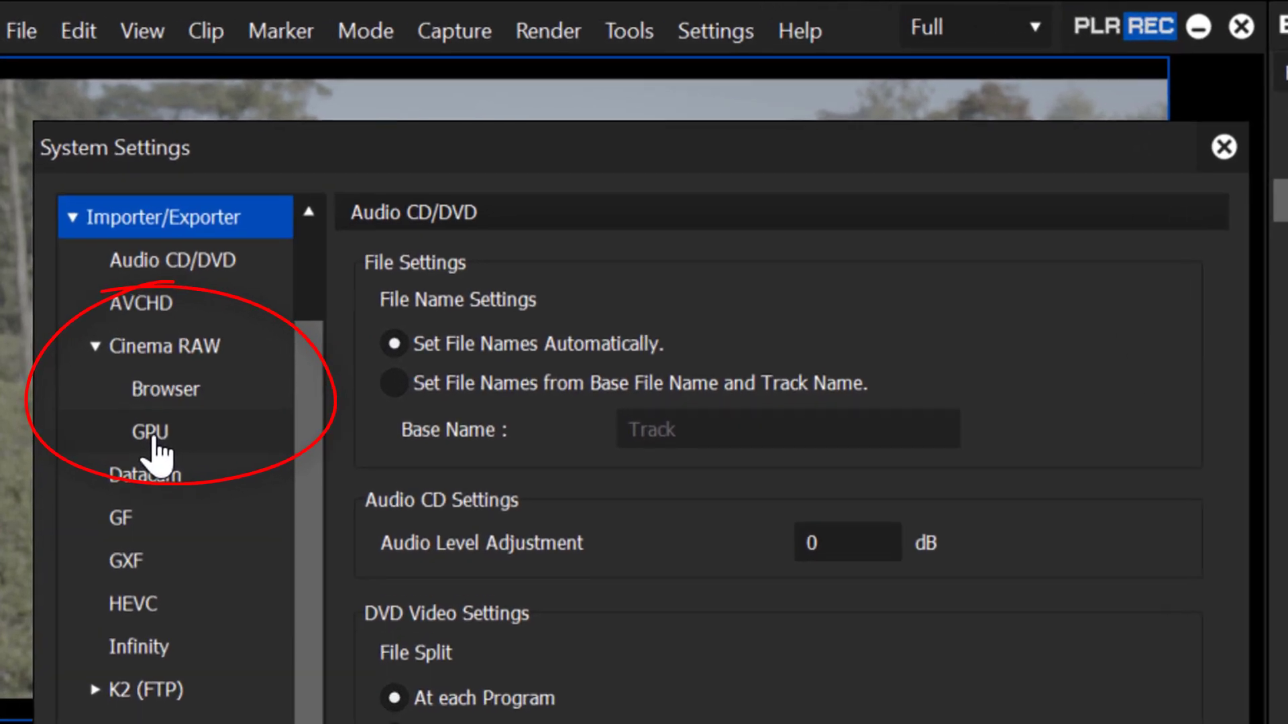
{"action": "left_click", "coordinate": [130, 371]}
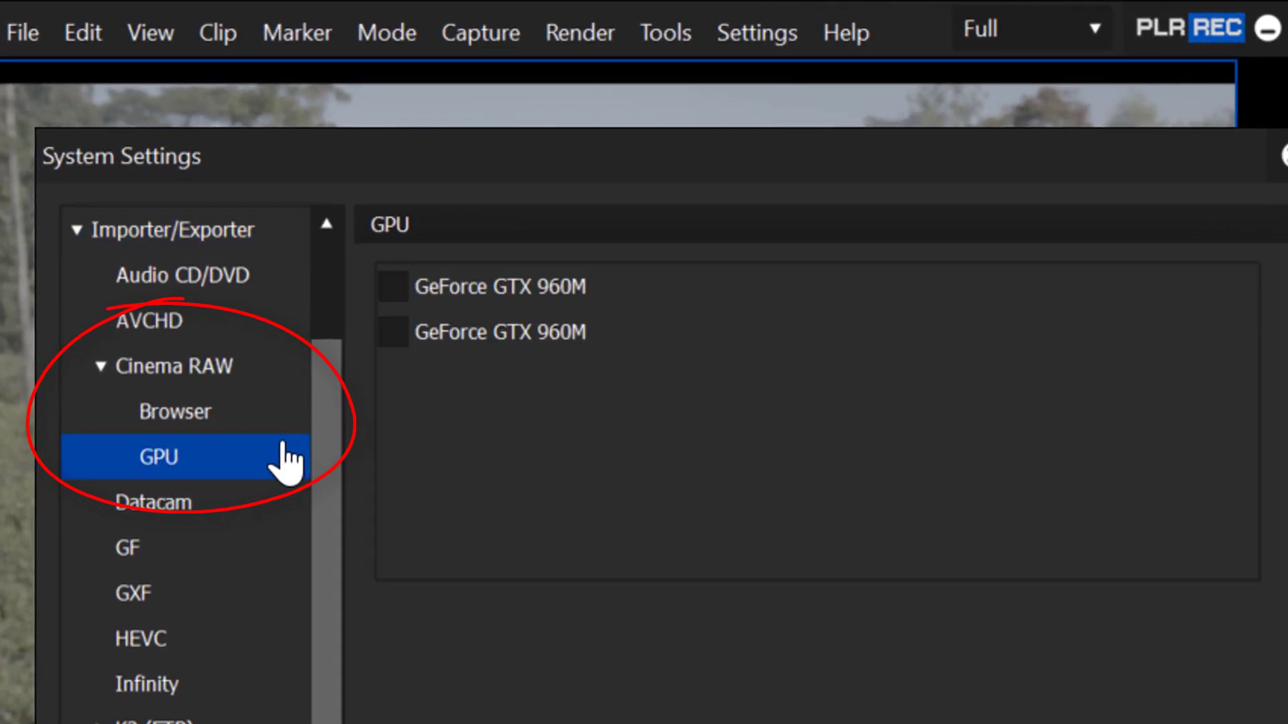
{"action": "left_click", "coordinate": [393, 286]}
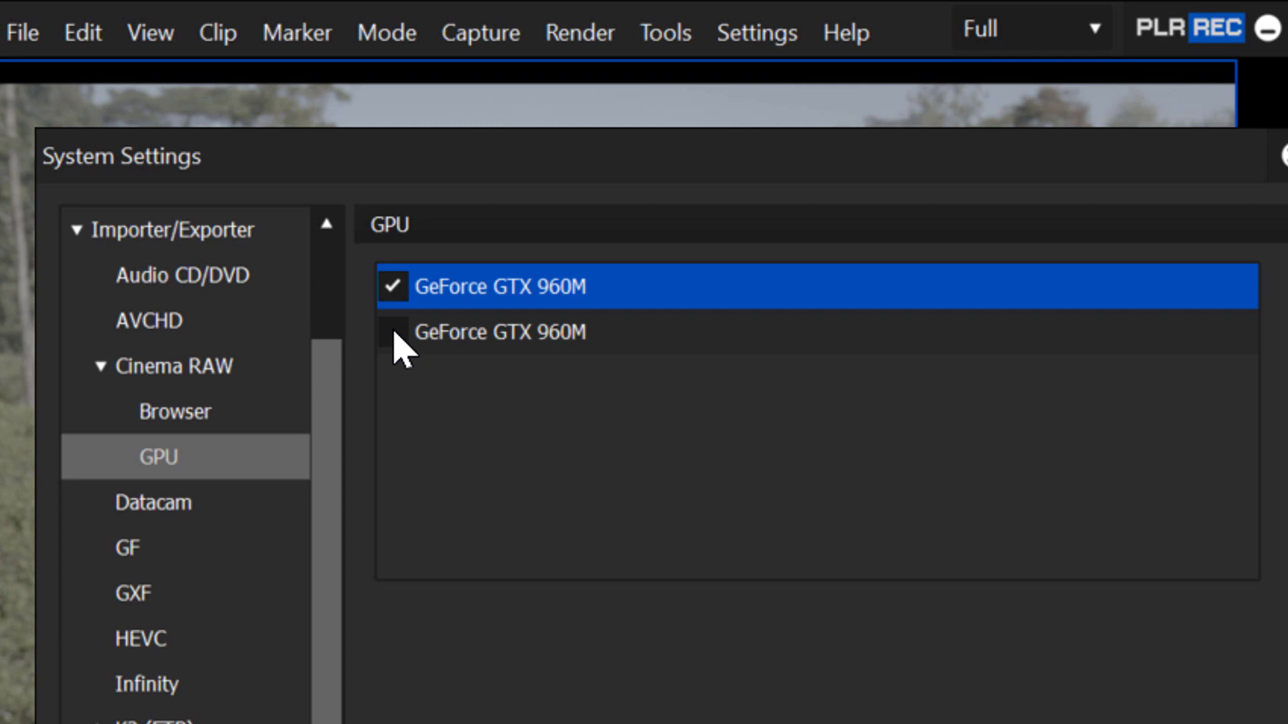
{"action": "left_click", "coordinate": [394, 334]}
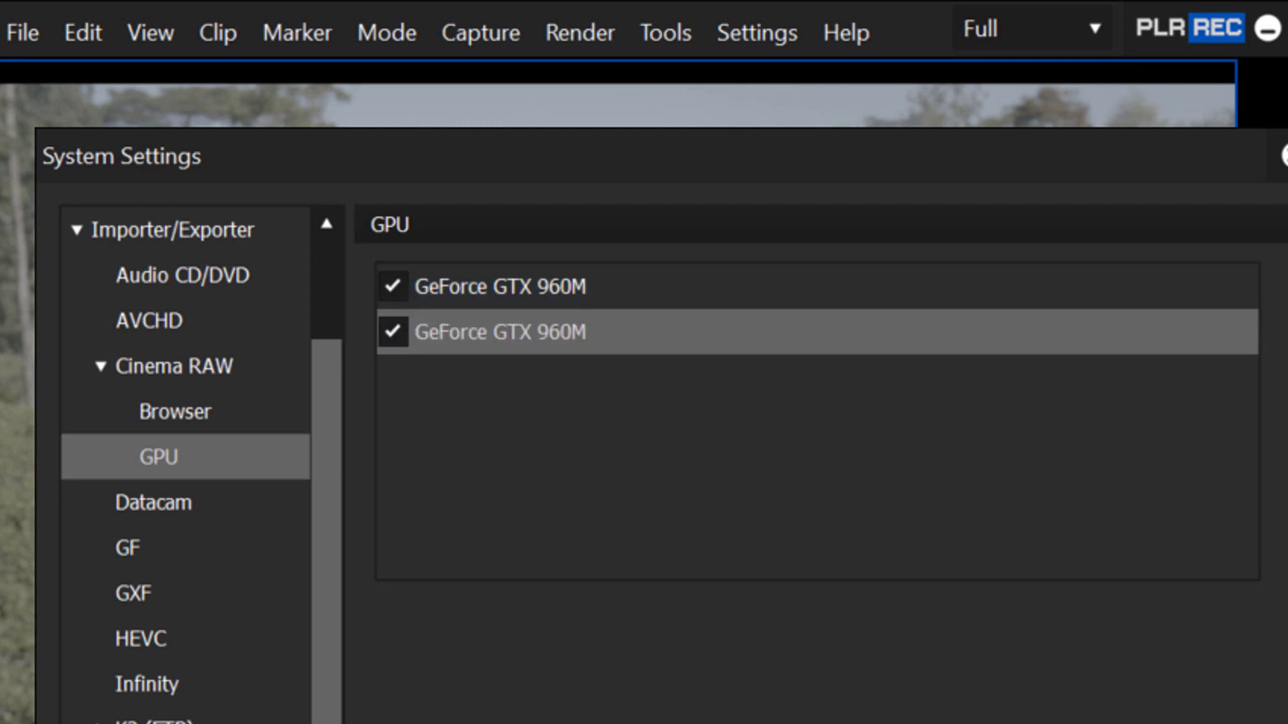
{"action": "key", "text": "Return"}
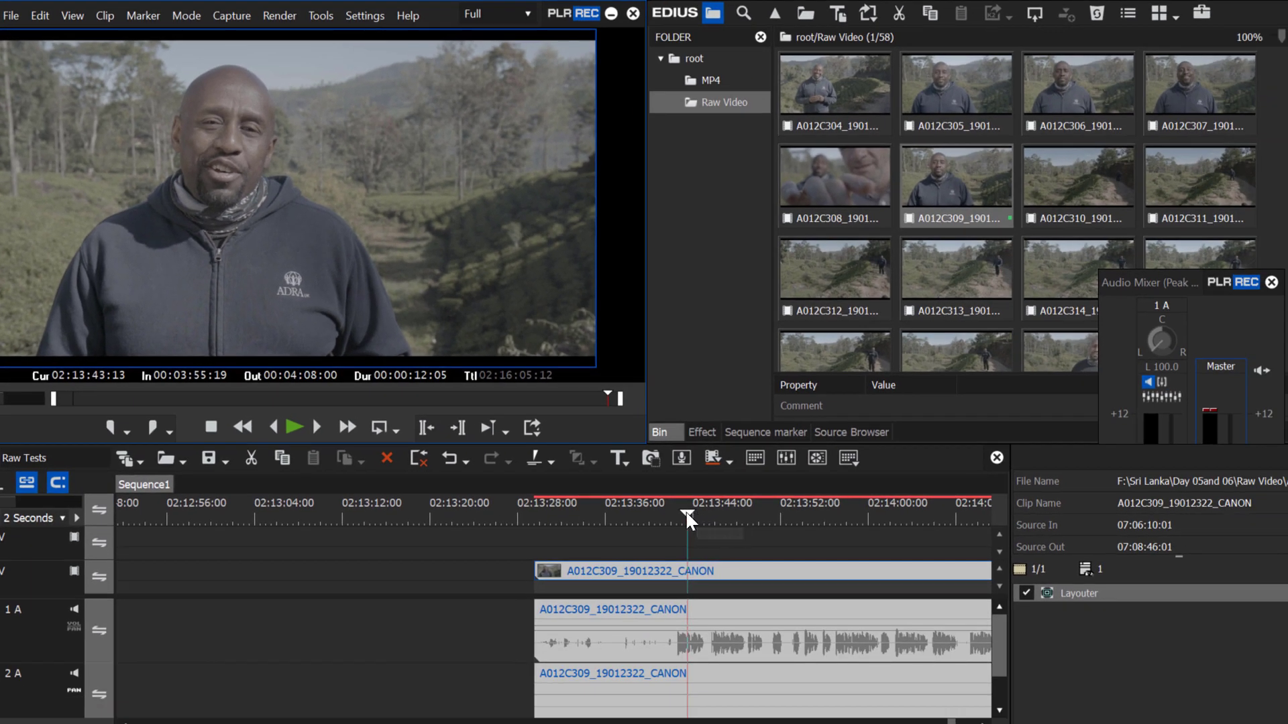
Play the clip at Full quality around 02:13:49 to check RAW playback.
{"action": "key", "text": "Left"}
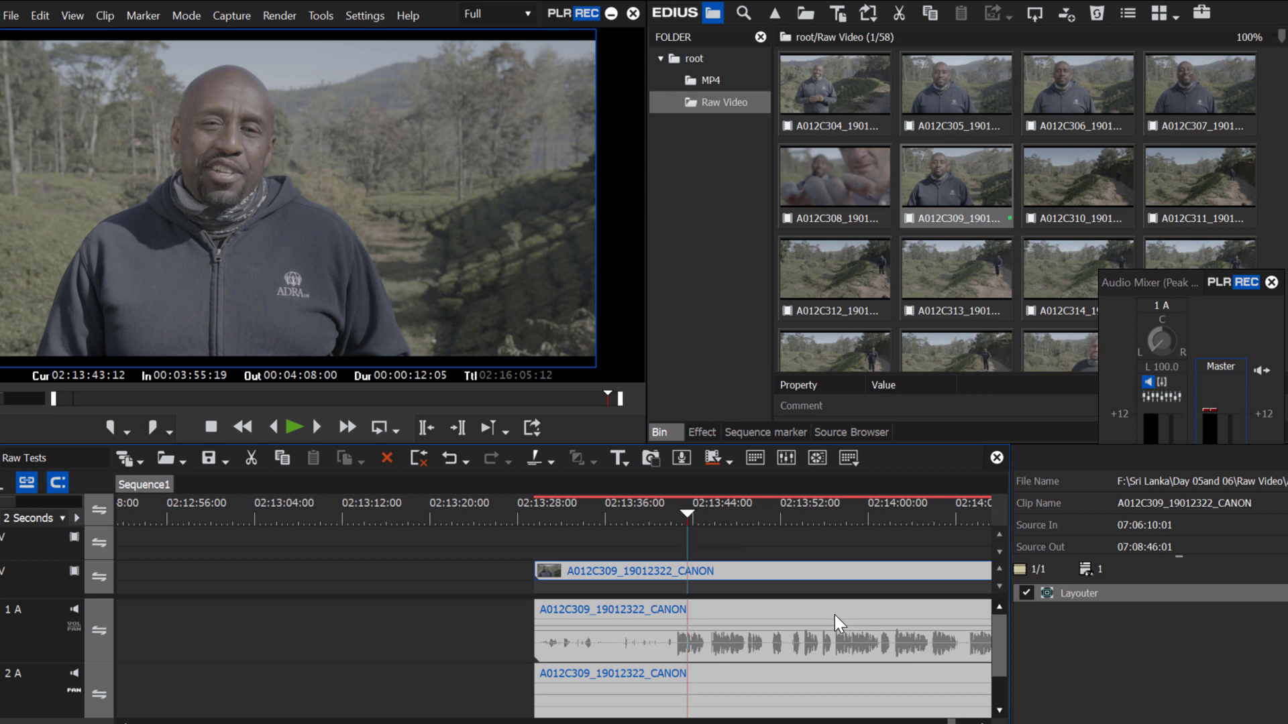
{"action": "key", "text": "space"}
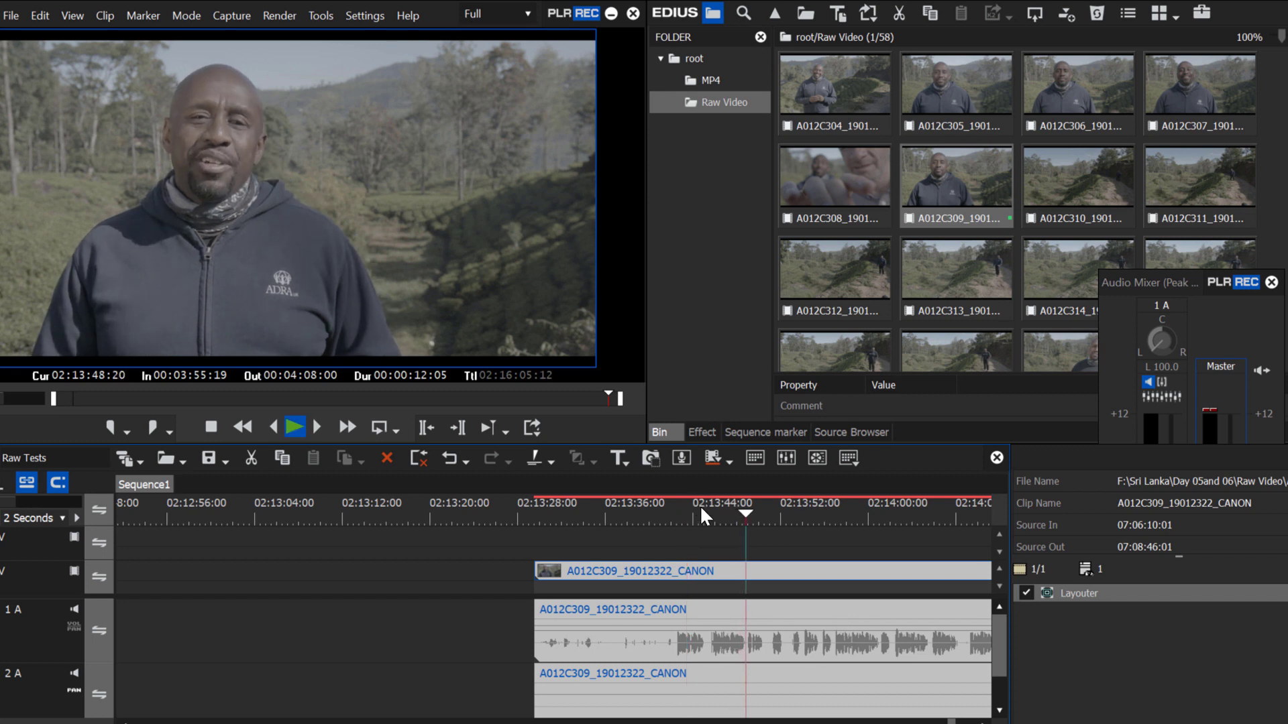
{"action": "left_click", "coordinate": [750, 520]}
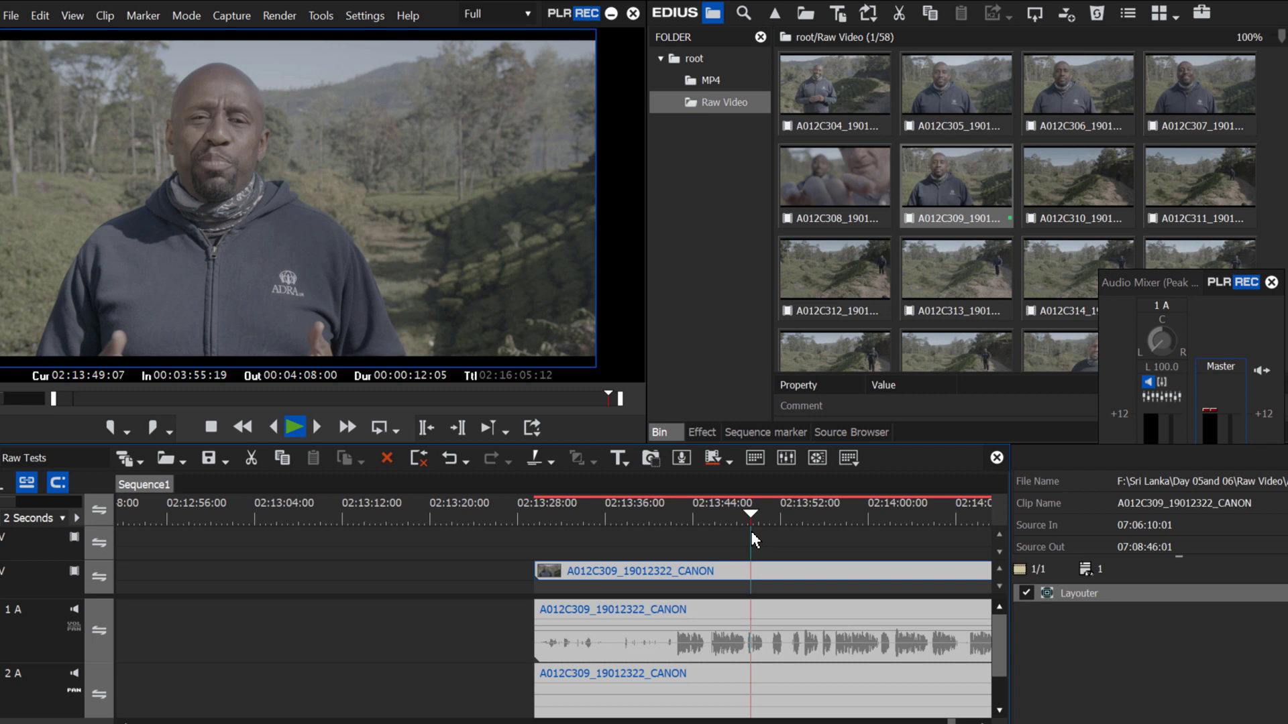
{"action": "key", "text": "space"}
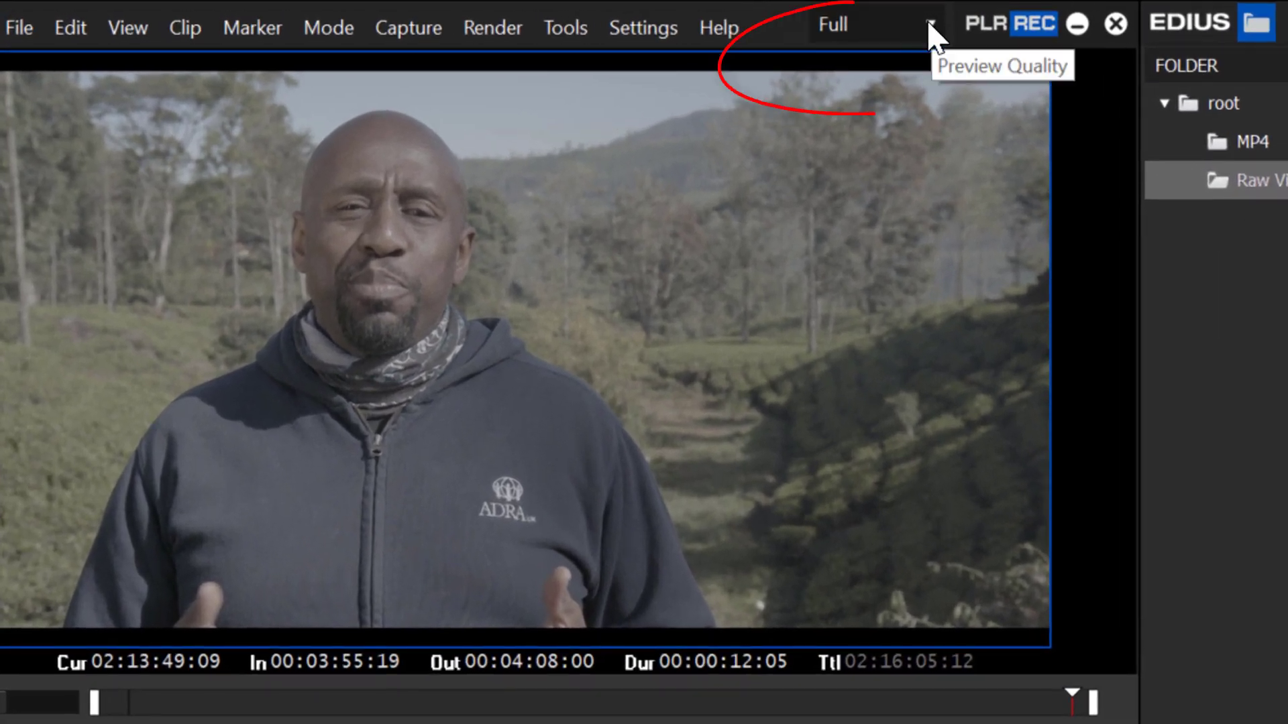
Set preview quality to 1/2 and replay the clip from about 02:13:45.
{"action": "left_click", "coordinate": [931, 27]}
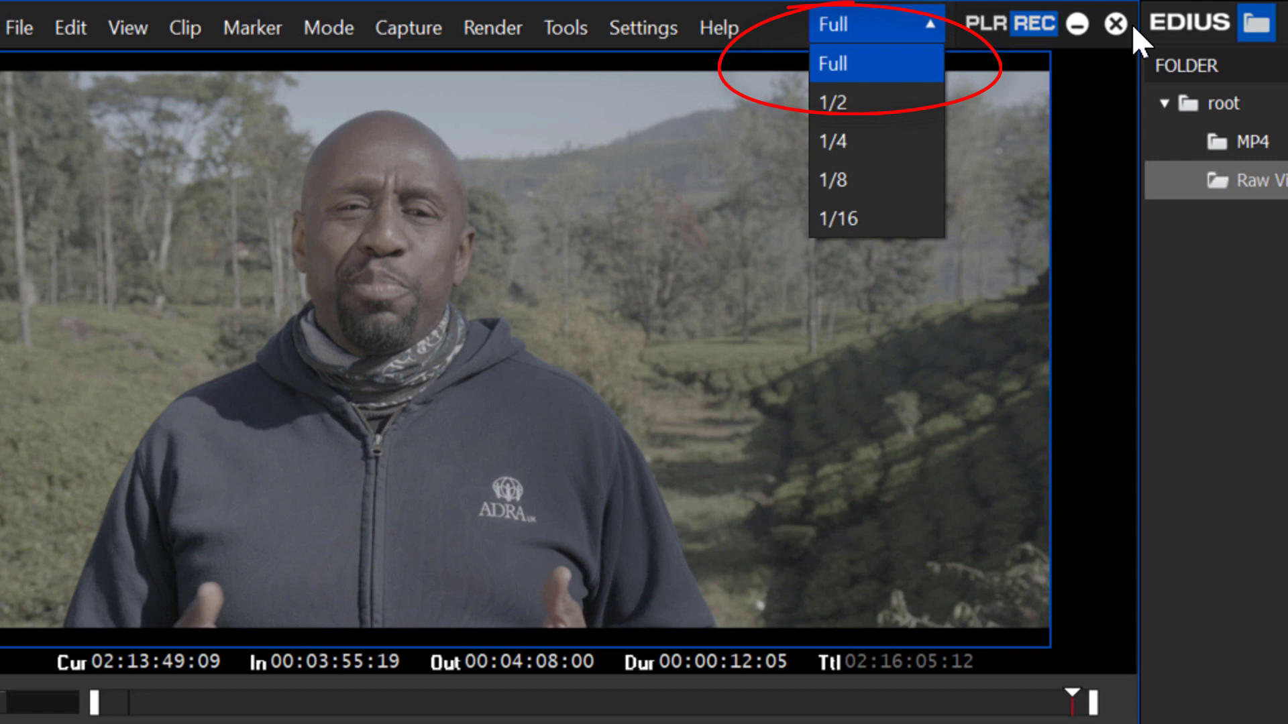
{"action": "left_click", "coordinate": [882, 106]}
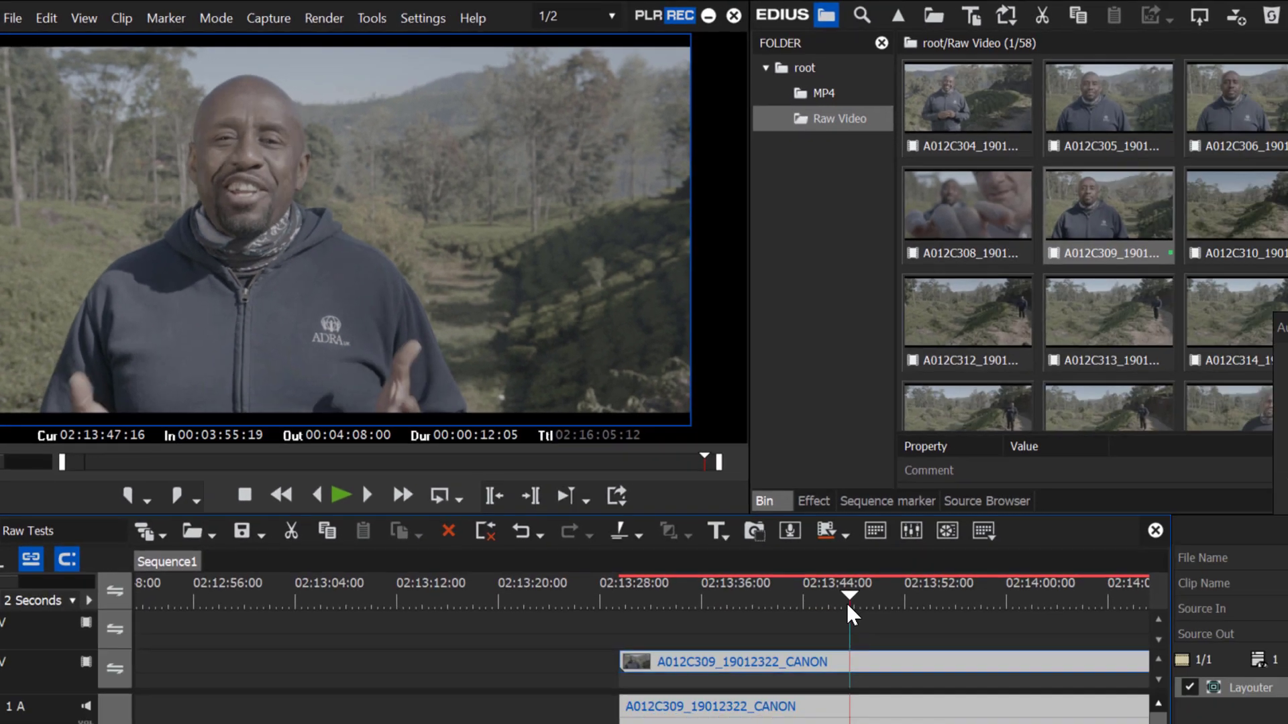
{"action": "left_click_drag", "start_coordinate": [850, 604], "coordinate": [701, 527]}
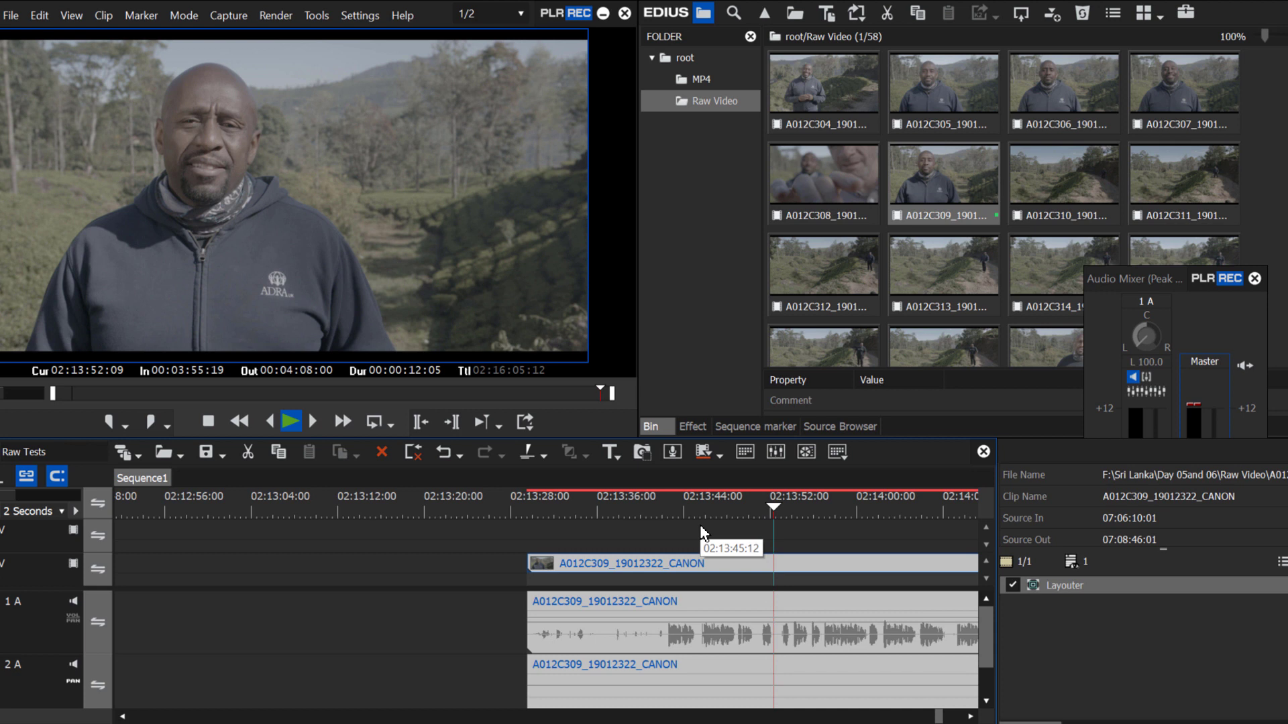
{"action": "key", "text": "space"}
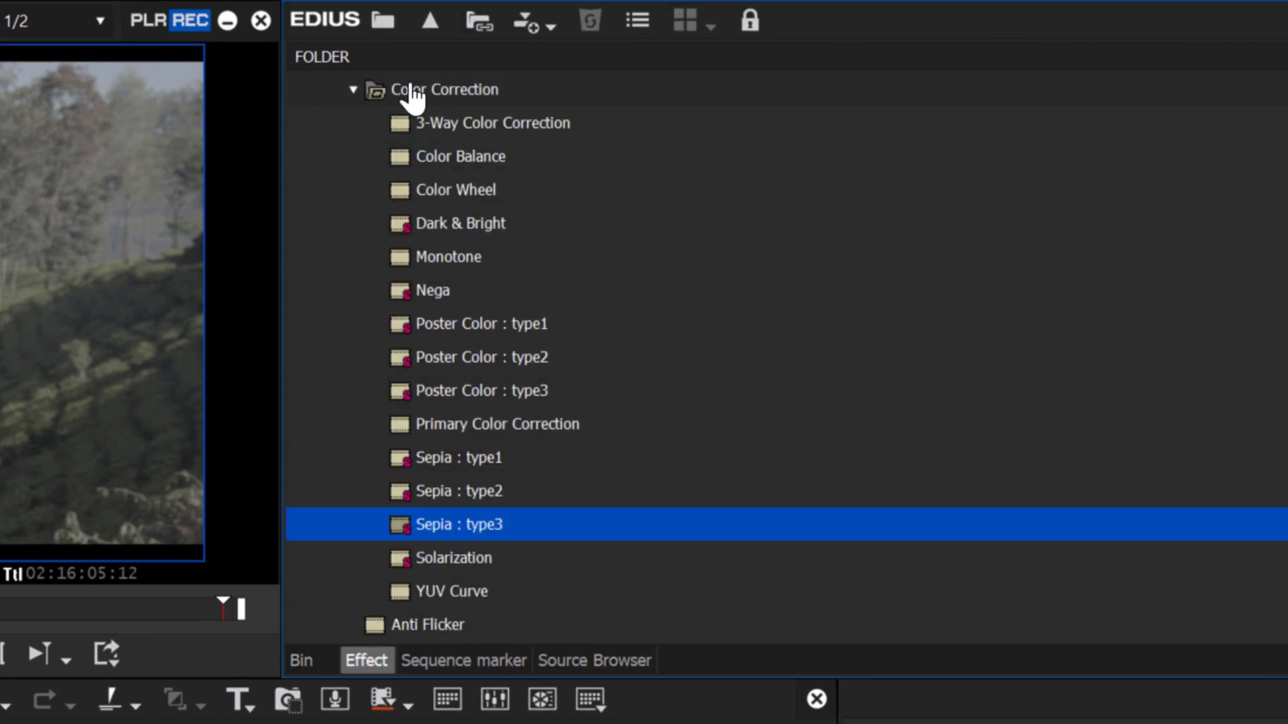
Drag Primary Color Correction from the Color Correction folder onto clip A012C309 on the timeline.
{"action": "left_click", "coordinate": [354, 90]}
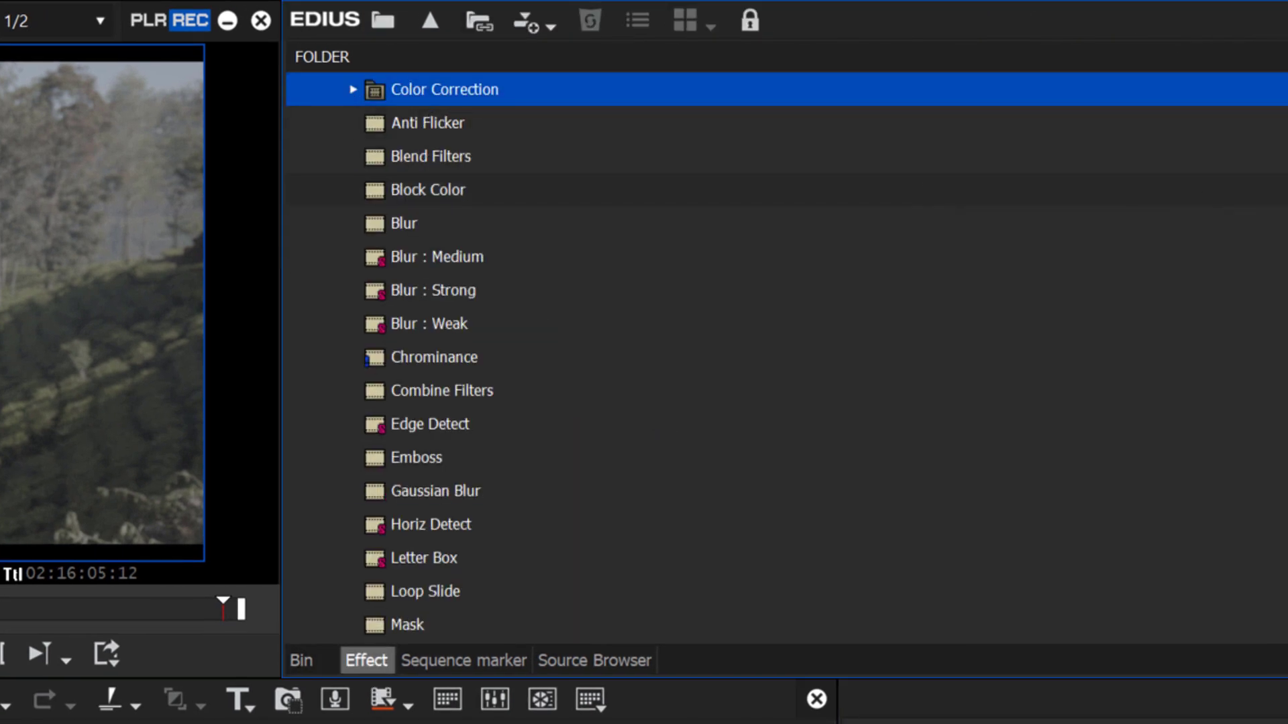
{"action": "scroll", "coordinate": [364, 158], "scroll_direction": "up", "scroll_amount": 1}
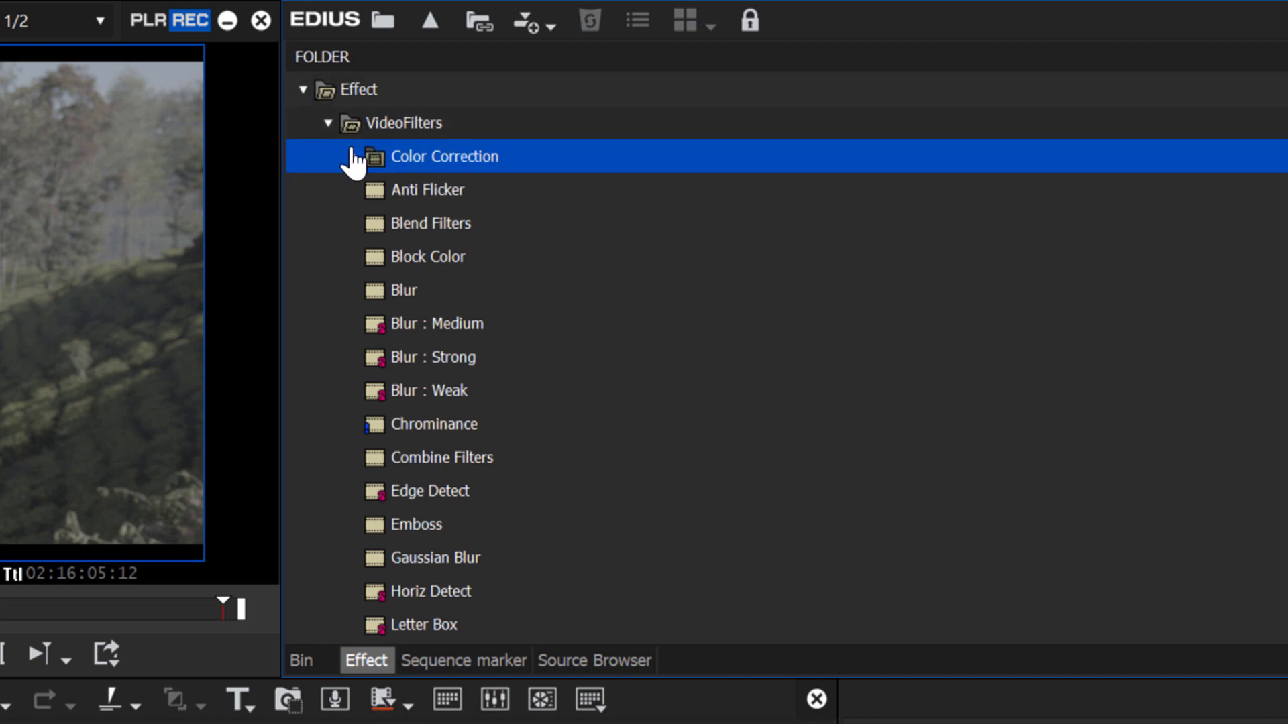
{"action": "key", "text": "Right"}
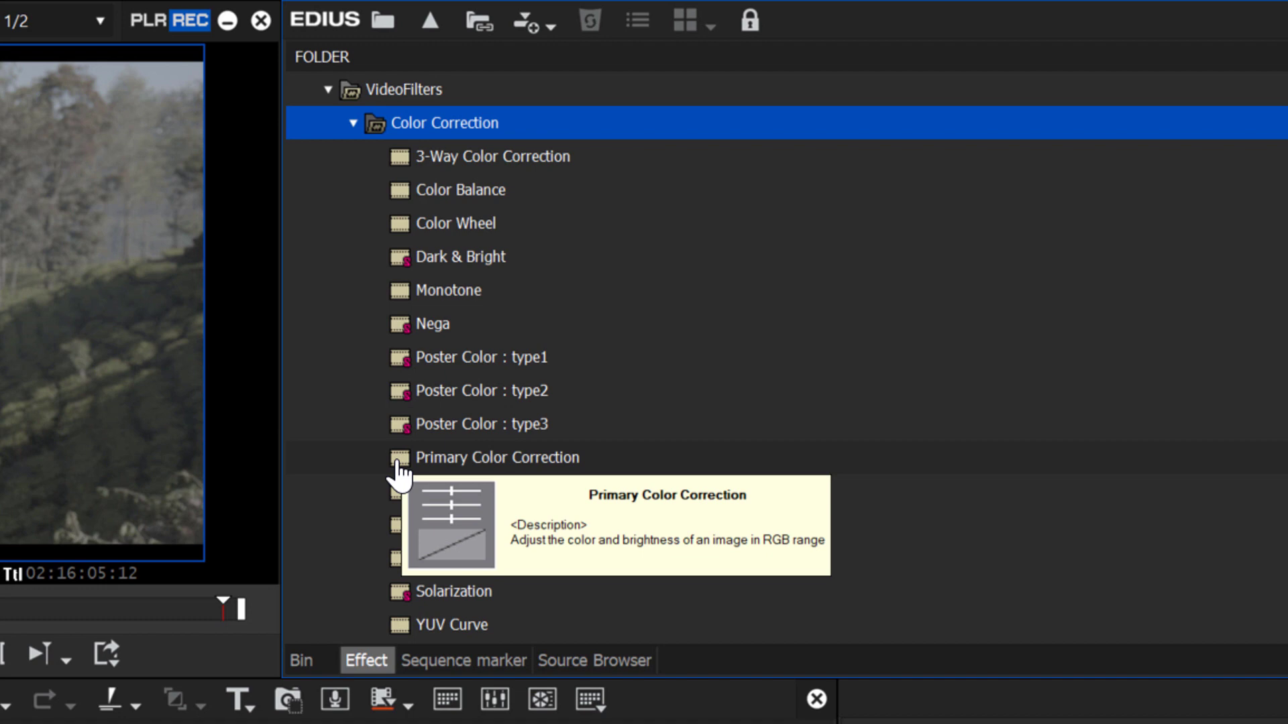
{"action": "left_click_drag", "start_coordinate": [483, 459], "coordinate": [420, 723]}
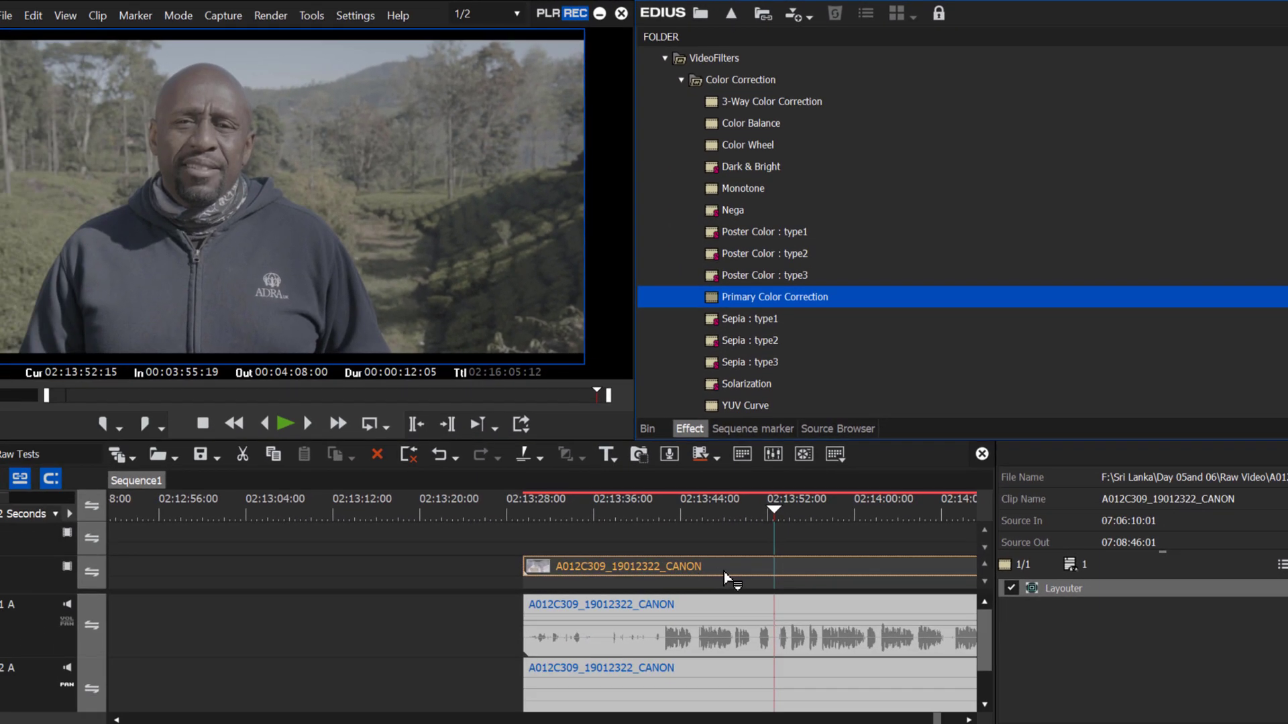
{"action": "left_click_drag", "start_coordinate": [725, 572], "coordinate": [726, 567]}
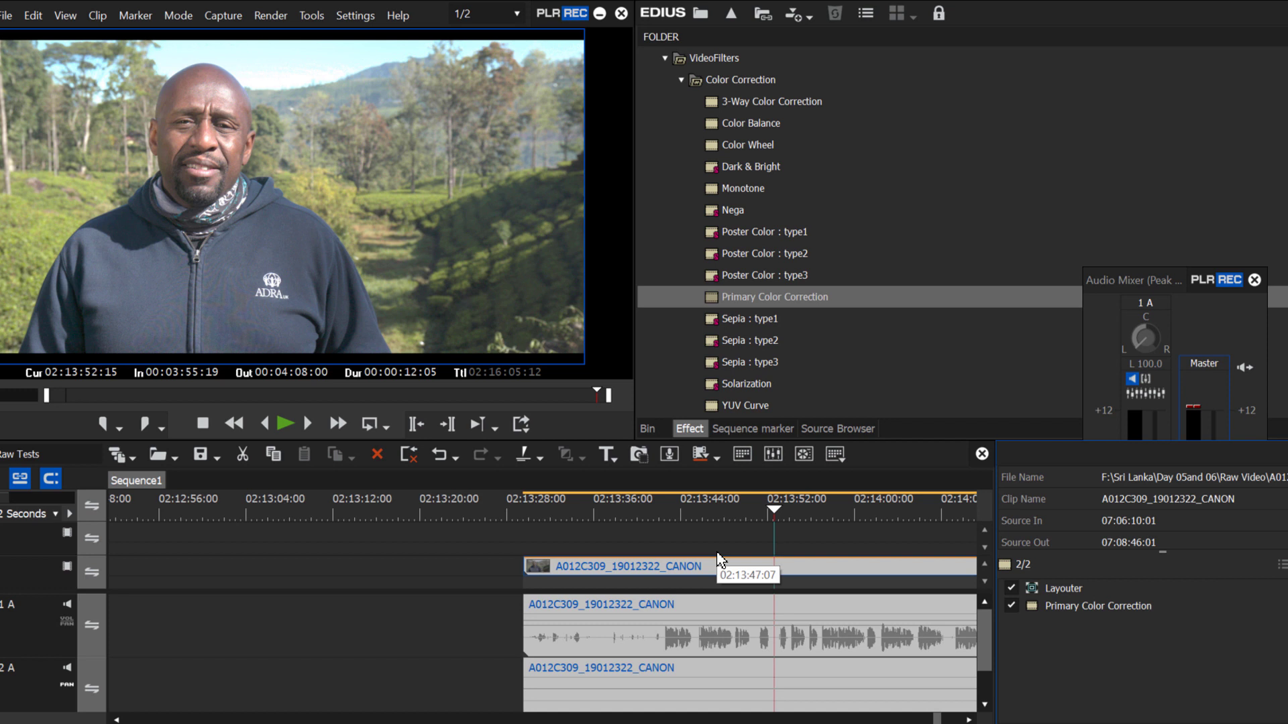
Open Primary Color Correction settings and keep Source on Auto (Canon - Cinema Gamut/Canon Log 2).
{"action": "double_click", "coordinate": [1072, 605]}
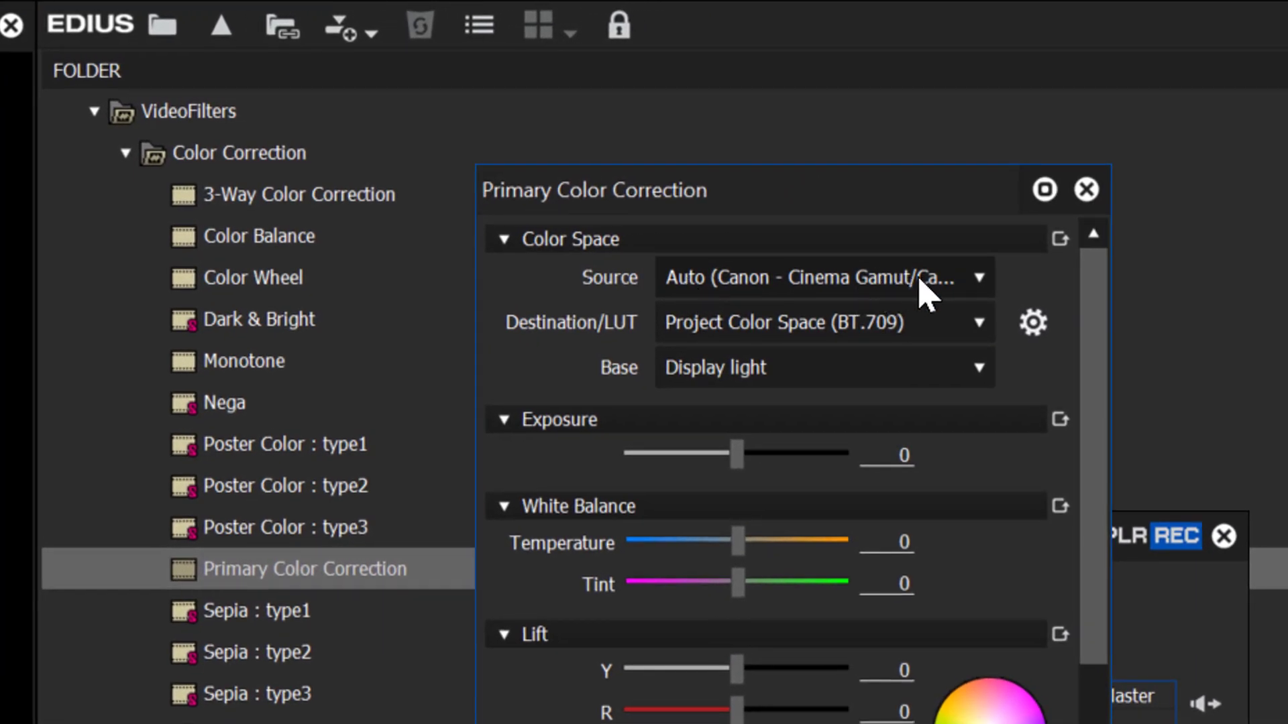
{"action": "left_click", "coordinate": [980, 279]}
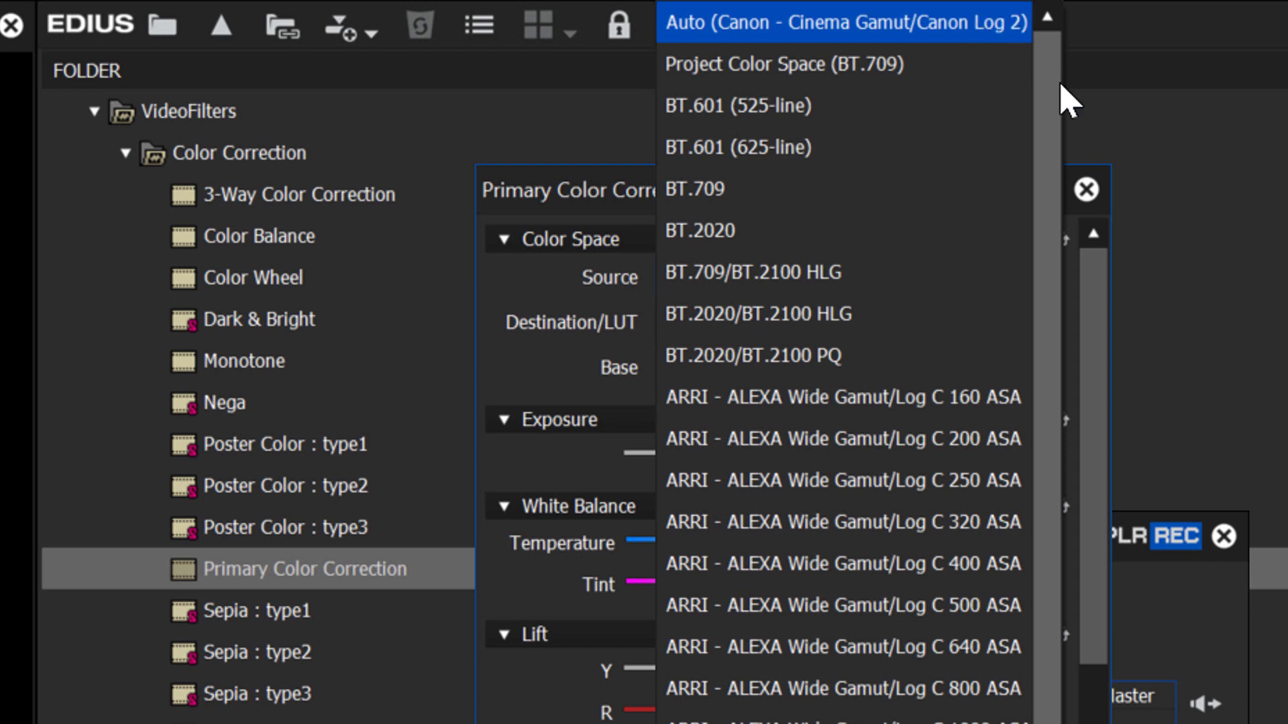
{"action": "left_click_drag", "start_coordinate": [1060, 107], "coordinate": [1052, 81]}
{"action": "left_click", "coordinate": [1261, 202]}
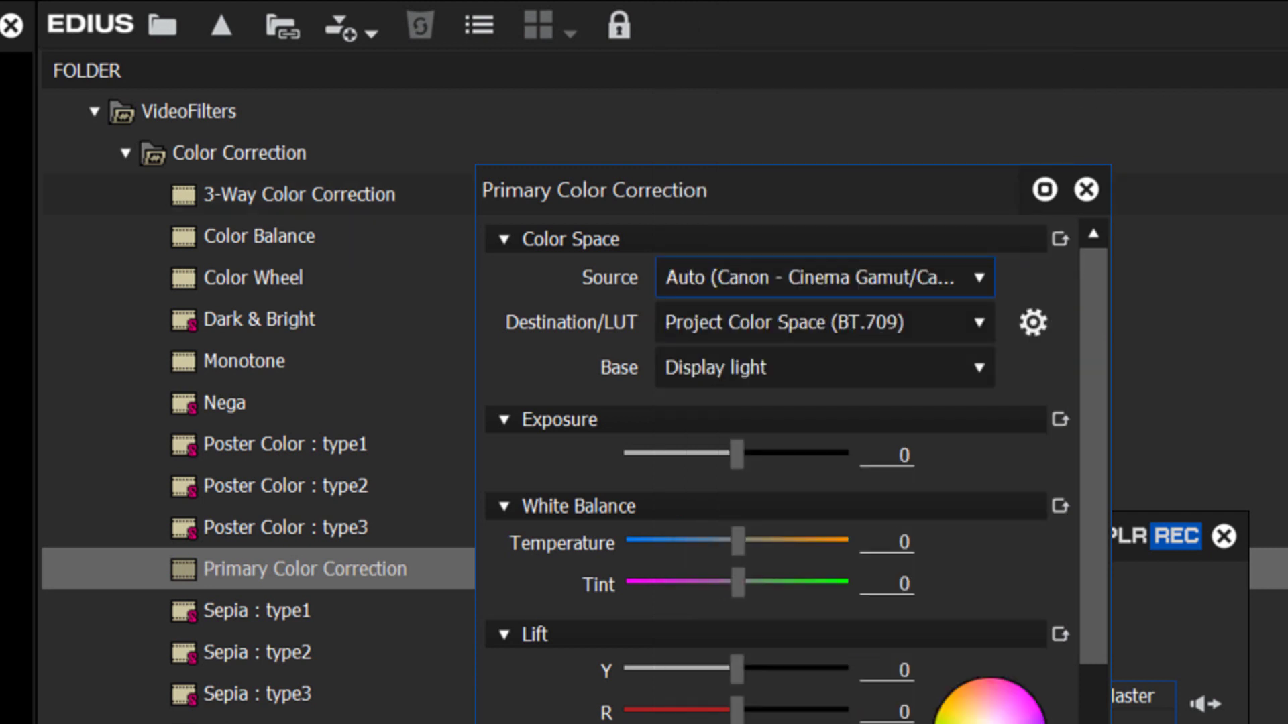
{"action": "left_click", "coordinate": [1033, 323]}
Open LUT Settings, browse the registered LUT list, and begin registering a new LUT file.
{"action": "left_click", "coordinate": [1034, 322]}
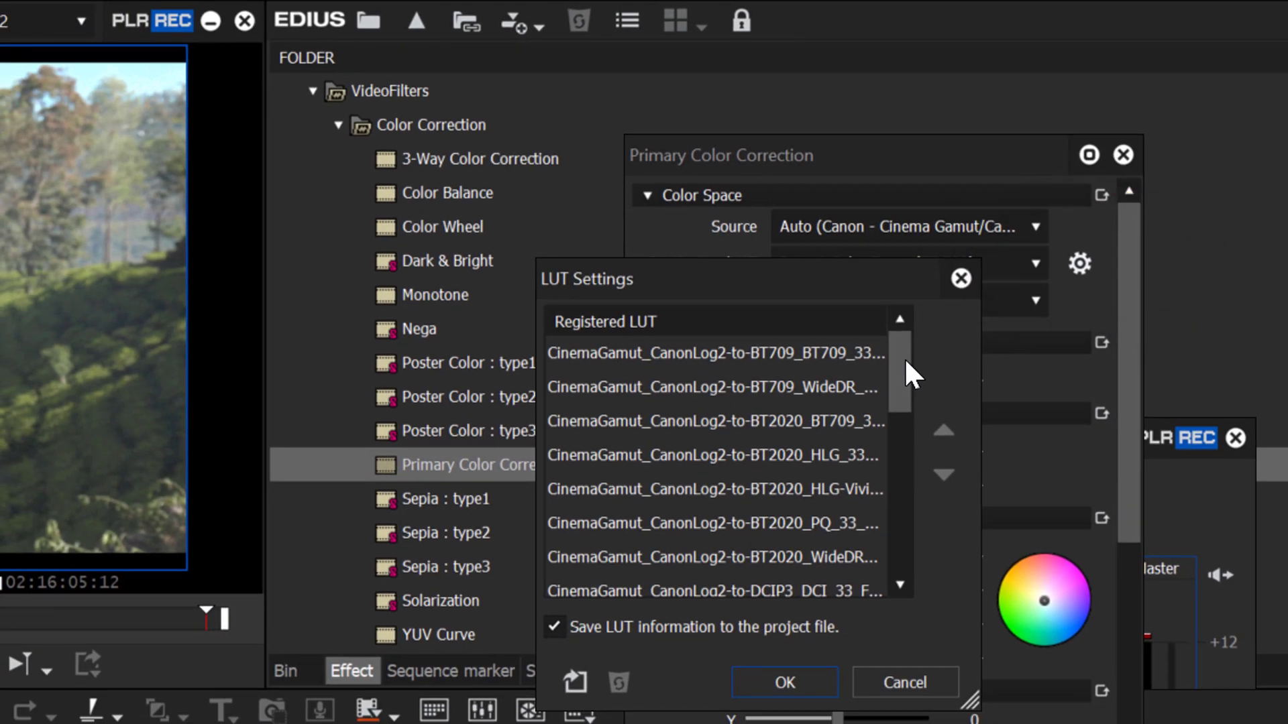
{"action": "left_click_drag", "start_coordinate": [820, 440], "coordinate": [854, 479]}
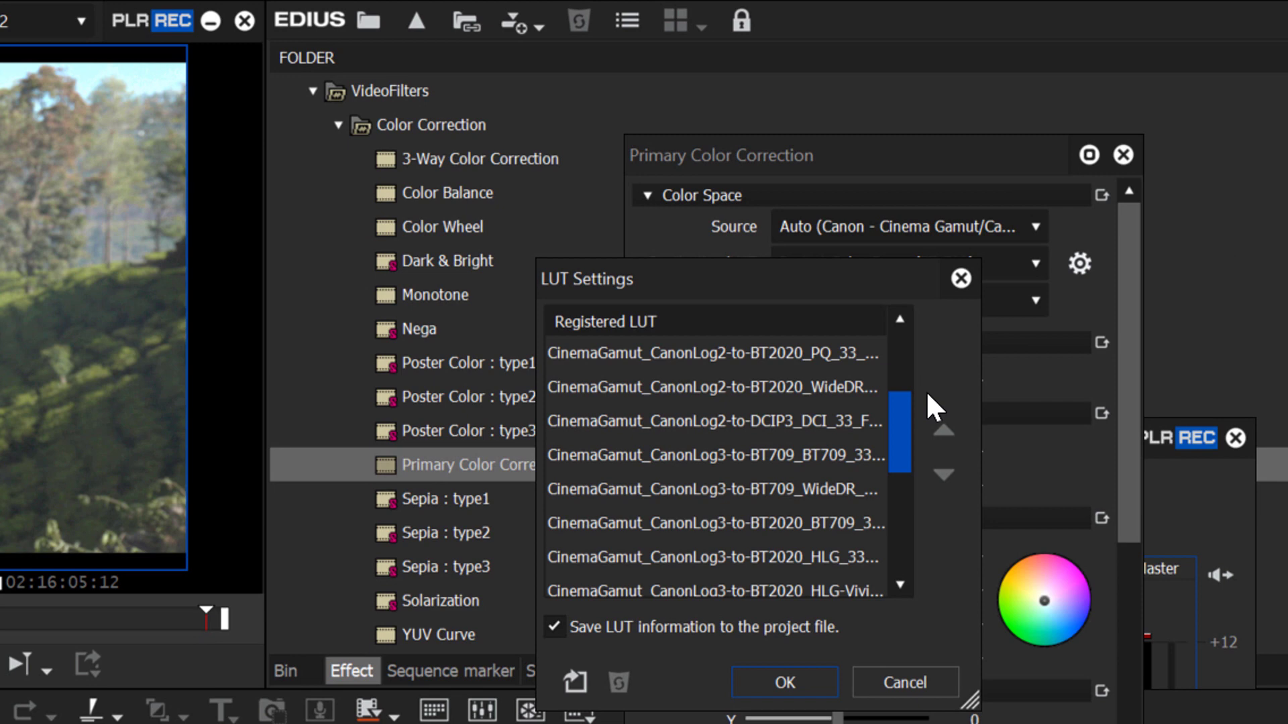
{"action": "left_click_drag", "start_coordinate": [927, 394], "coordinate": [925, 540]}
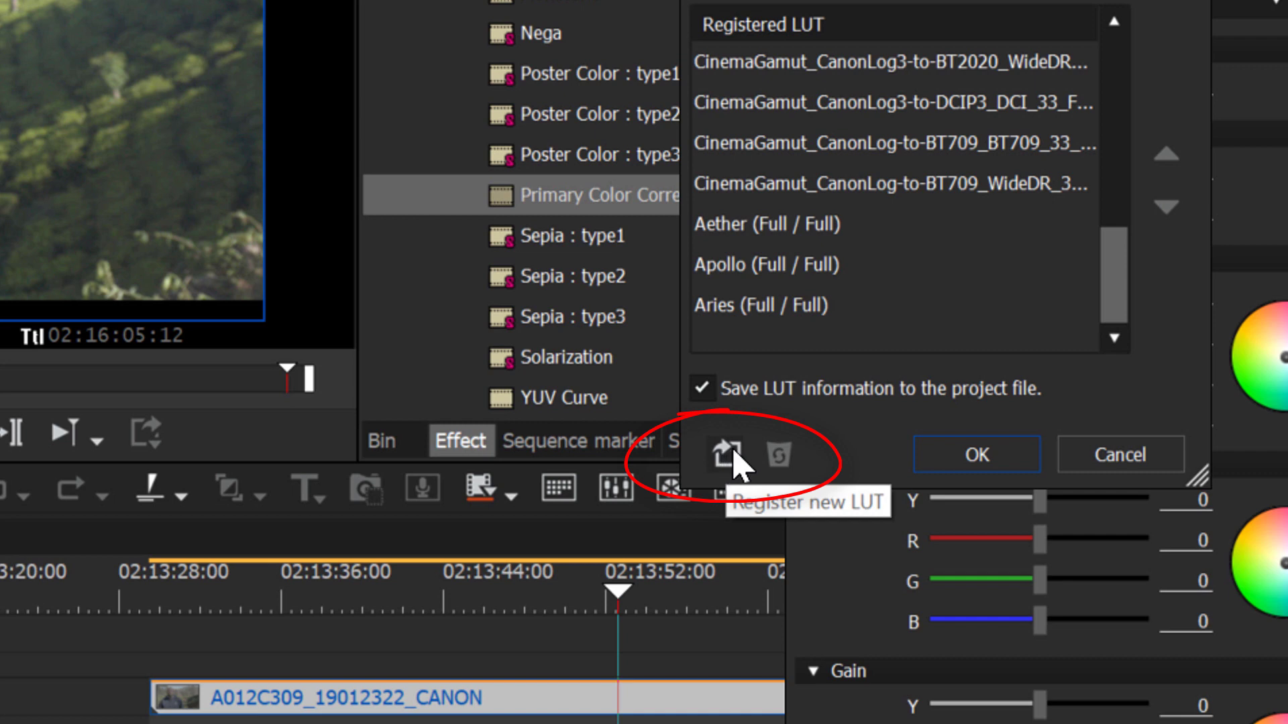
{"action": "left_click", "coordinate": [734, 466]}
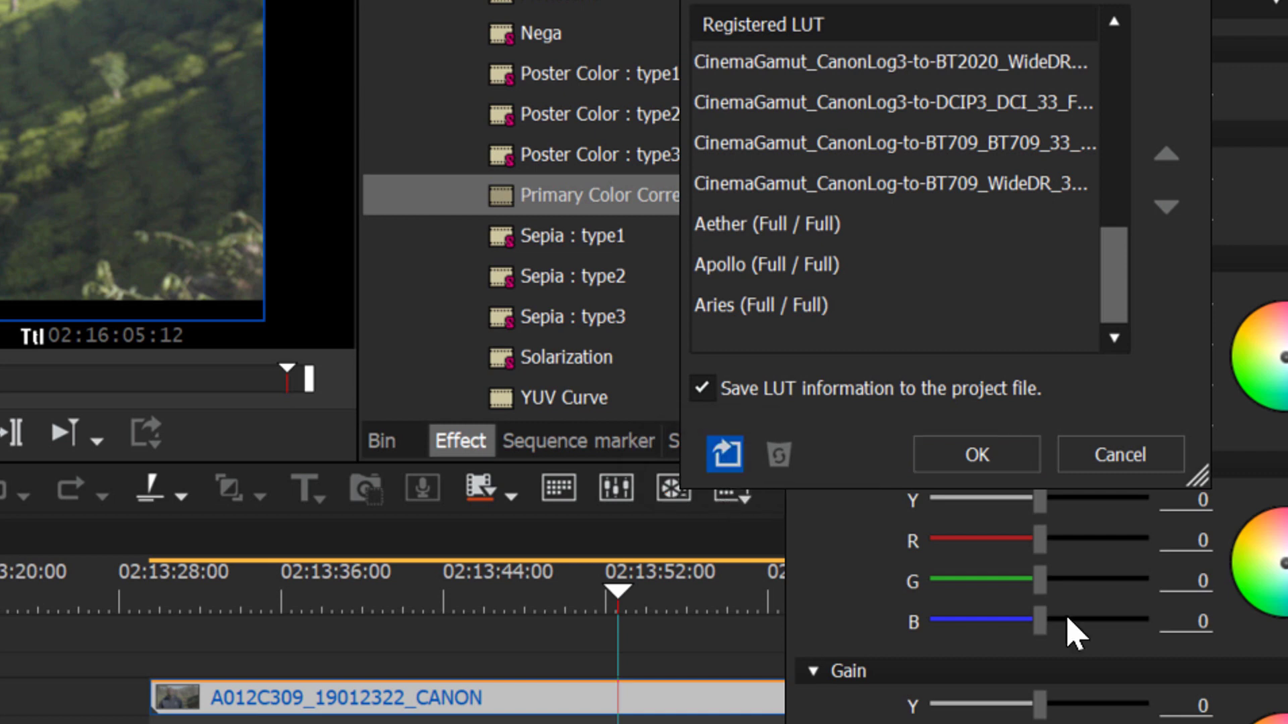
Navigate to canon-lut-201811 > 3dlut > 33grid-3dlut > full-to-full-range on drive F.
{"action": "key", "text": "BackSpace"}
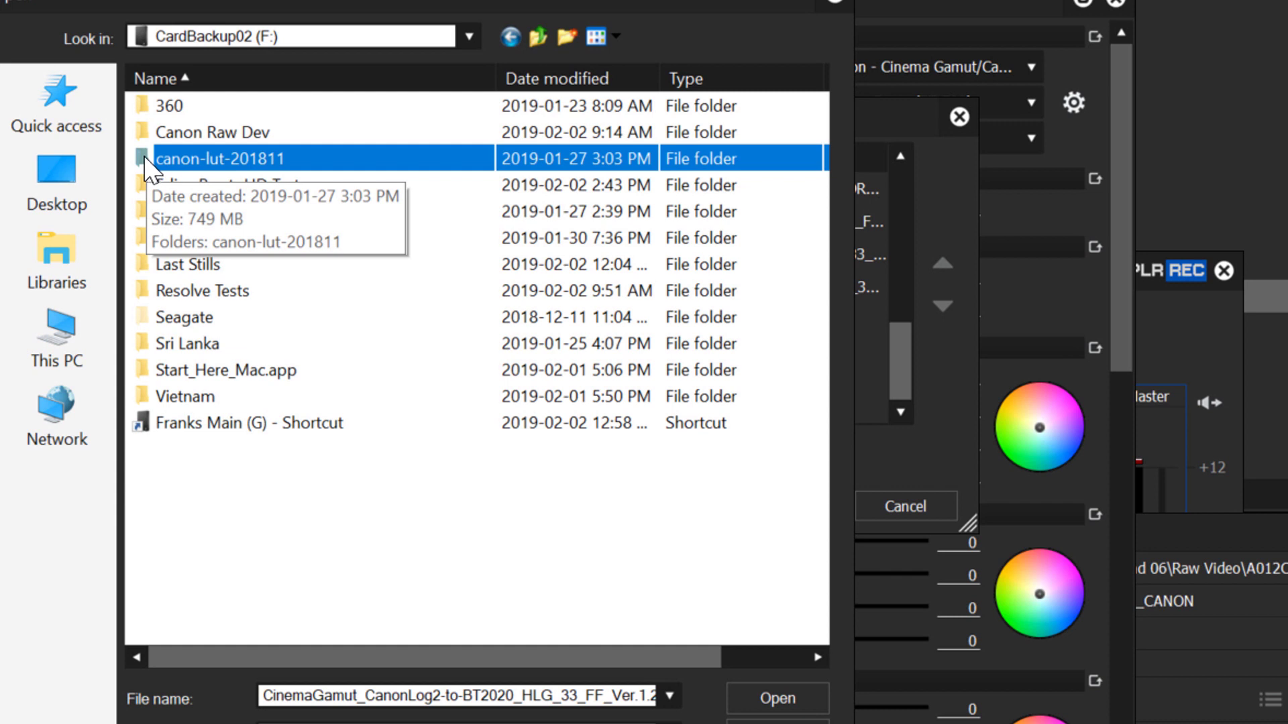
{"action": "key", "text": "Return"}
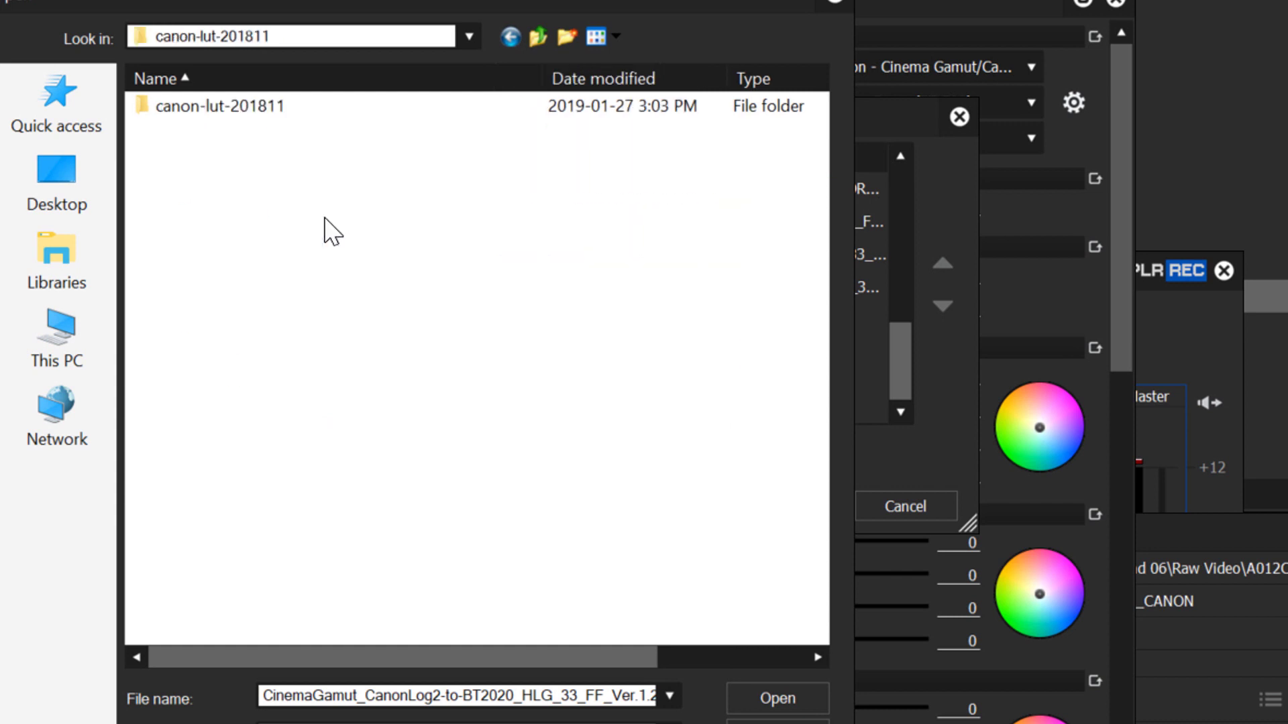
{"action": "double_click", "coordinate": [153, 107]}
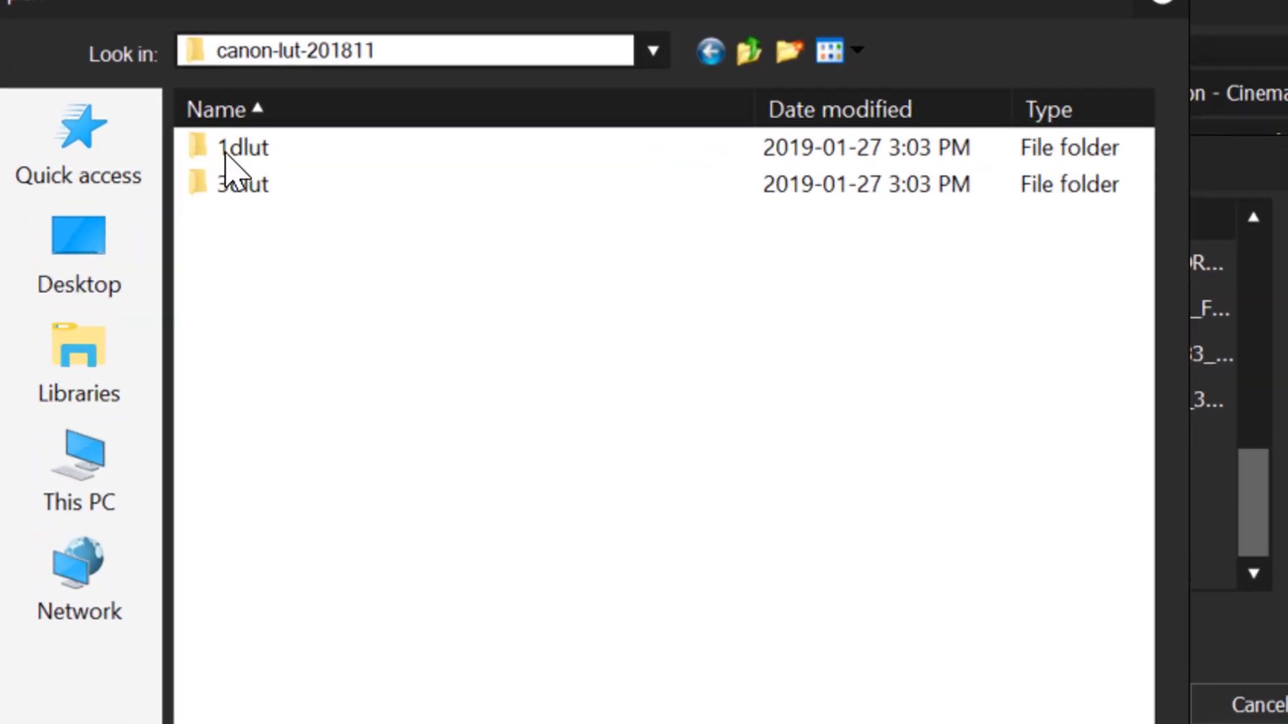
{"action": "left_click", "coordinate": [146, 133]}
{"action": "key", "text": "Return"}
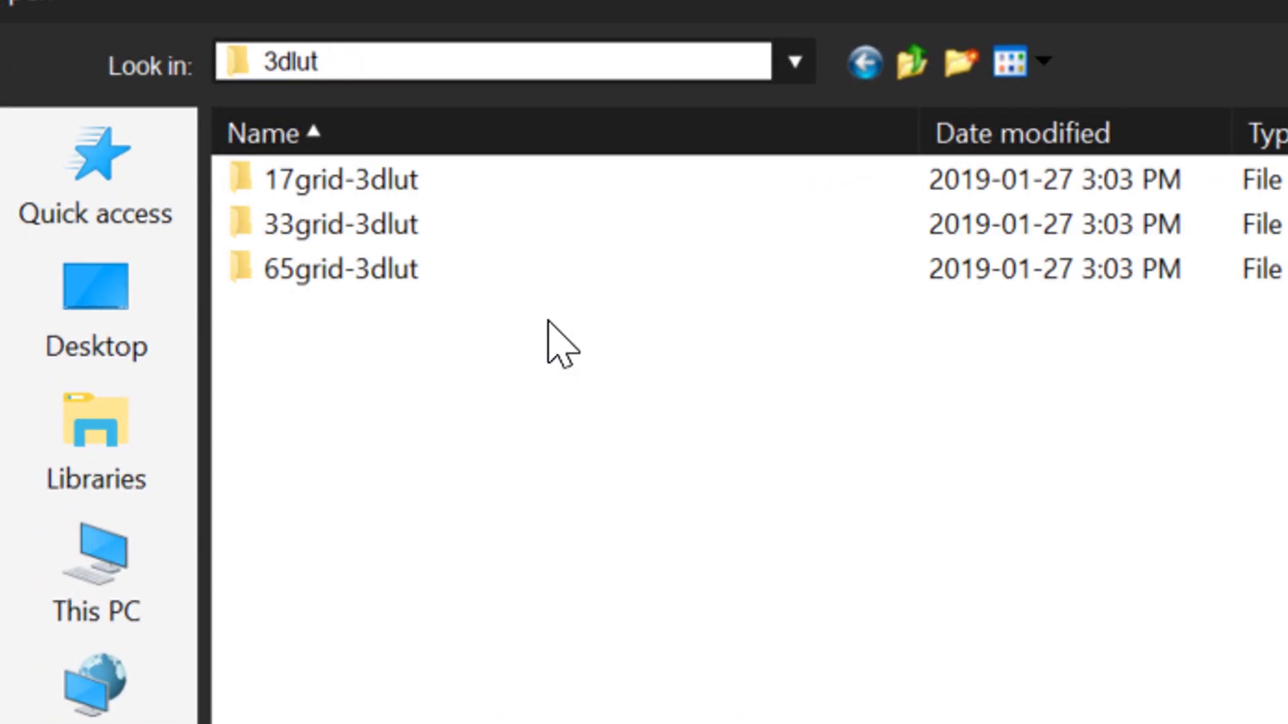
{"action": "left_click", "coordinate": [241, 228]}
{"action": "key", "text": "Return"}
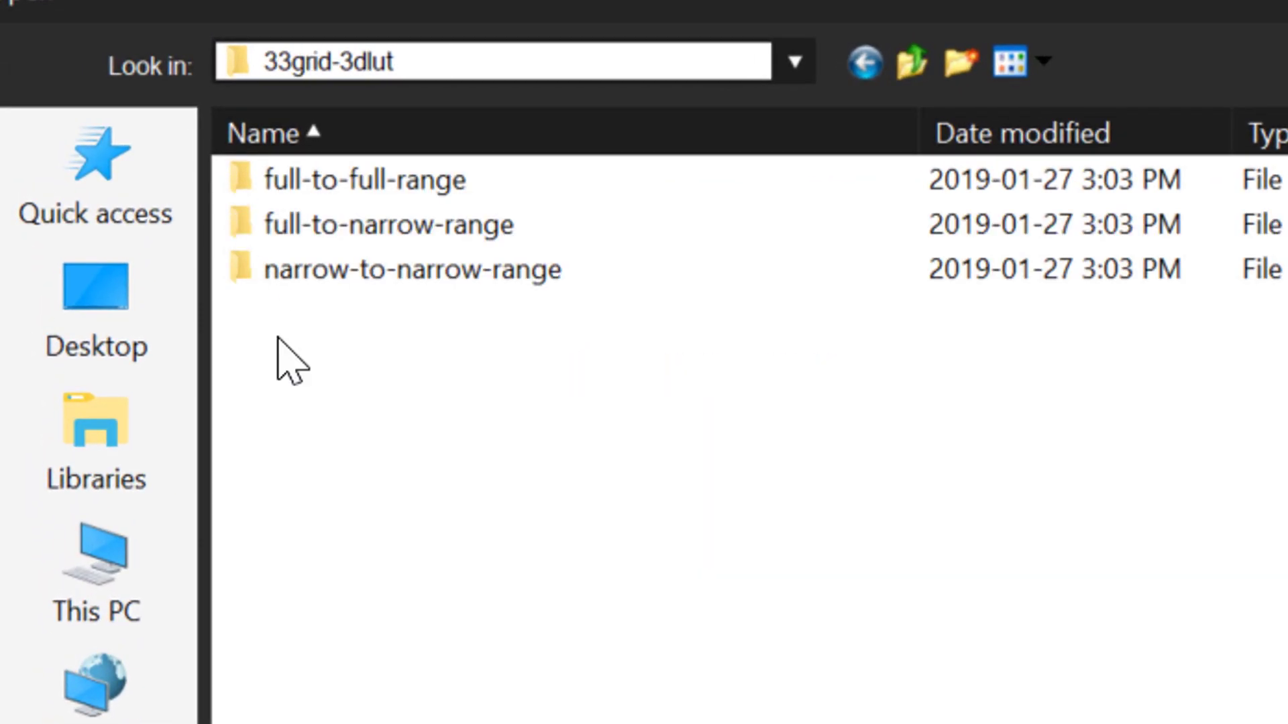
{"action": "left_click", "coordinate": [242, 181]}
{"action": "key", "text": "Return"}
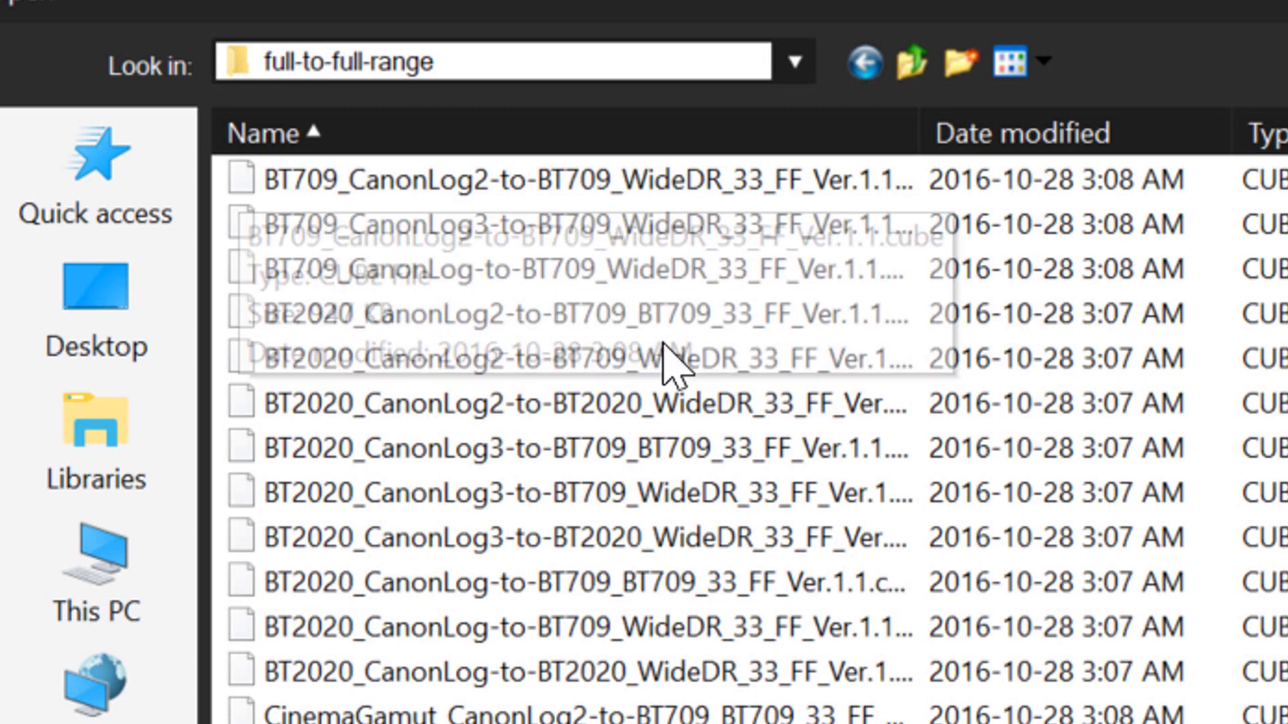
Shift-select the range of CinemaGamut CanonLog2 .cube LUT files and open them.
{"action": "scroll", "coordinate": [737, 436], "scroll_direction": "down", "scroll_amount": 7}
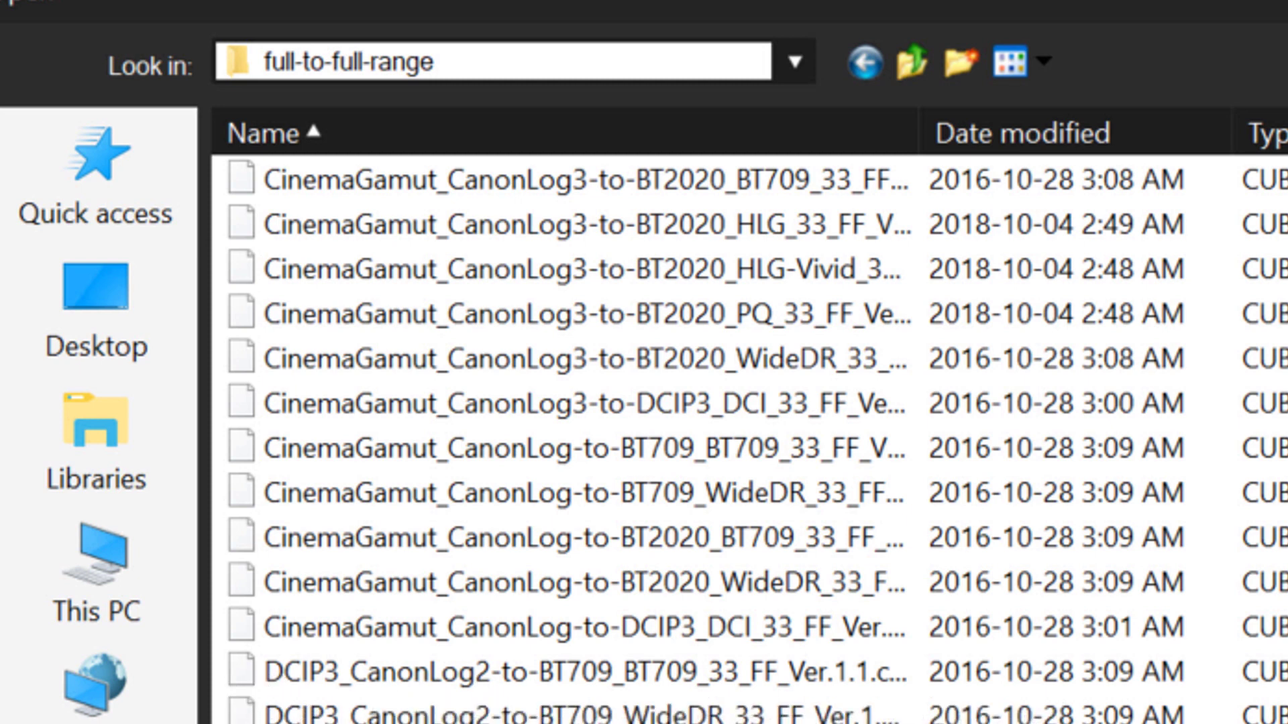
{"action": "scroll", "coordinate": [738, 436], "scroll_direction": "up", "scroll_amount": 7}
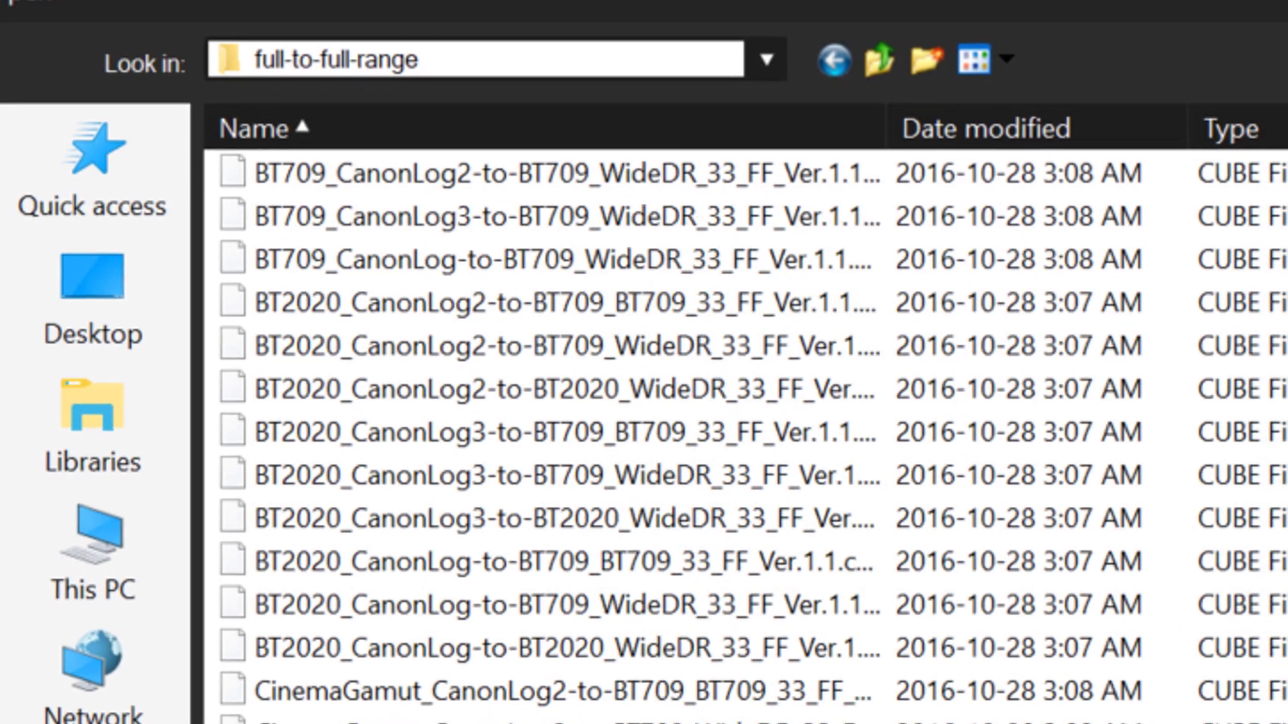
{"action": "scroll", "coordinate": [604, 436], "scroll_direction": "down", "scroll_amount": 1}
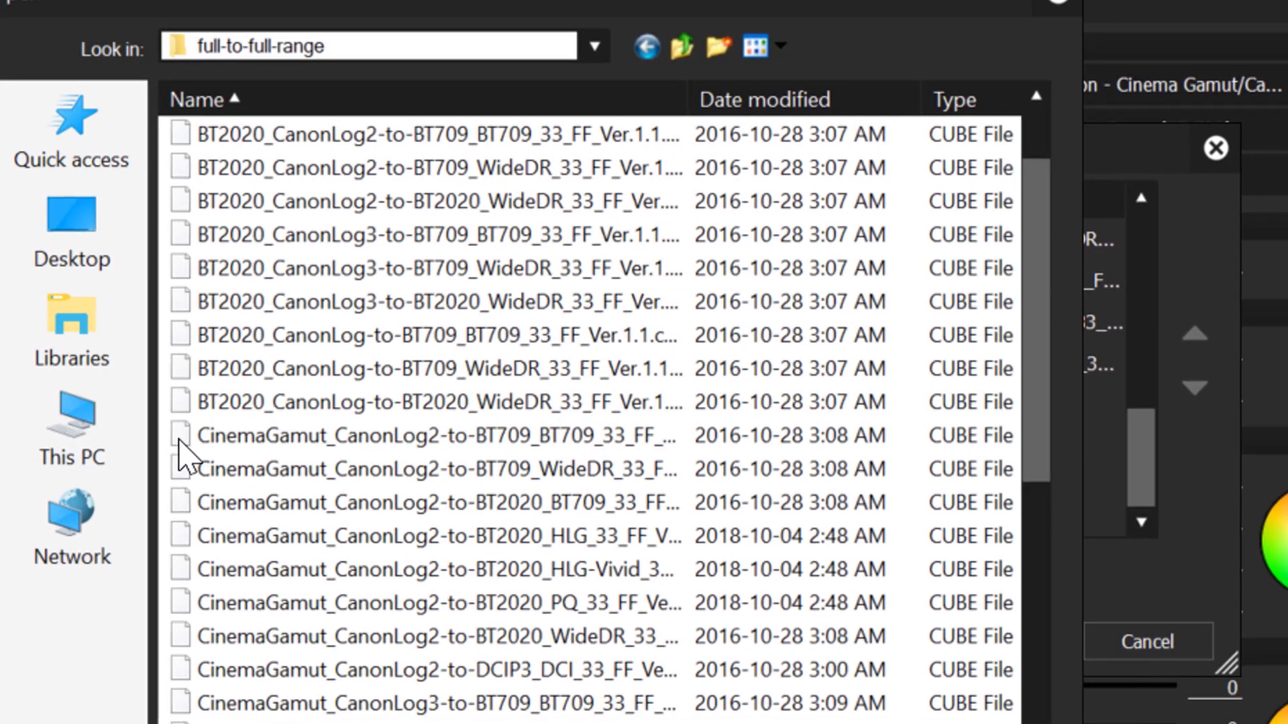
{"action": "left_click", "coordinate": [179, 443]}
{"action": "scroll", "coordinate": [603, 469], "scroll_direction": "down", "scroll_amount": 5}
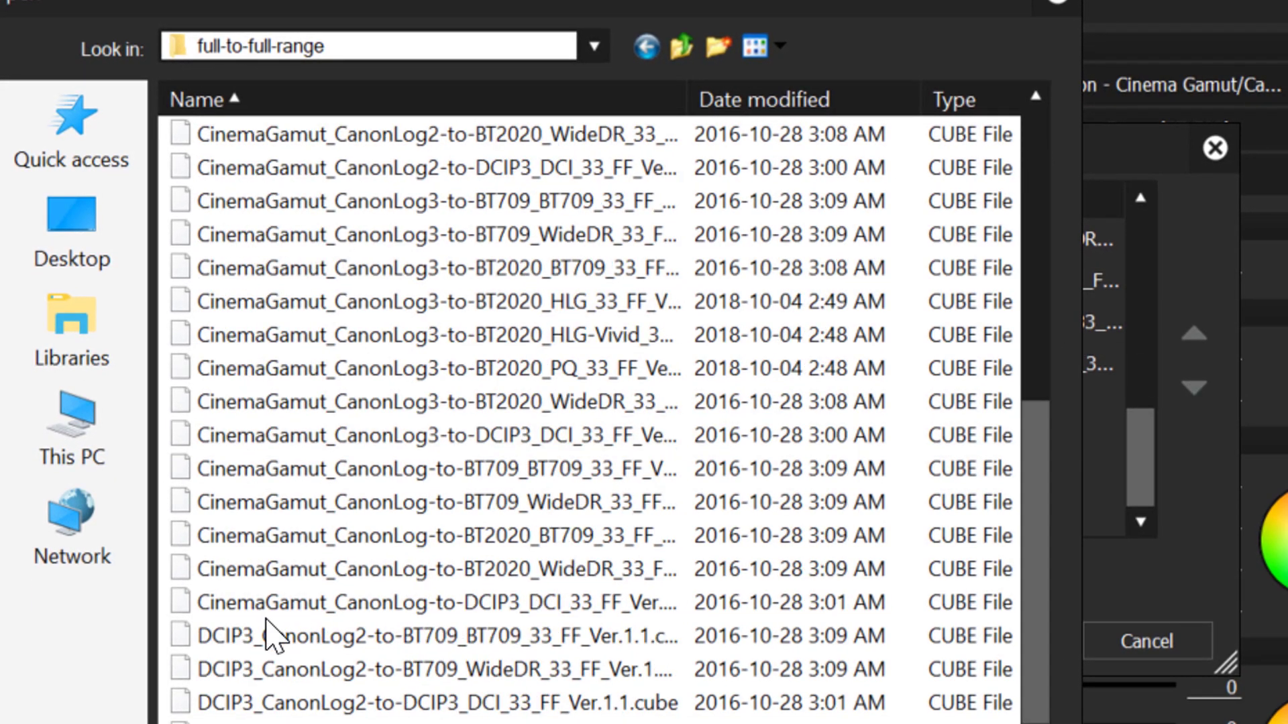
{"action": "left_click", "coordinate": [182, 607], "text": "shift"}
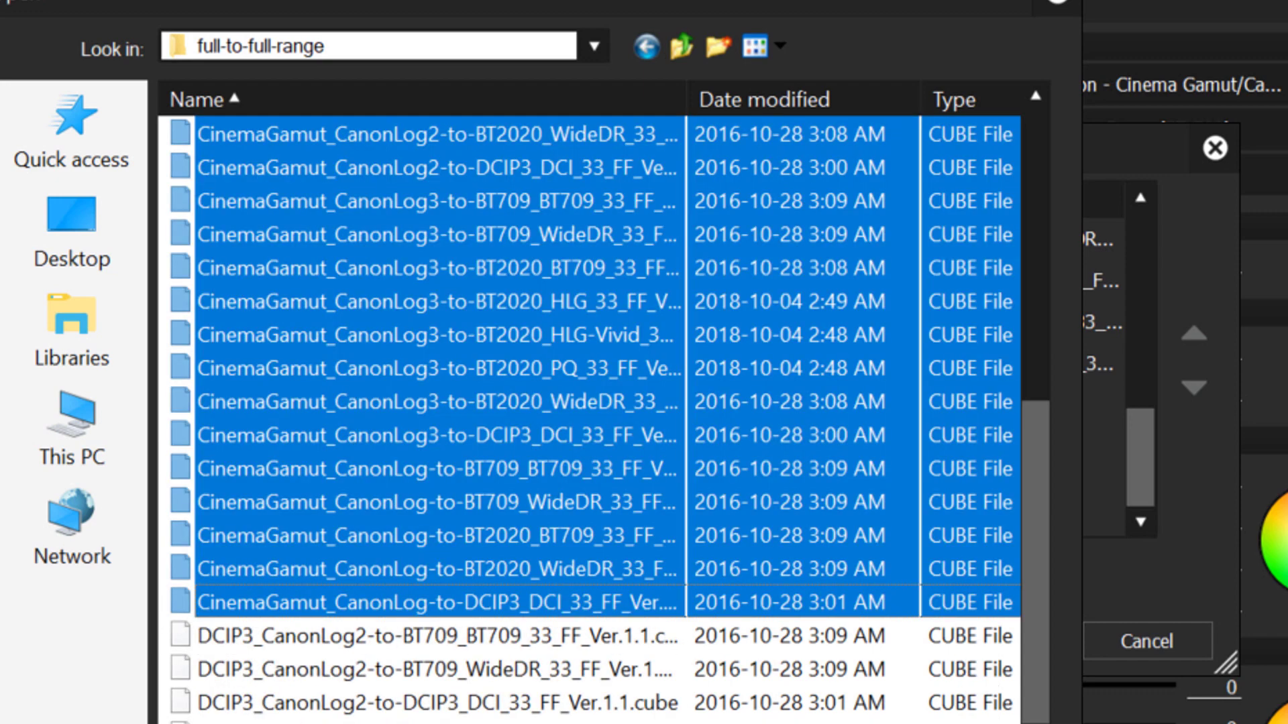
{"action": "key", "text": "Return"}
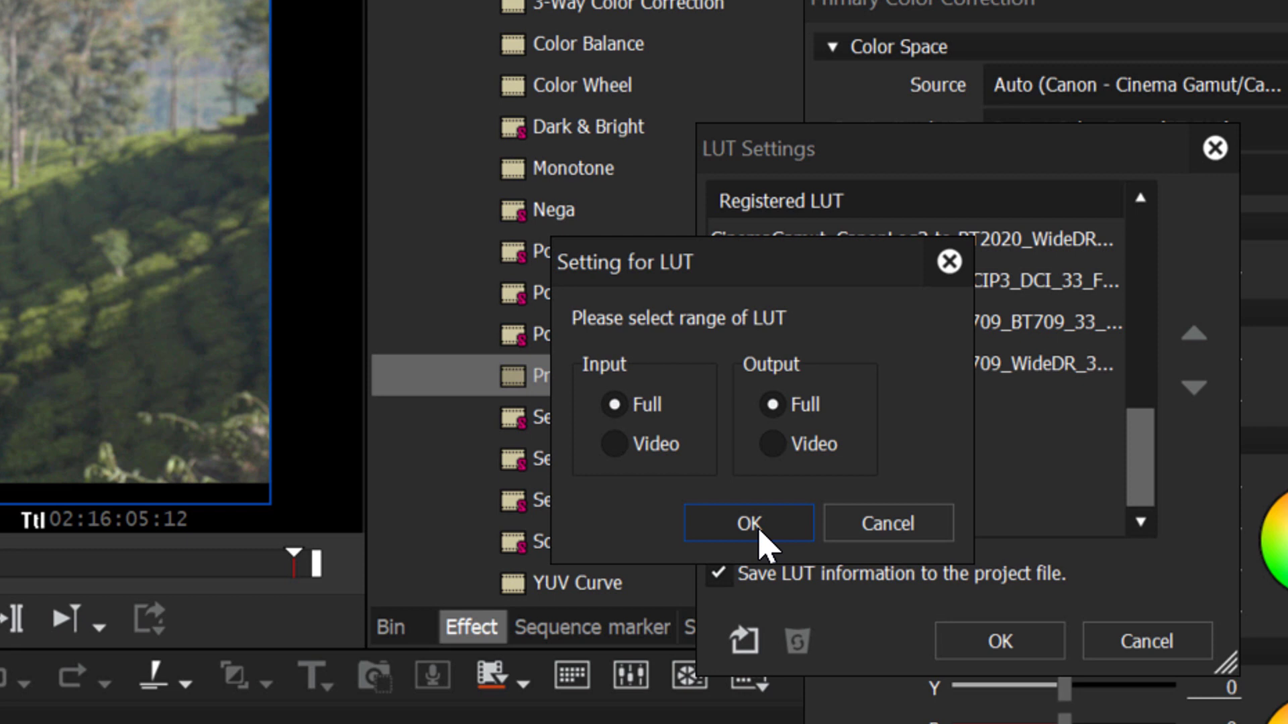
Confirm Full/Full input and output range and dismiss the already-registered error.
{"action": "left_click_drag", "start_coordinate": [819, 276], "coordinate": [1287, 110]}
{"action": "key", "text": "Return"}
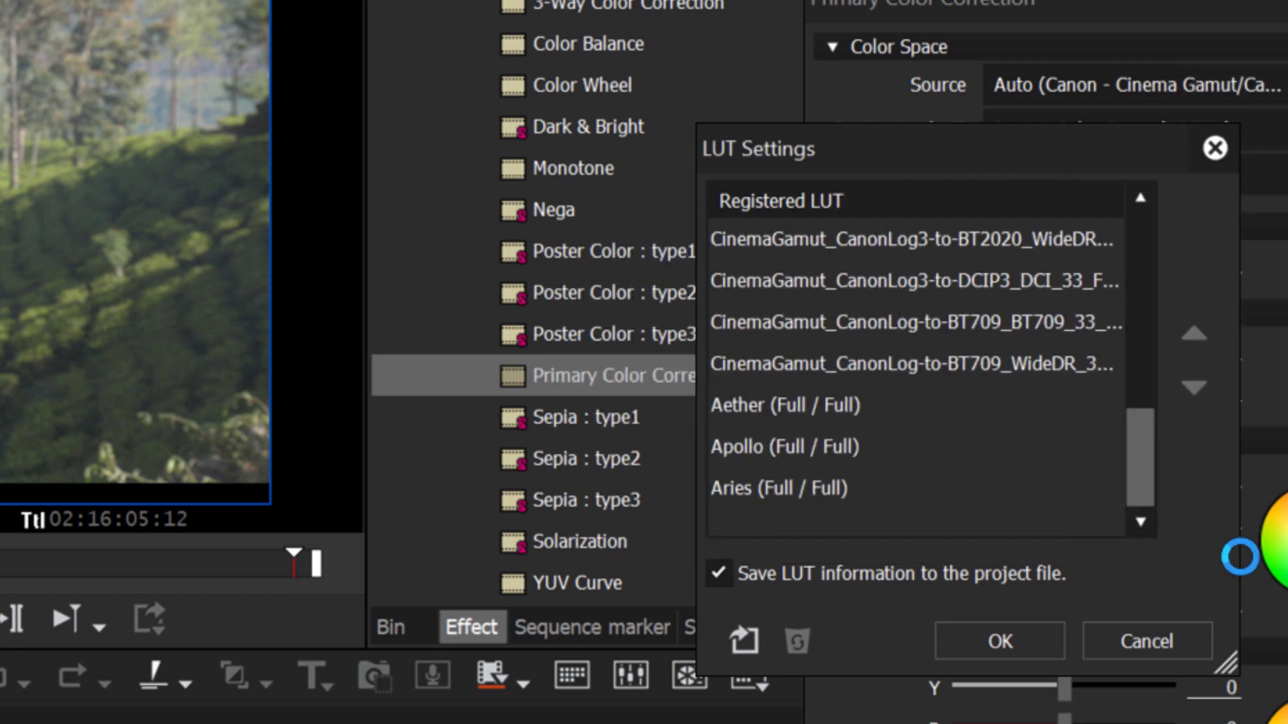
{"action": "left_click", "coordinate": [1004, 641]}
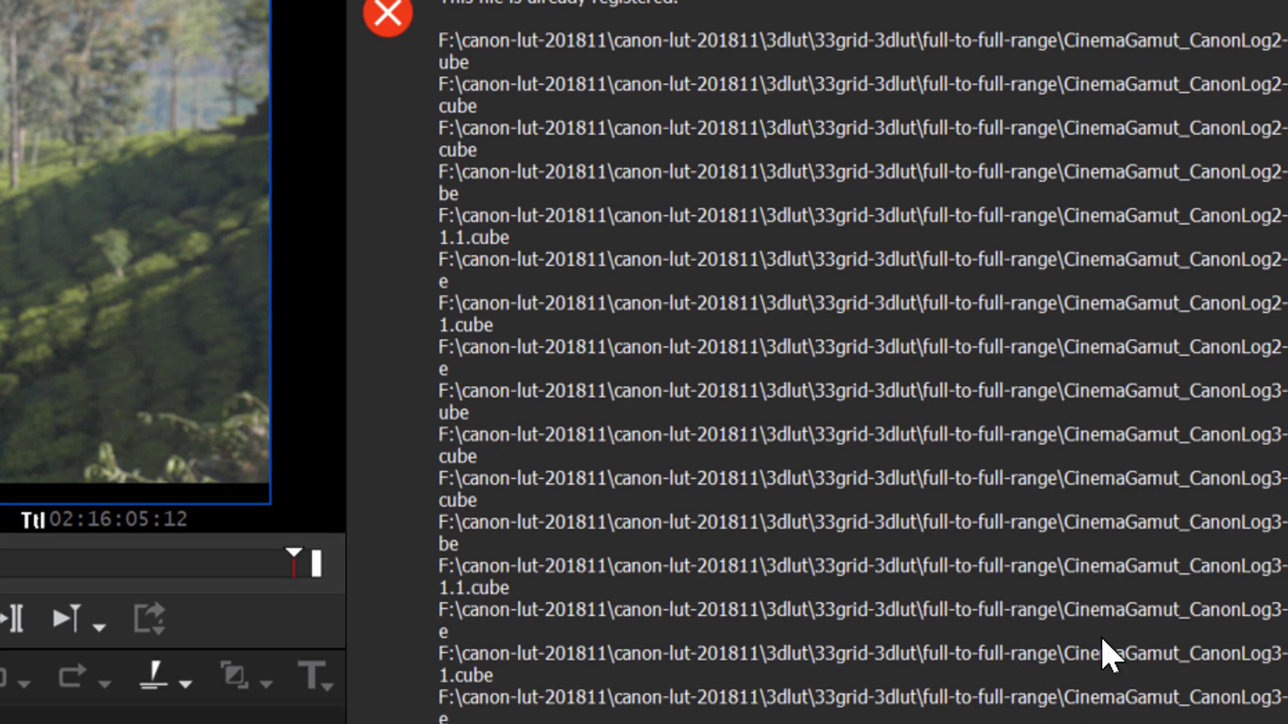
{"action": "key", "text": "Return"}
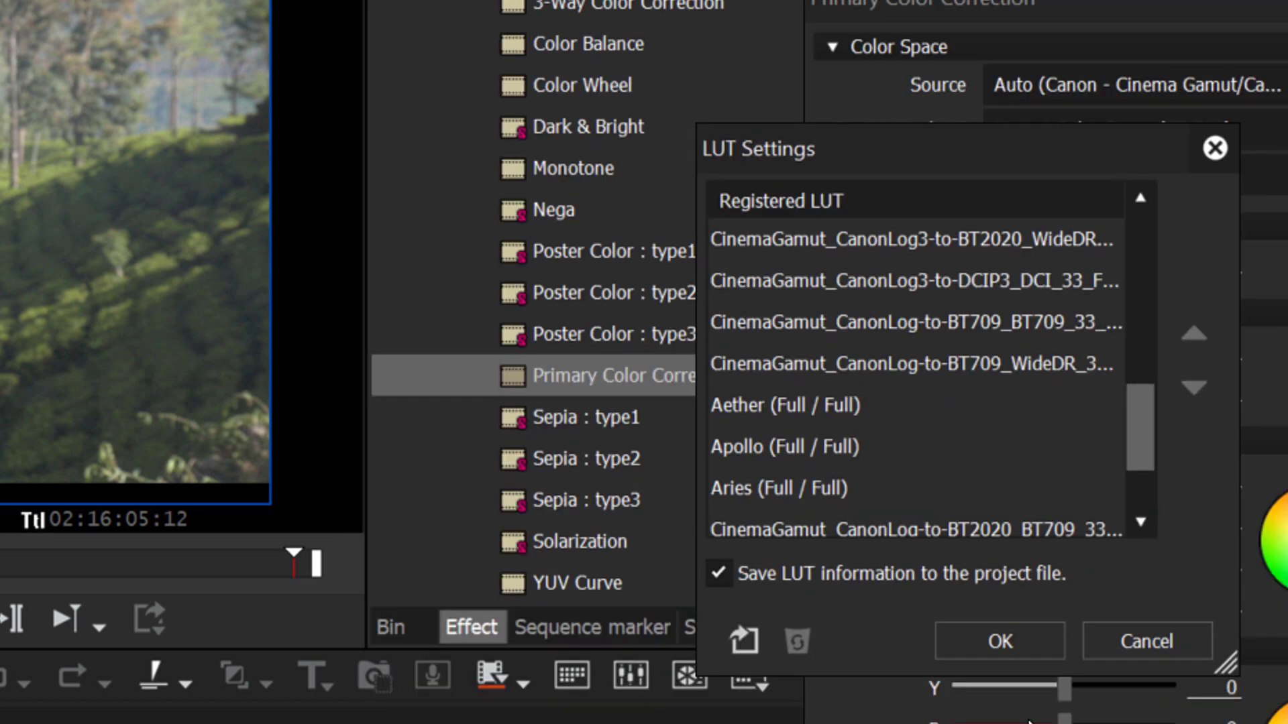
Accept the LUT settings and set the Source colour space to Canon - Cinema Gamut/Canon Log.
{"action": "left_click", "coordinate": [1000, 642]}
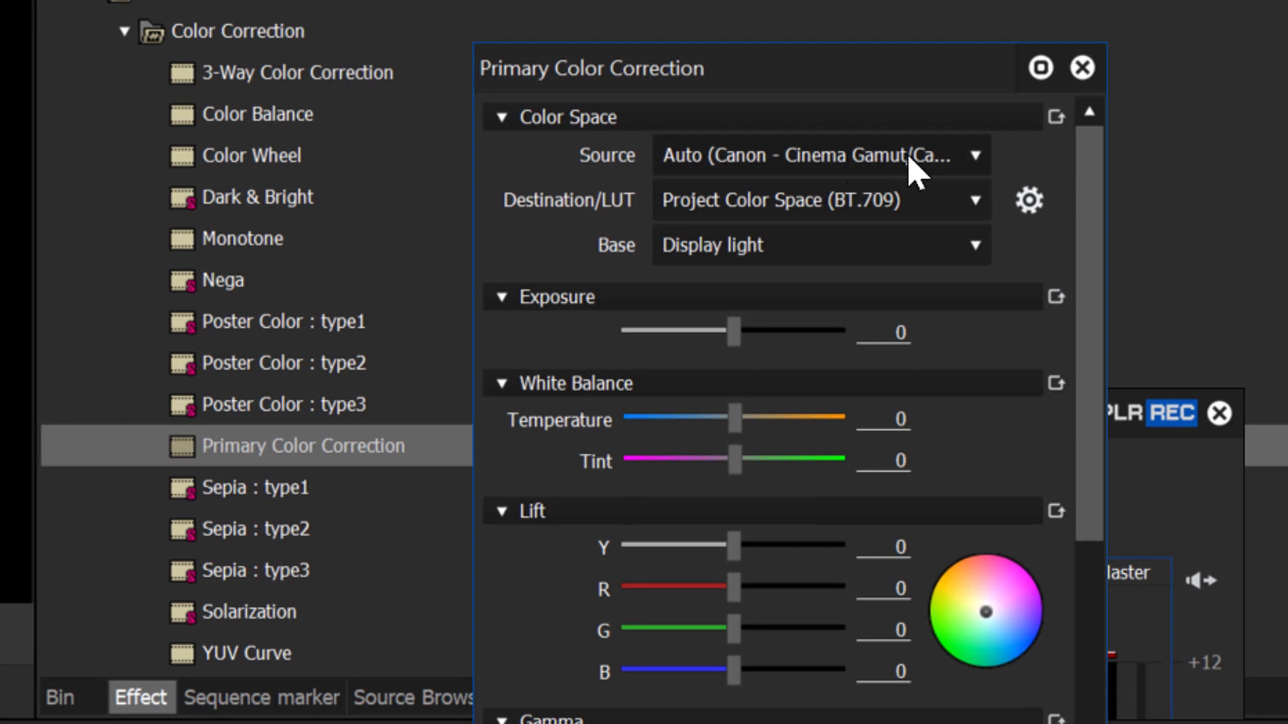
{"action": "left_click", "coordinate": [974, 159]}
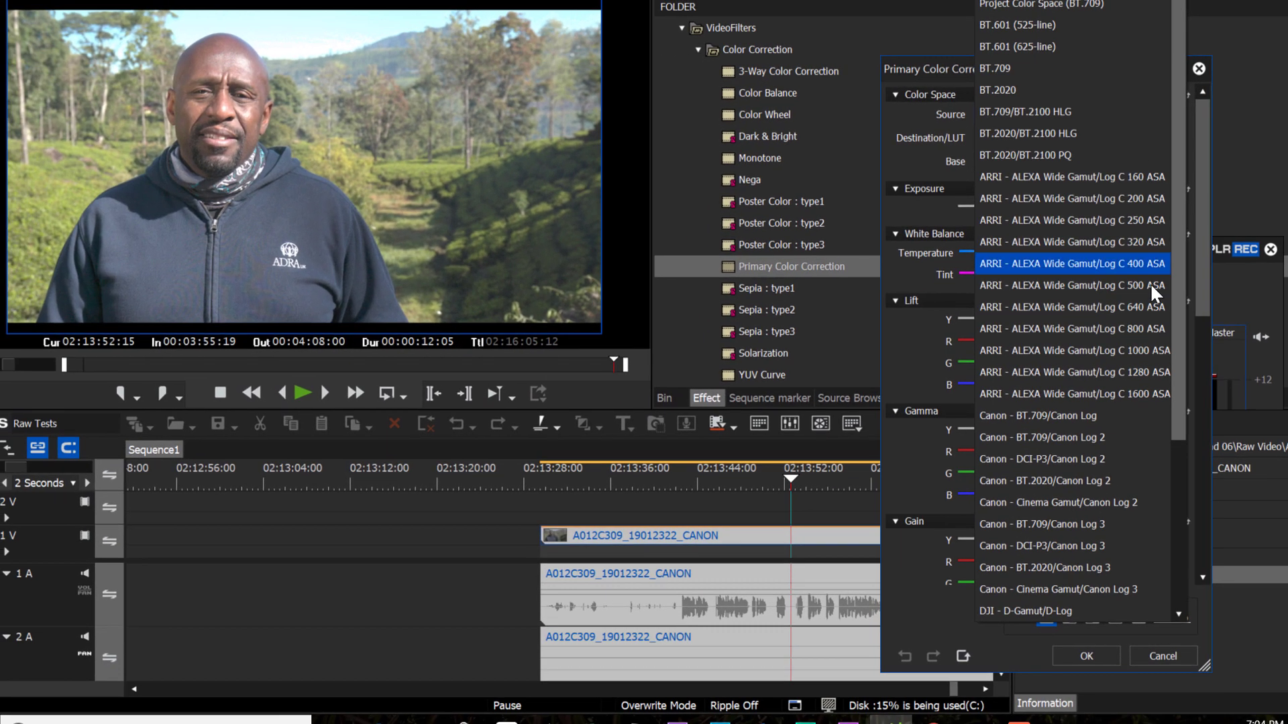
{"action": "left_click", "coordinate": [1119, 590]}
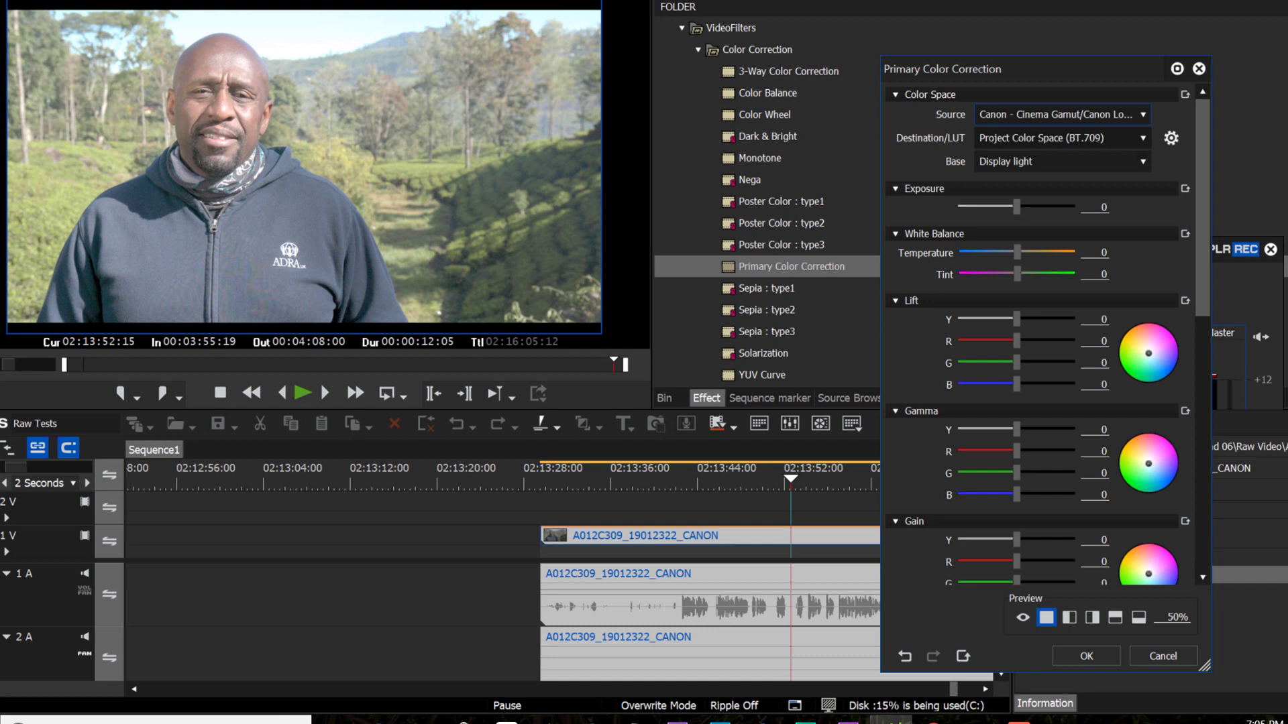
Set the Destination colour space to BT.709 and the Base to Scene light.
{"action": "left_click", "coordinate": [1141, 138]}
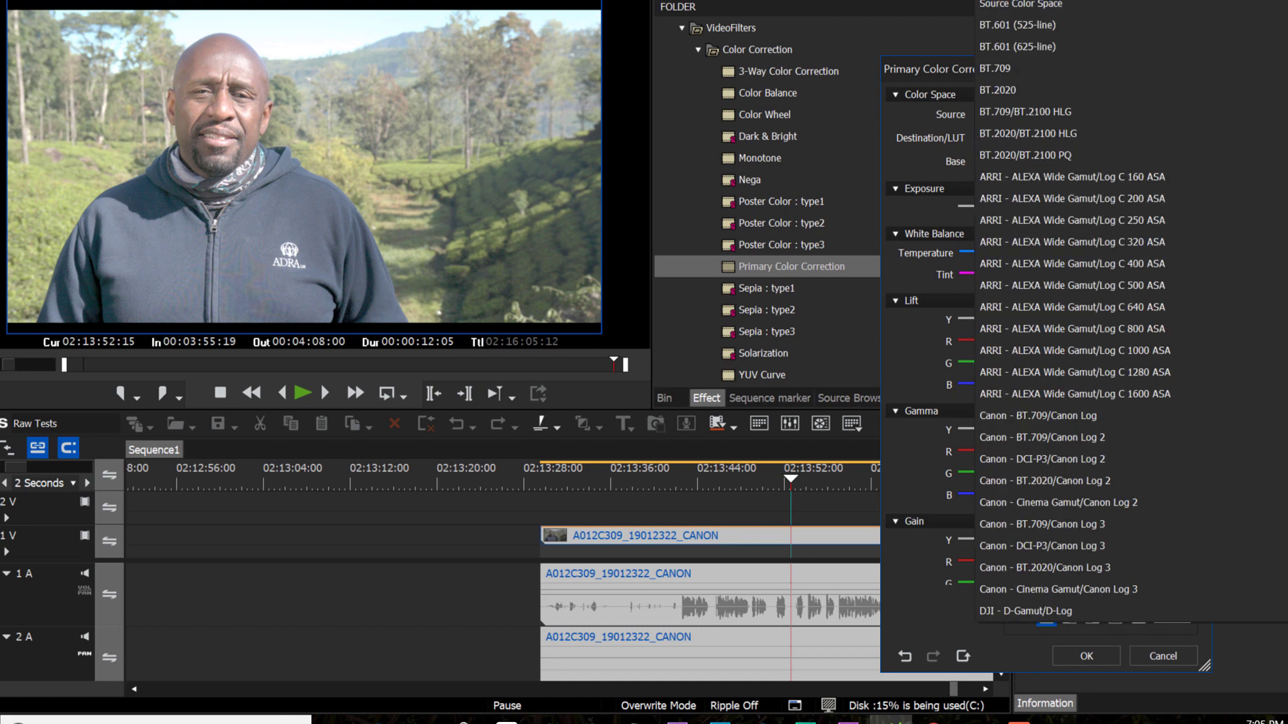
{"action": "left_click", "coordinate": [994, 67]}
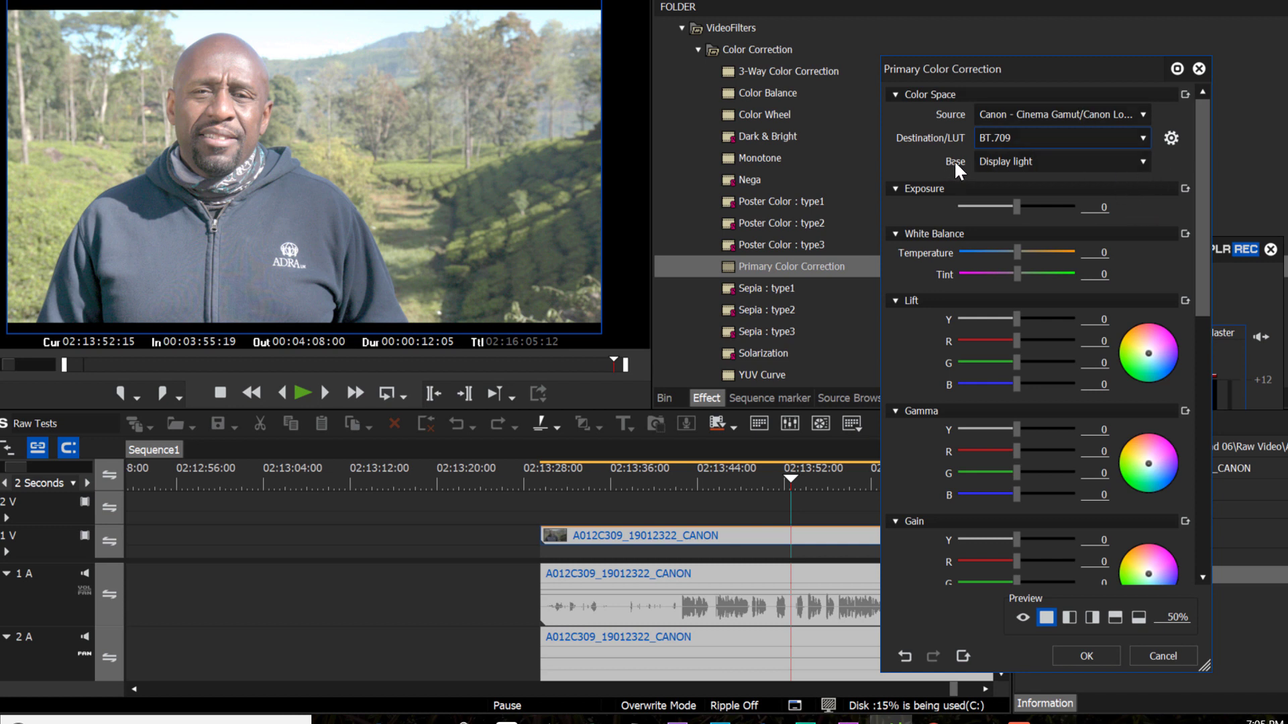
{"action": "left_click", "coordinate": [1142, 161]}
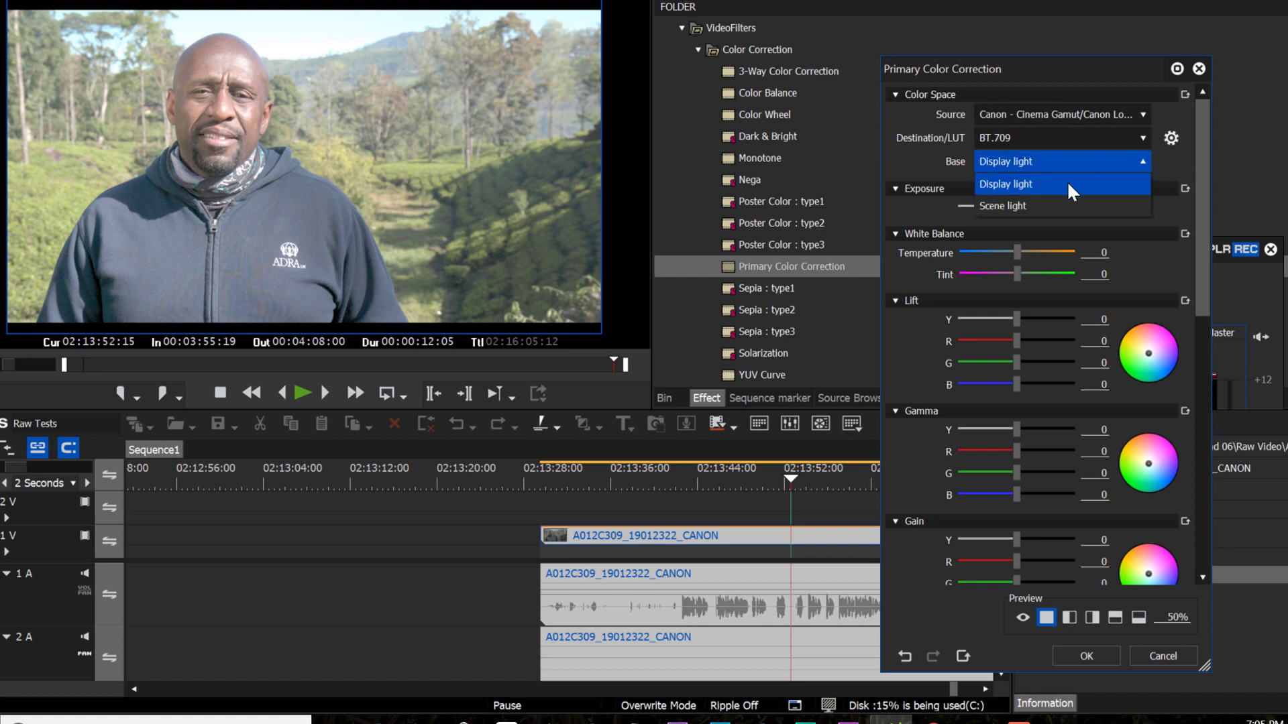
{"action": "left_click", "coordinate": [1017, 203]}
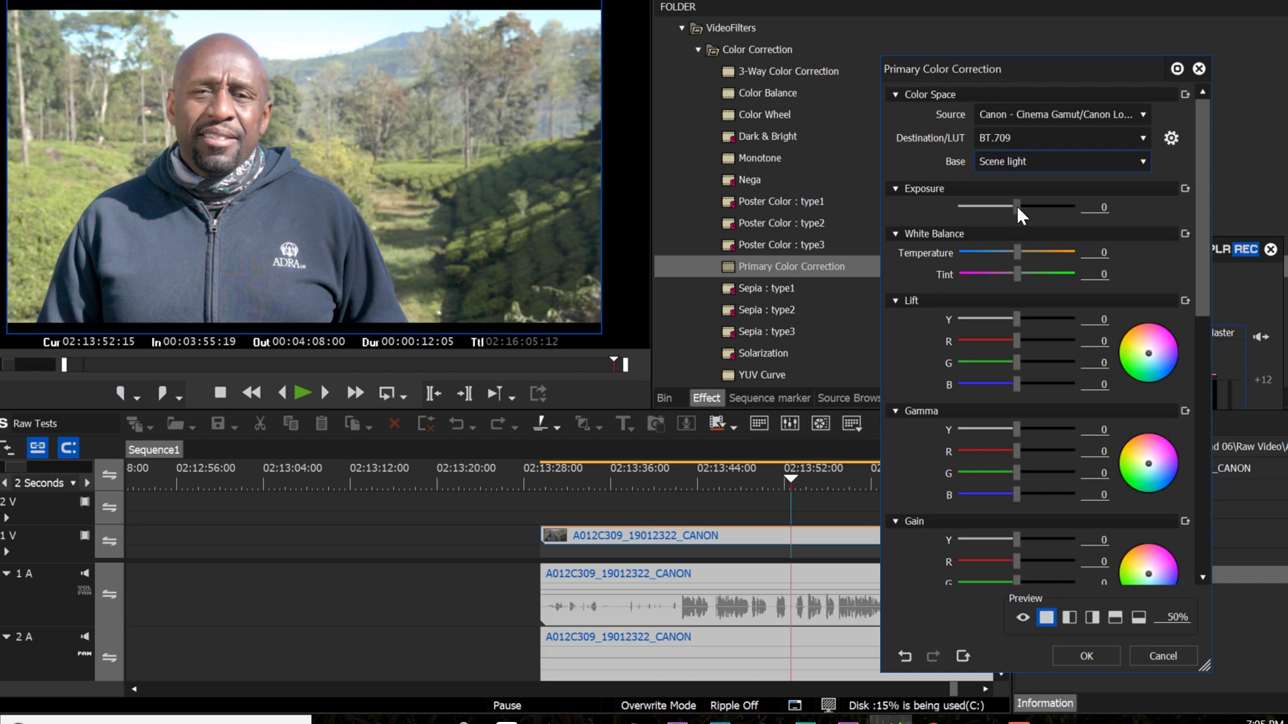
{"action": "left_click", "coordinate": [1142, 161]}
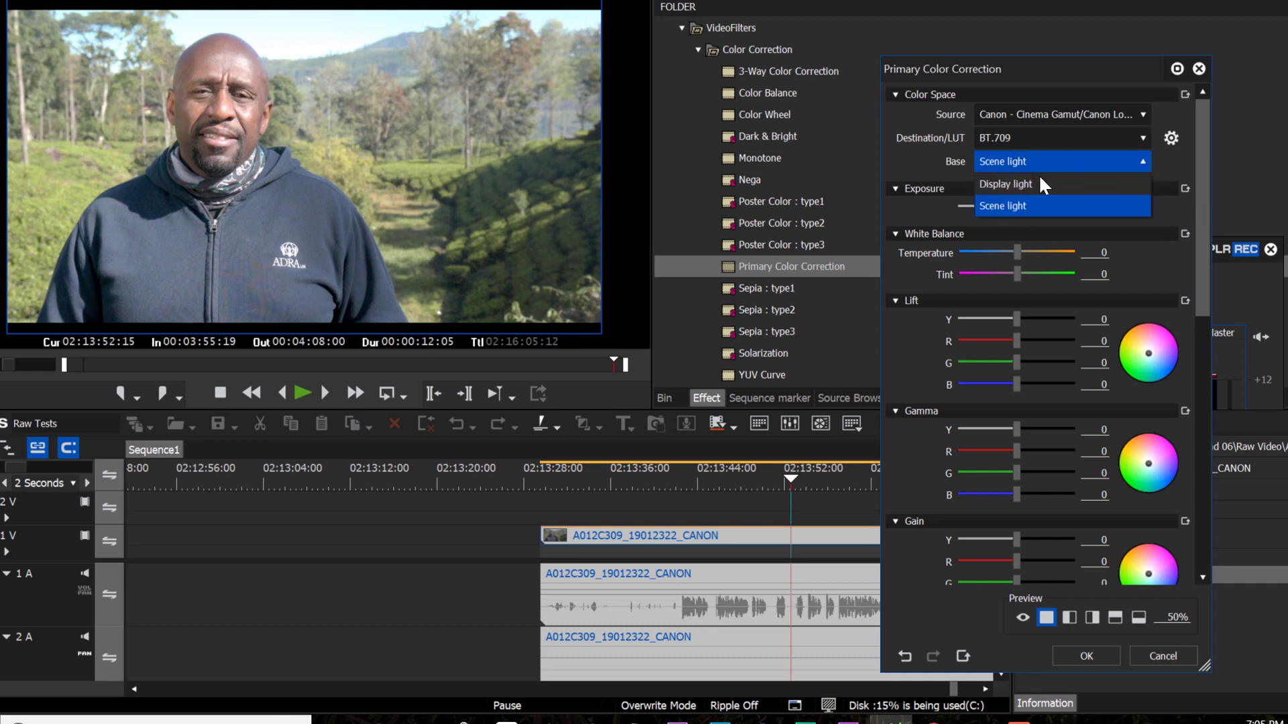
{"action": "left_click", "coordinate": [998, 185]}
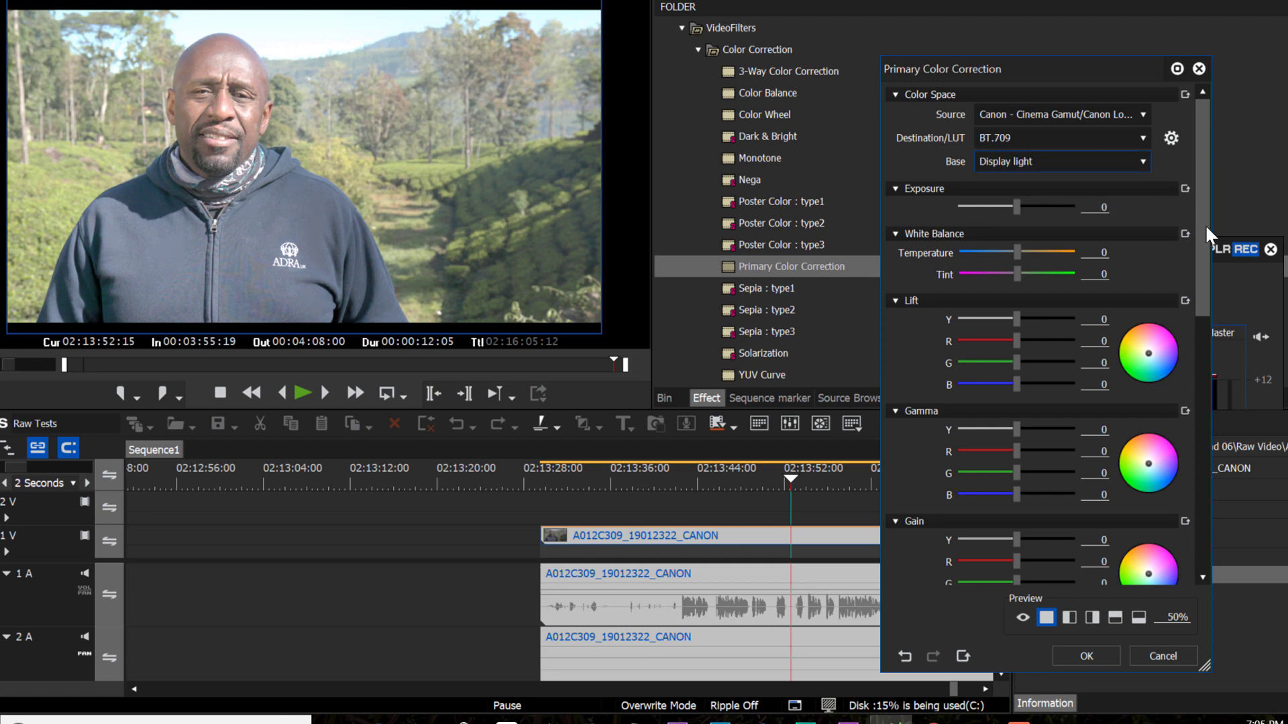
{"action": "left_click", "coordinate": [1143, 162]}
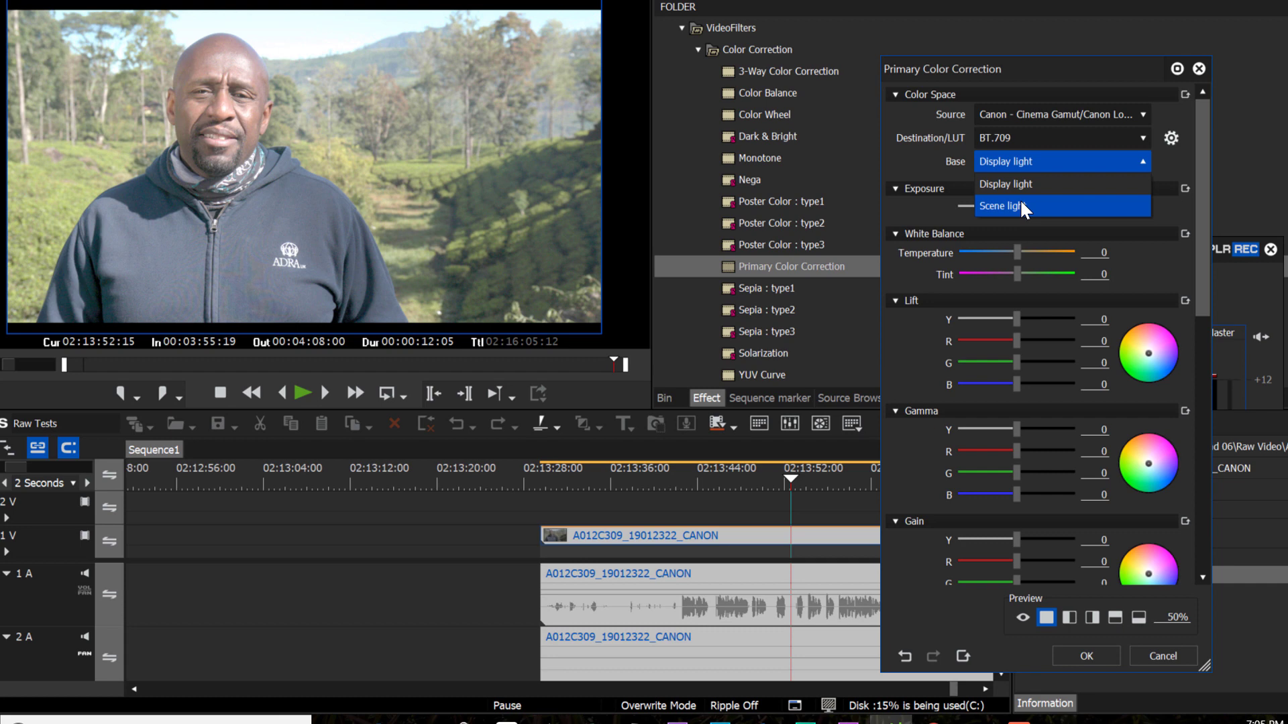
{"action": "left_click", "coordinate": [1019, 200]}
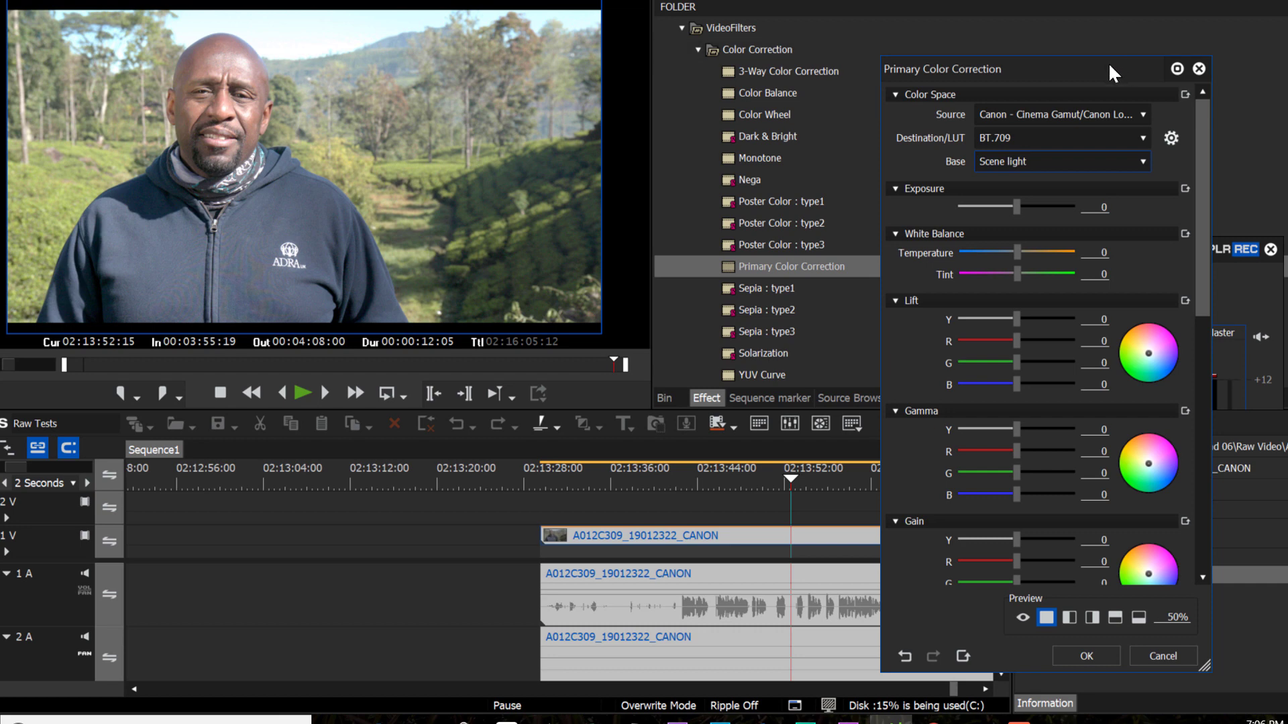
Move the Primary Color Correction dialog to the top right, off the timeline.
{"action": "left_click_drag", "start_coordinate": [1108, 62], "coordinate": [1087, 99]}
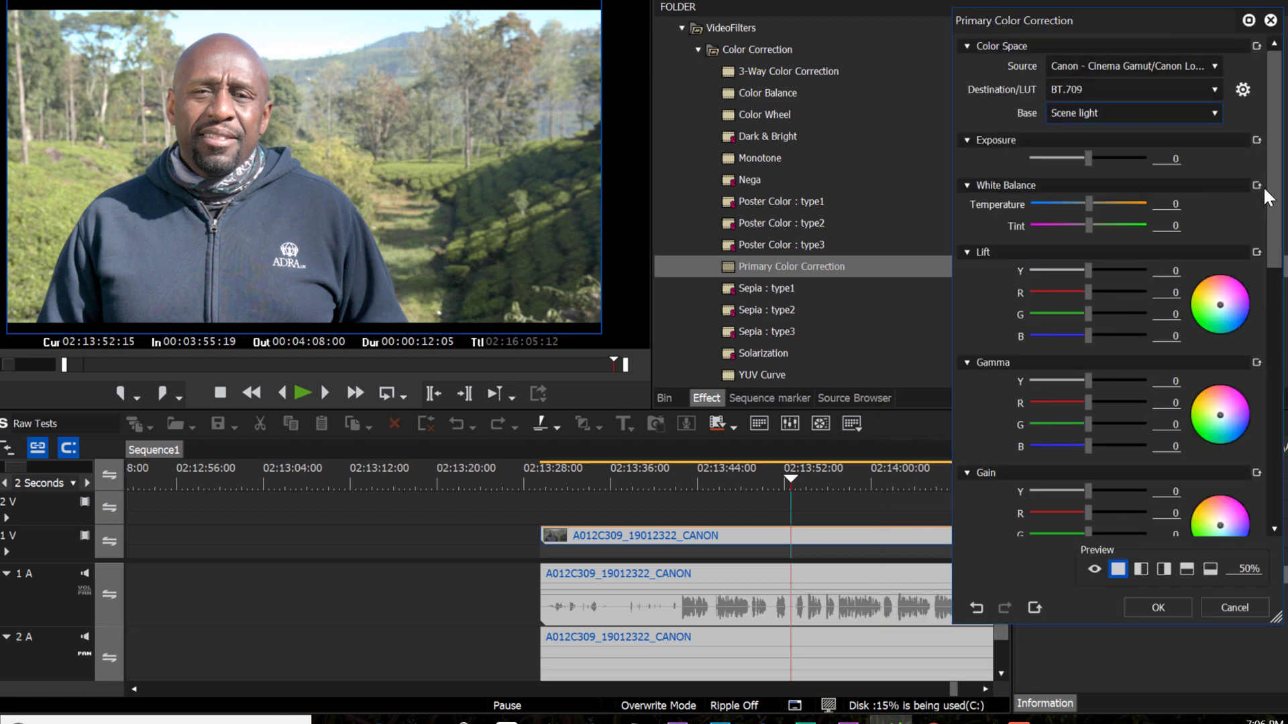
{"action": "scroll", "coordinate": [1133, 336], "scroll_direction": "down", "scroll_amount": 6}
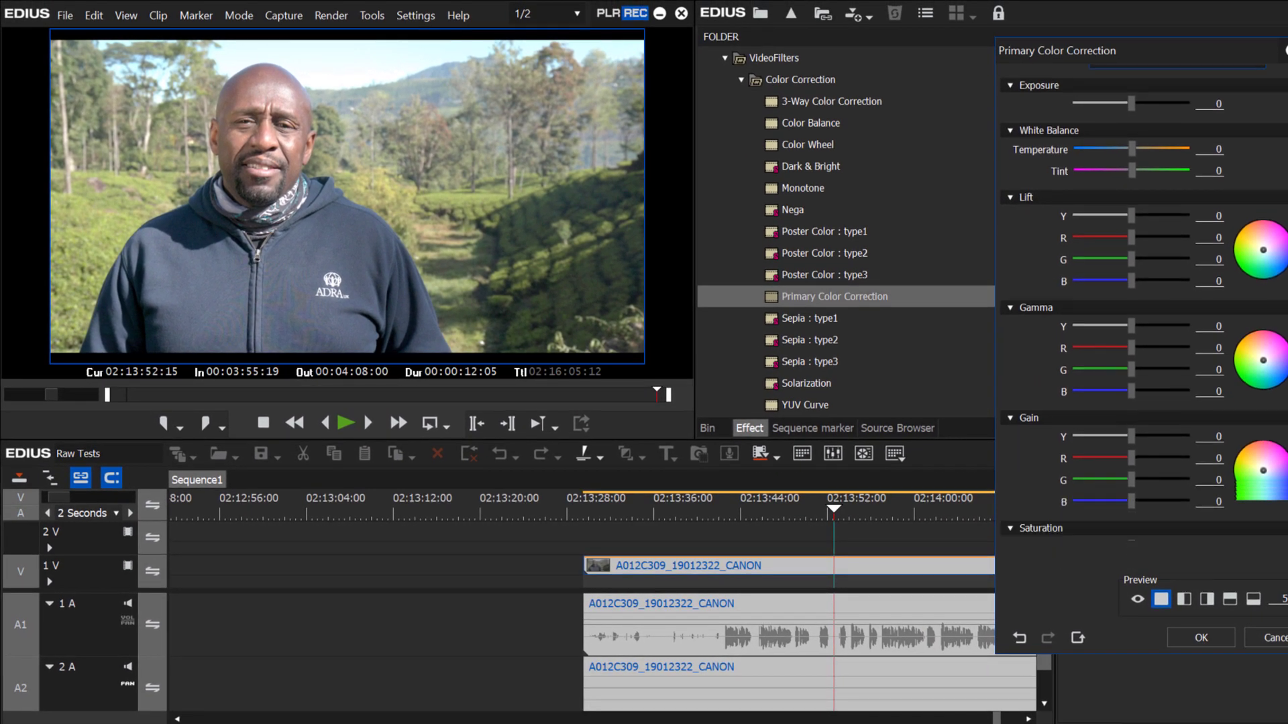
{"action": "scroll", "coordinate": [1140, 301], "scroll_direction": "up", "scroll_amount": 7}
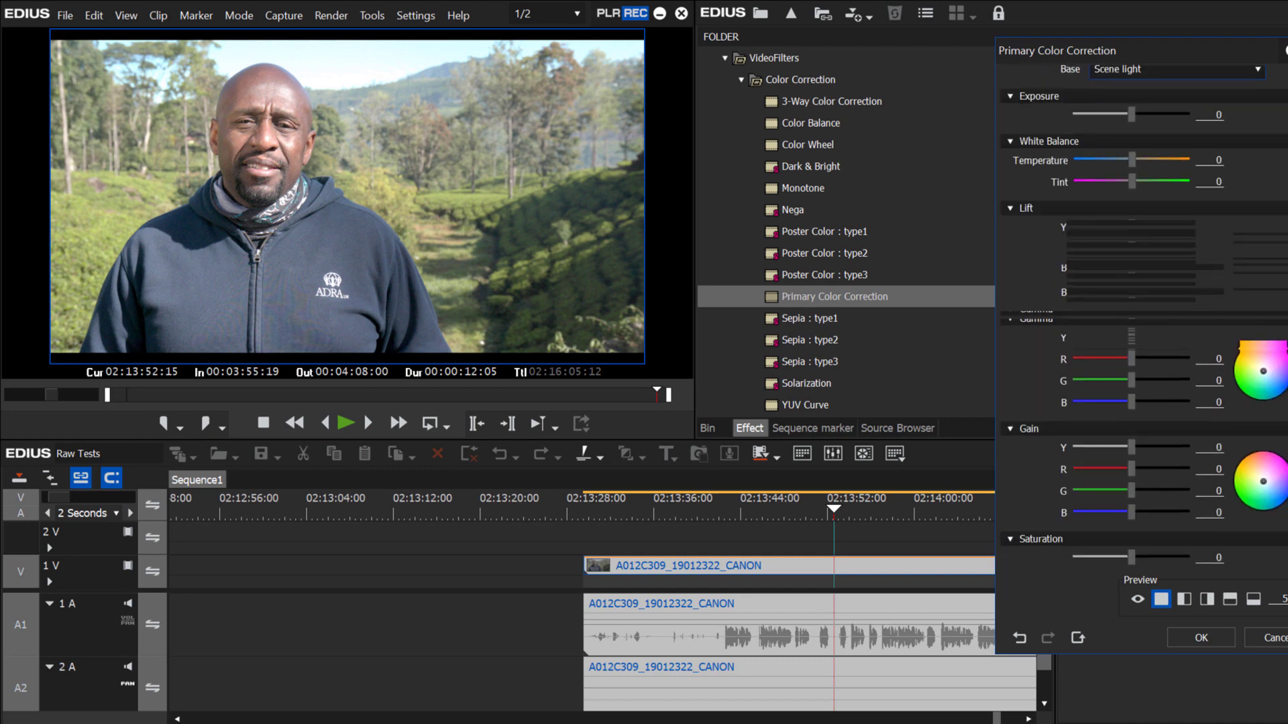
Show the BT.709 waveform Videoscope from the View menu and position it slightly higher.
{"action": "left_click", "coordinate": [126, 15]}
{"action": "mouse_move", "coordinate": [159, 15]}
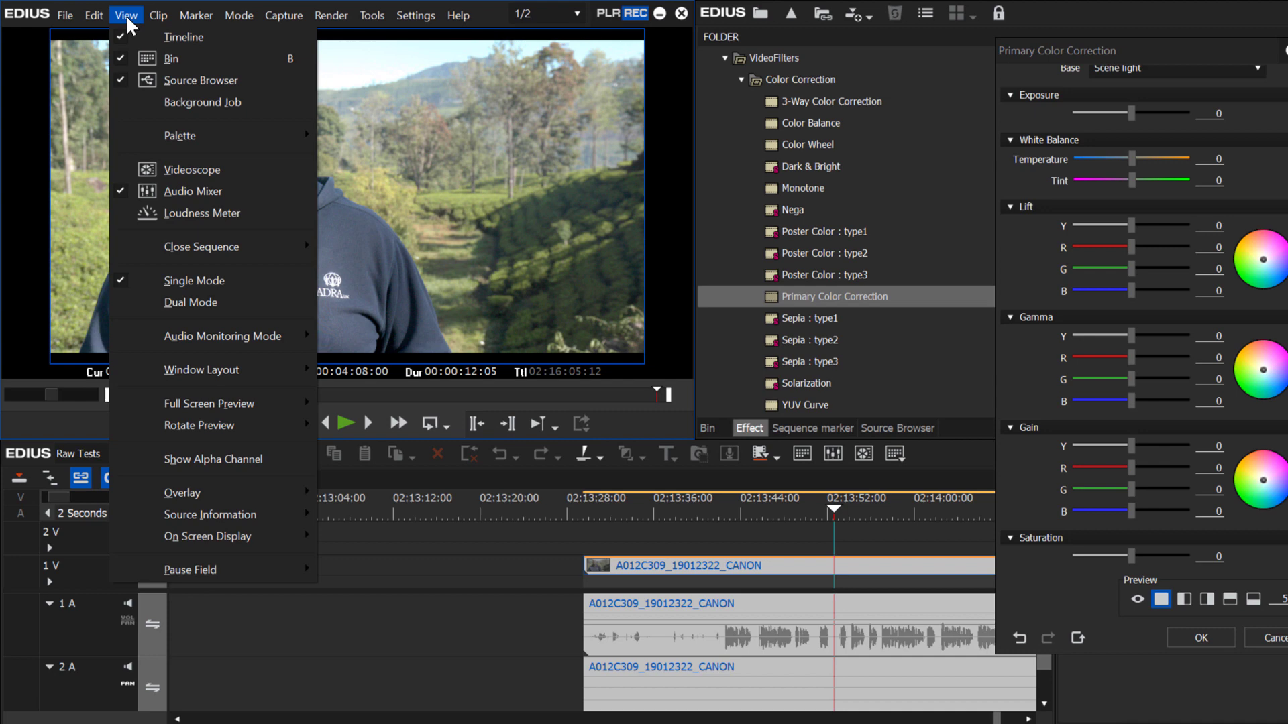
{"action": "left_click", "coordinate": [167, 171]}
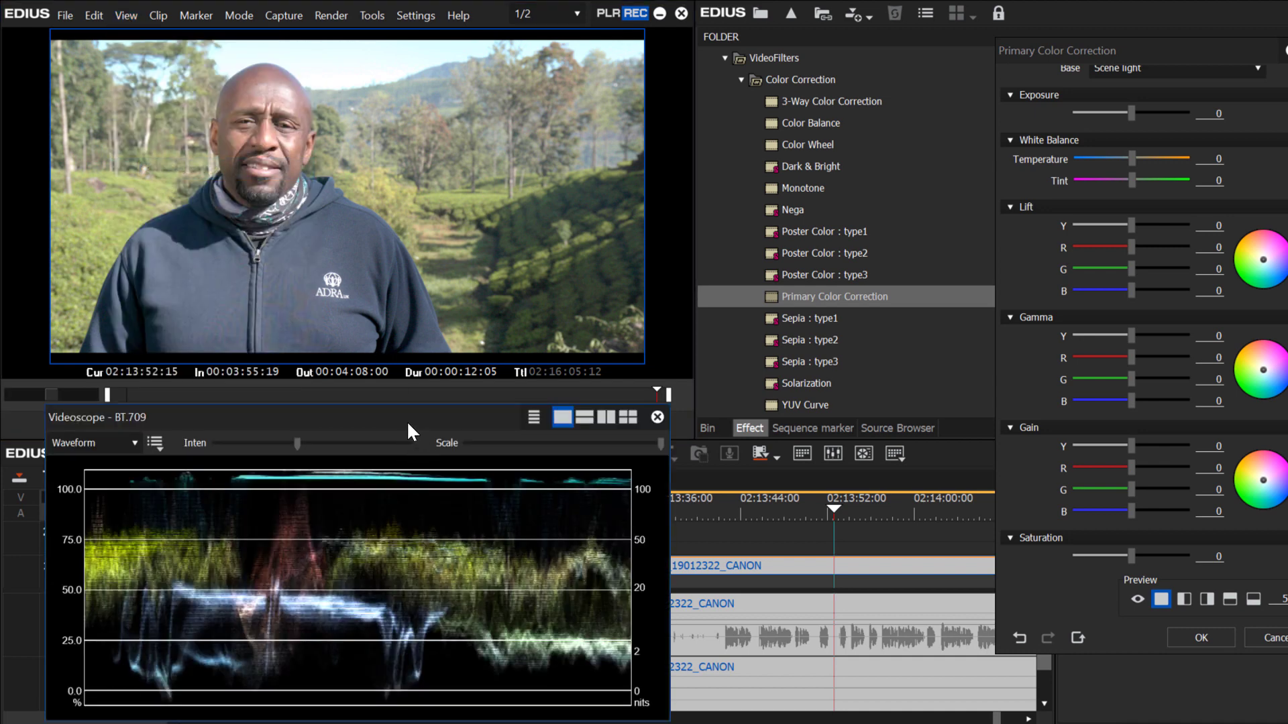
{"action": "left_click_drag", "start_coordinate": [407, 421], "coordinate": [406, 407]}
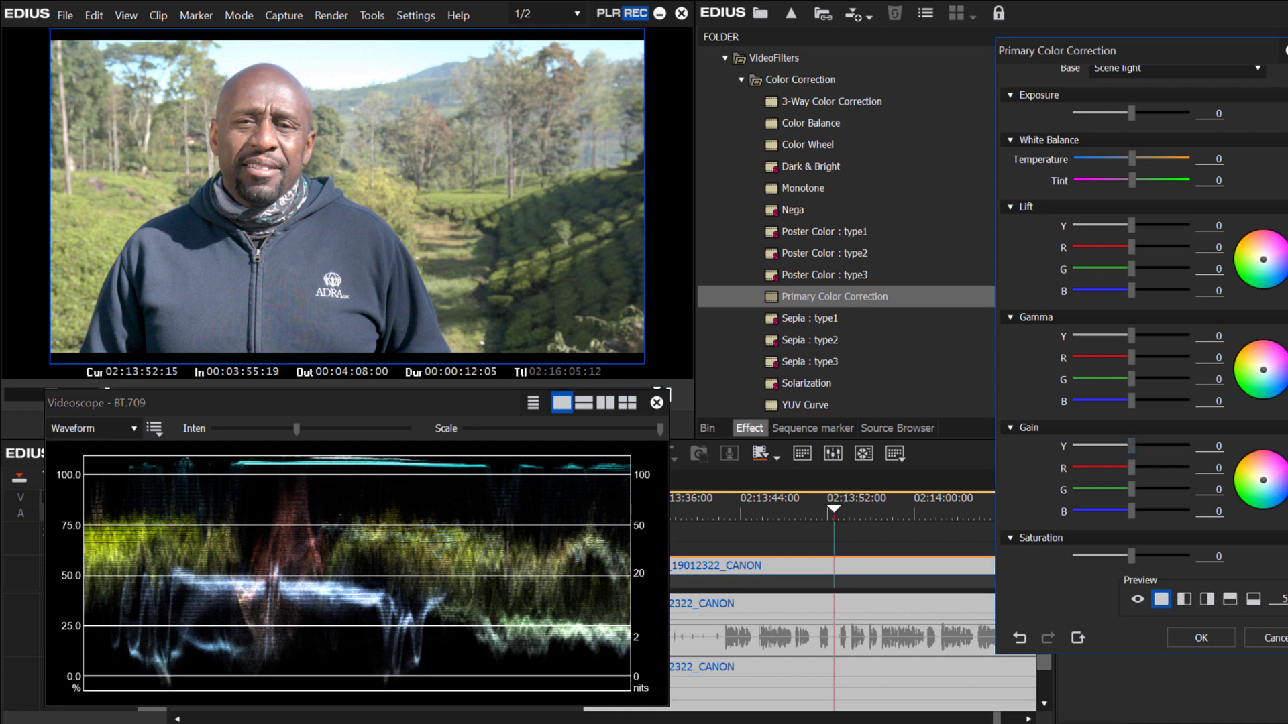
Lower Gain to -22, widen the panel, and pull Lift down to about -8 (R -9).
{"action": "left_click_drag", "start_coordinate": [1132, 446], "coordinate": [1117, 445]}
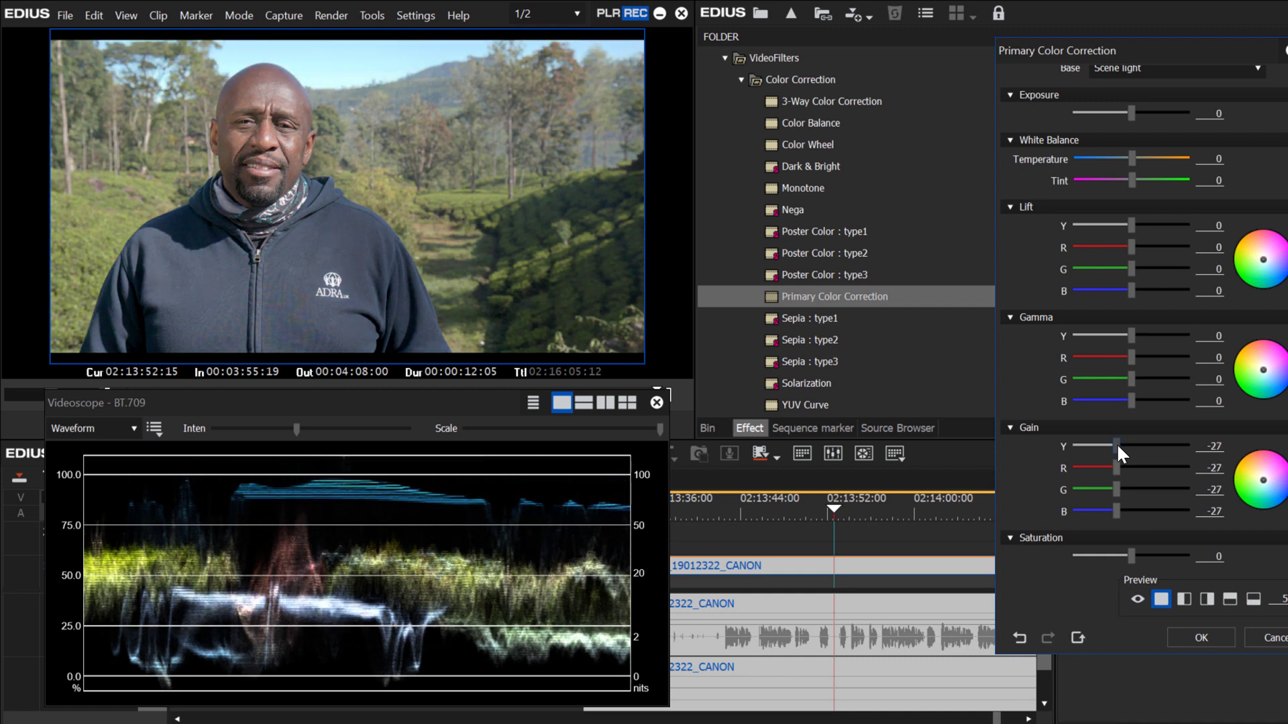
{"action": "left_click_drag", "start_coordinate": [1118, 446], "coordinate": [1120, 448]}
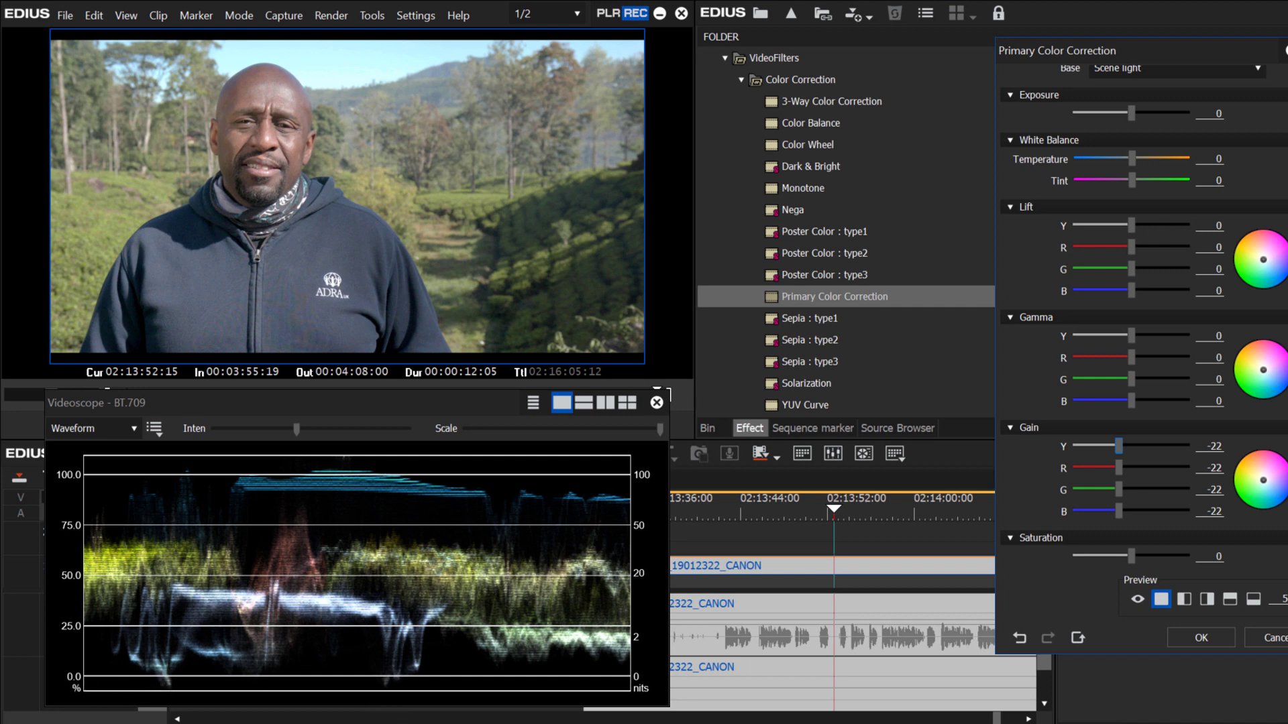
{"action": "left_click_drag", "start_coordinate": [1132, 247], "coordinate": [1130, 227]}
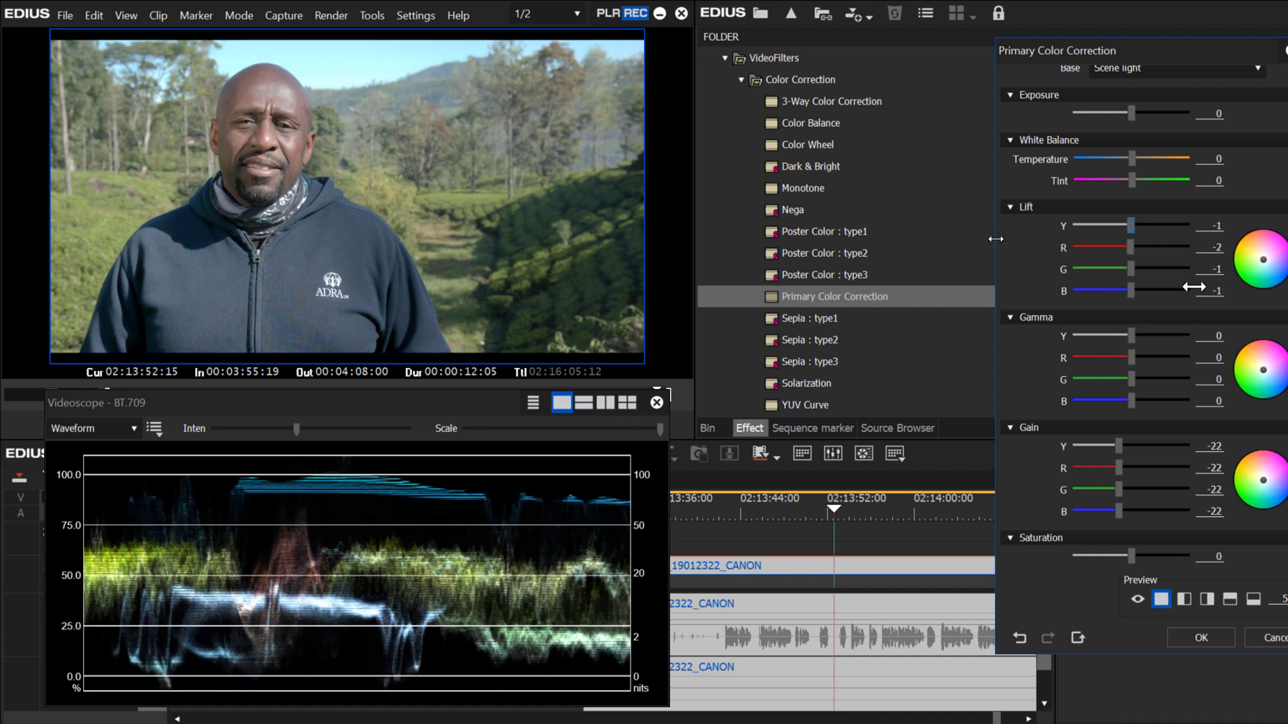
{"action": "left_click_drag", "start_coordinate": [996, 240], "coordinate": [816, 248]}
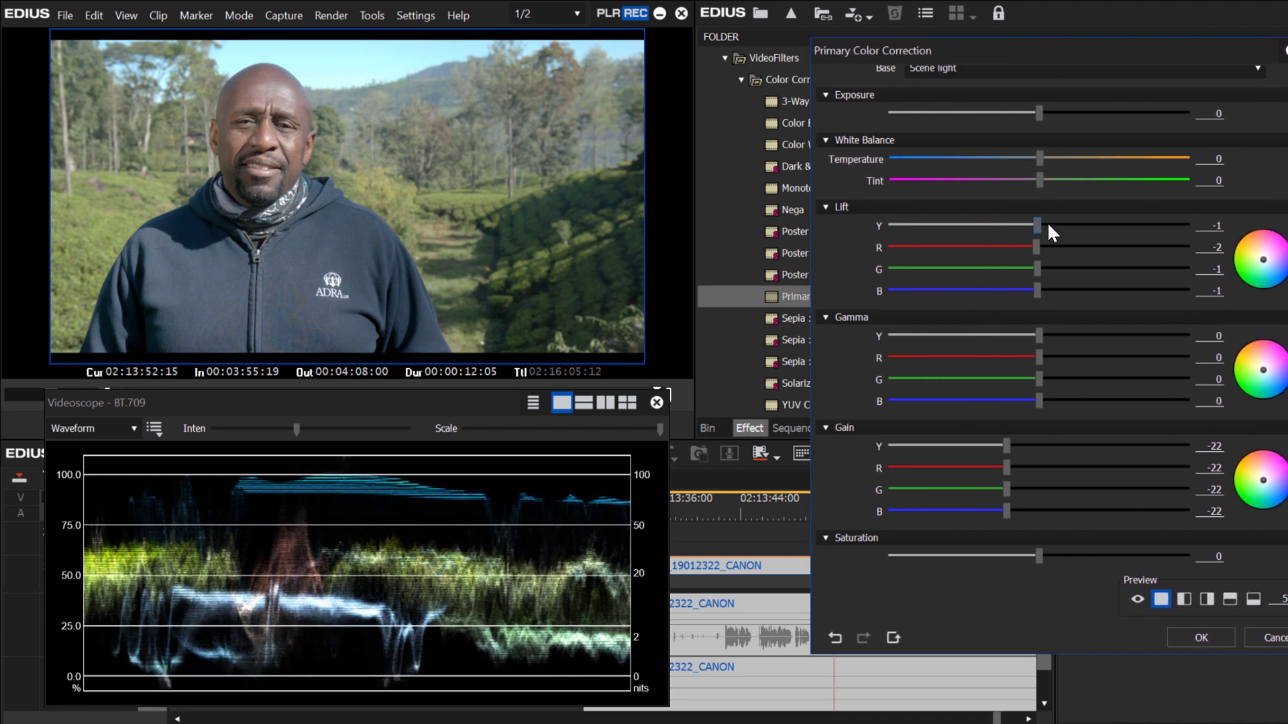
{"action": "left_click_drag", "start_coordinate": [1037, 223], "coordinate": [1027, 223]}
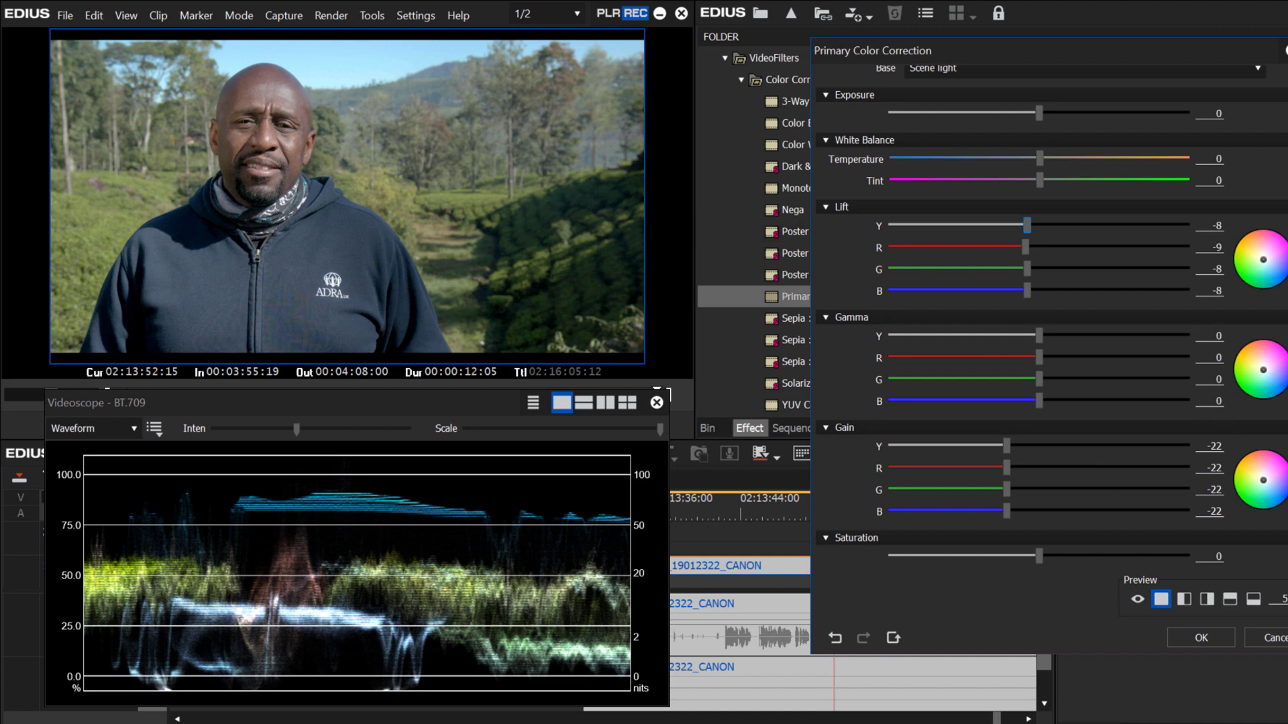
Drag the lower Y-curve point down for deeper shadows and the middle point up for brighter midtones.
{"action": "scroll", "coordinate": [1181, 446], "scroll_direction": "down", "scroll_amount": 6}
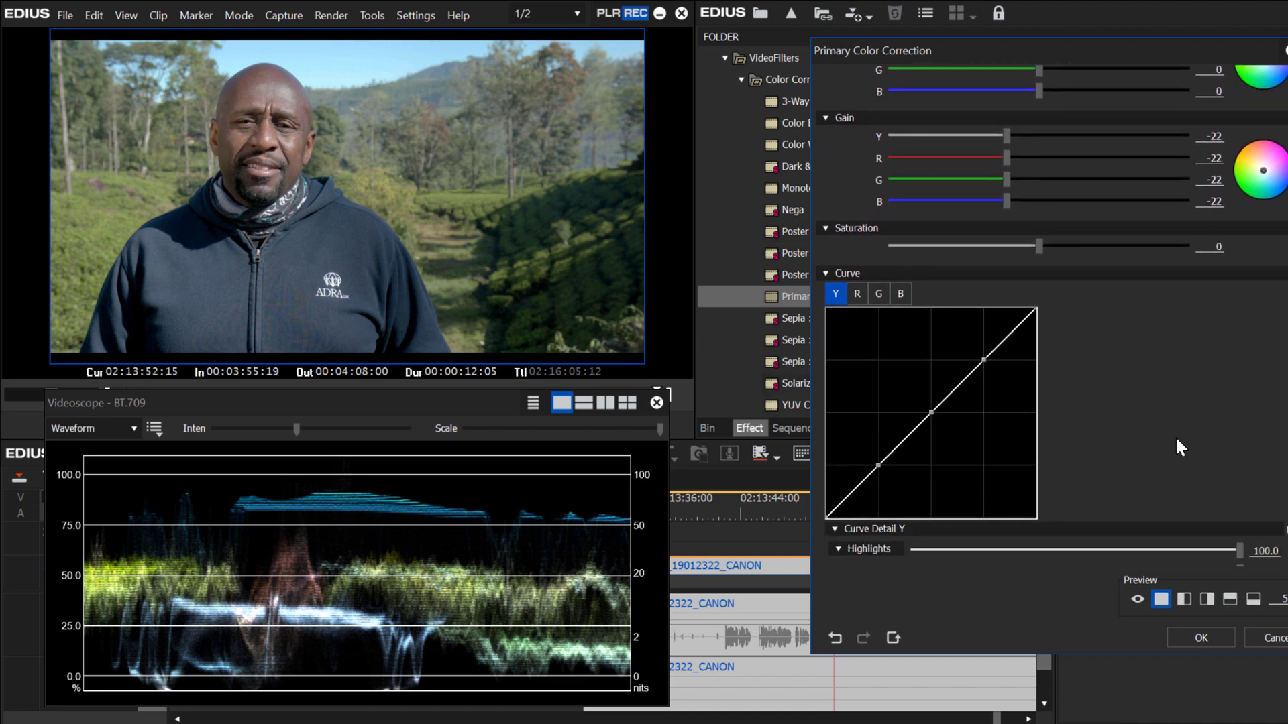
{"action": "left_click_drag", "start_coordinate": [878, 464], "coordinate": [871, 477]}
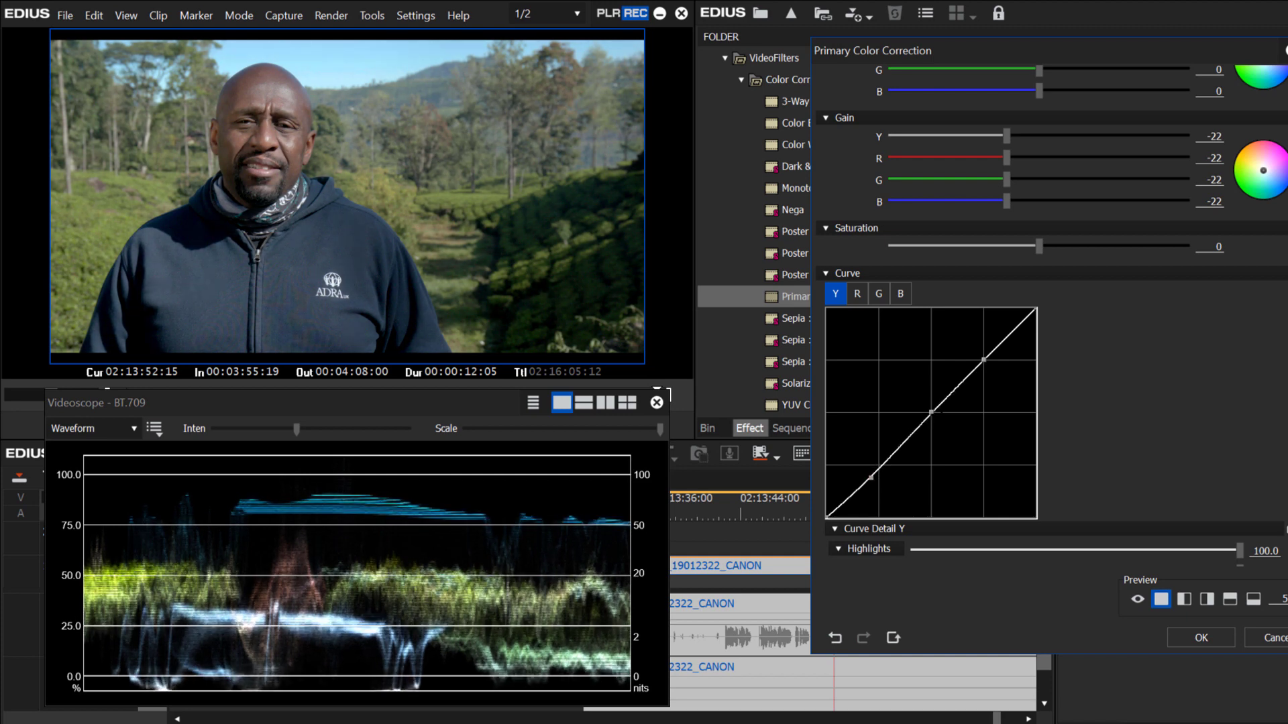
{"action": "left_click", "coordinate": [931, 412]}
{"action": "left_click_drag", "start_coordinate": [931, 412], "coordinate": [925, 407]}
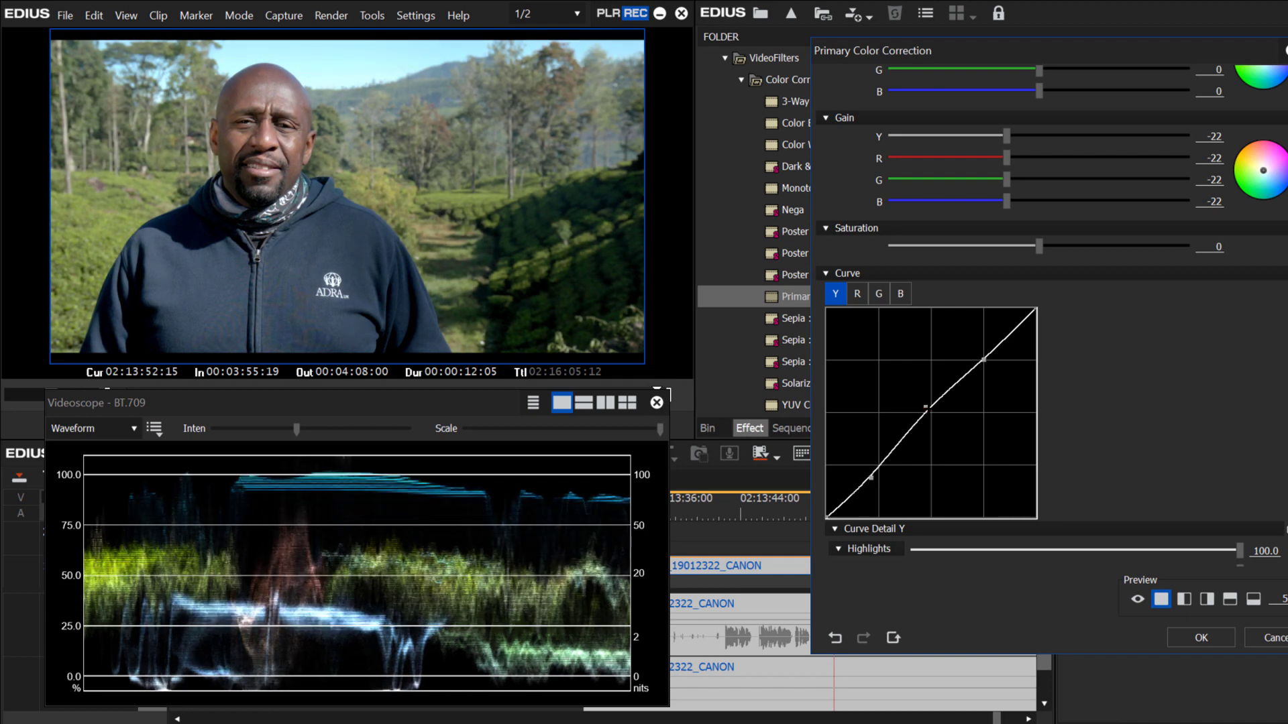
Switch the Videoscope display from Y (Color) to an RGB parade.
{"action": "scroll", "coordinate": [1007, 446], "scroll_direction": "up", "scroll_amount": 4}
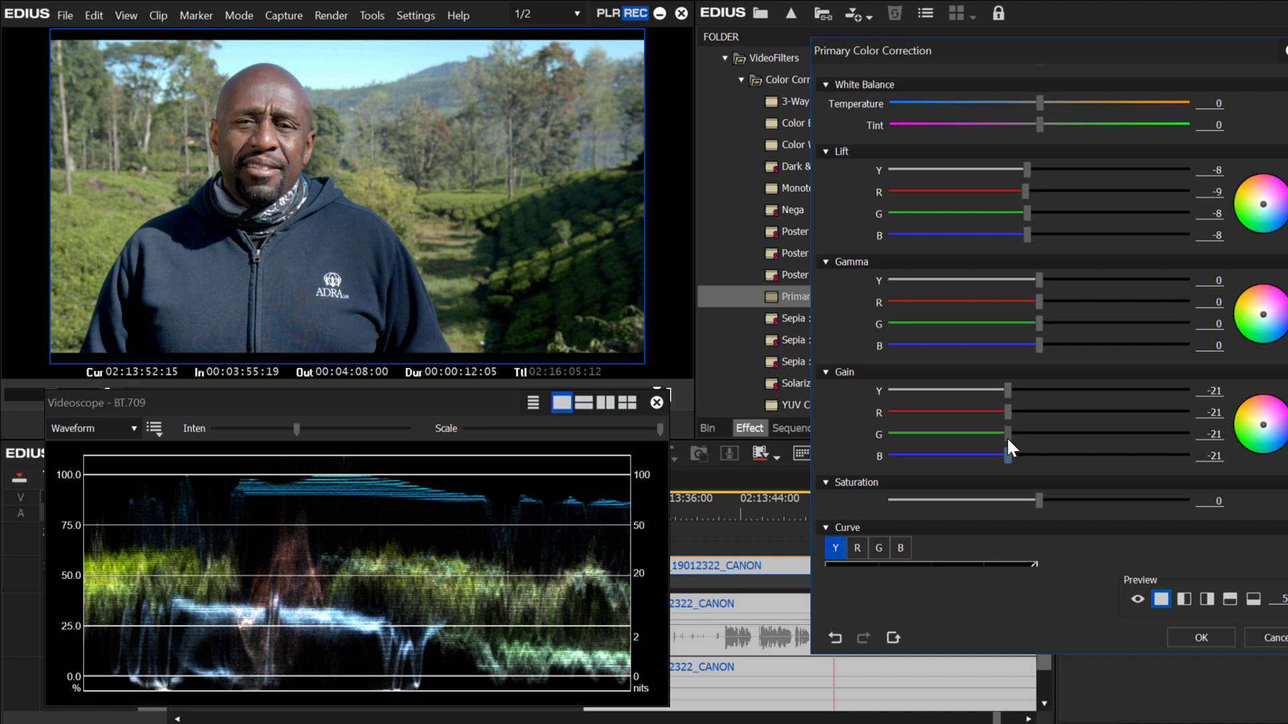
{"action": "left_click", "coordinate": [155, 432]}
{"action": "left_click", "coordinate": [167, 517]}
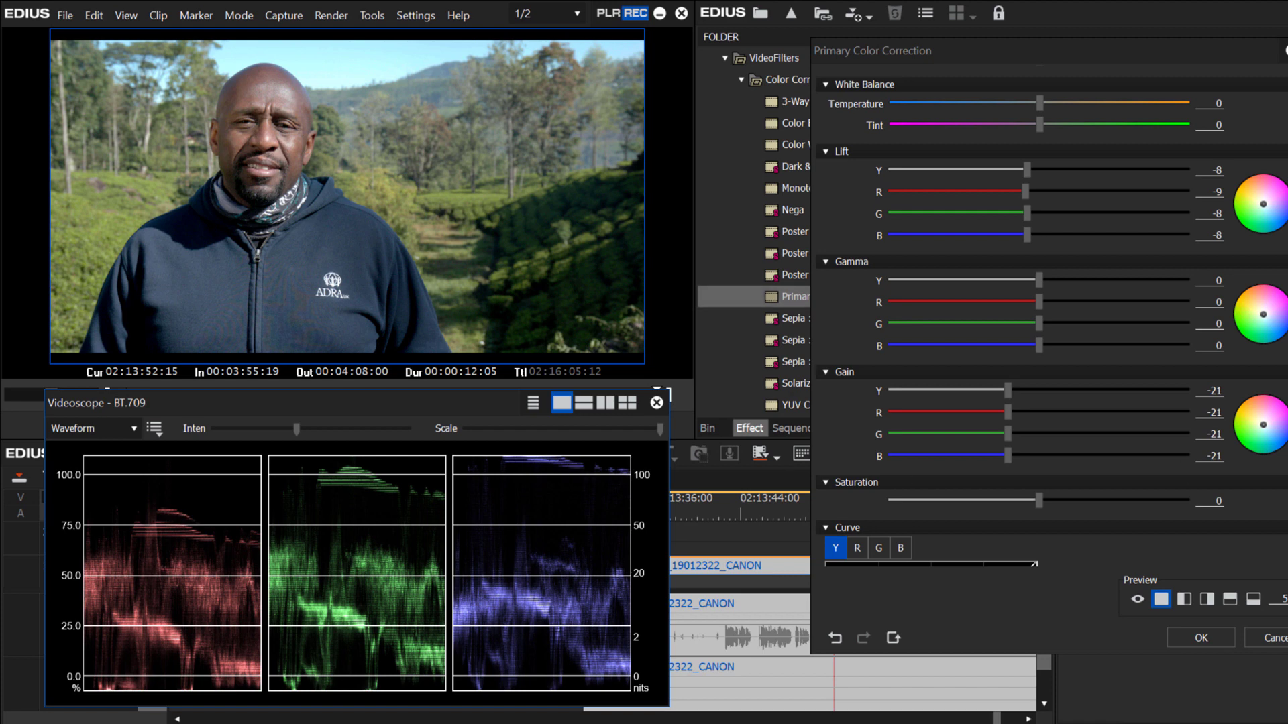
Set White Balance Temperature to 18 and Tint to -4, then confirm the colour correction.
{"action": "scroll", "coordinate": [1091, 227], "scroll_direction": "up", "scroll_amount": 3}
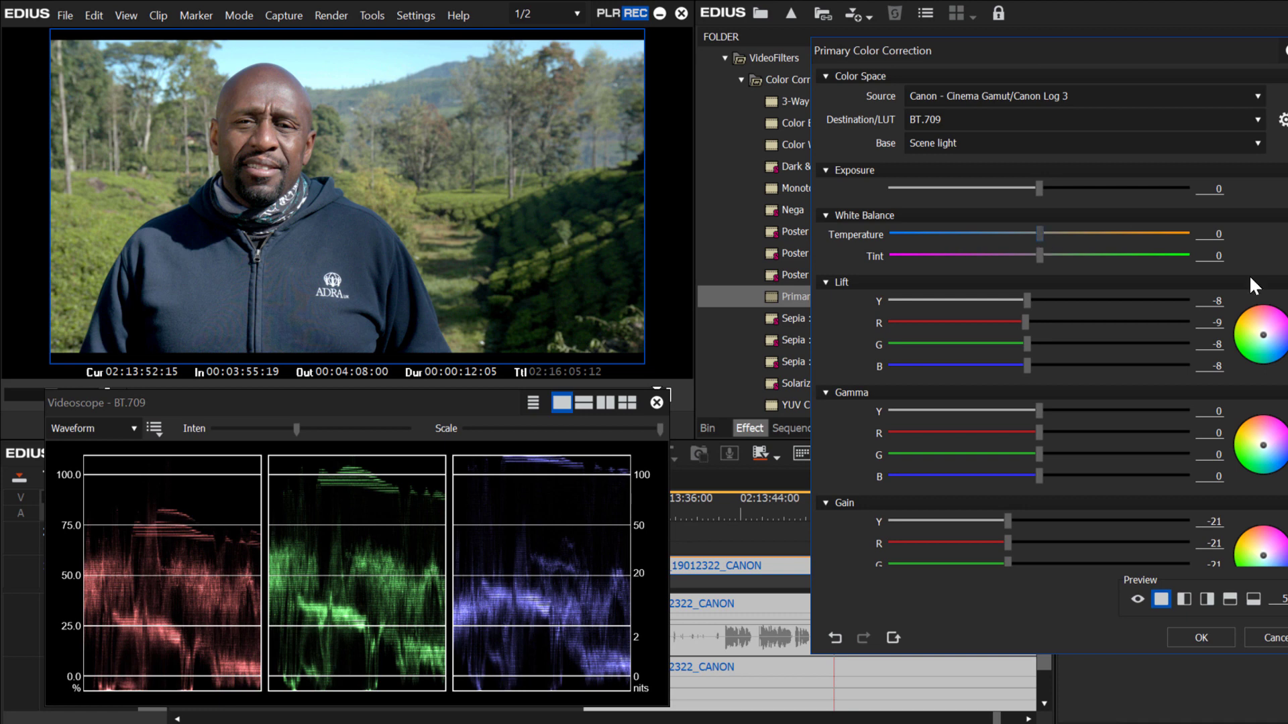
{"action": "left_click_drag", "start_coordinate": [1040, 233], "coordinate": [1066, 232]}
{"action": "key", "text": "Left"}
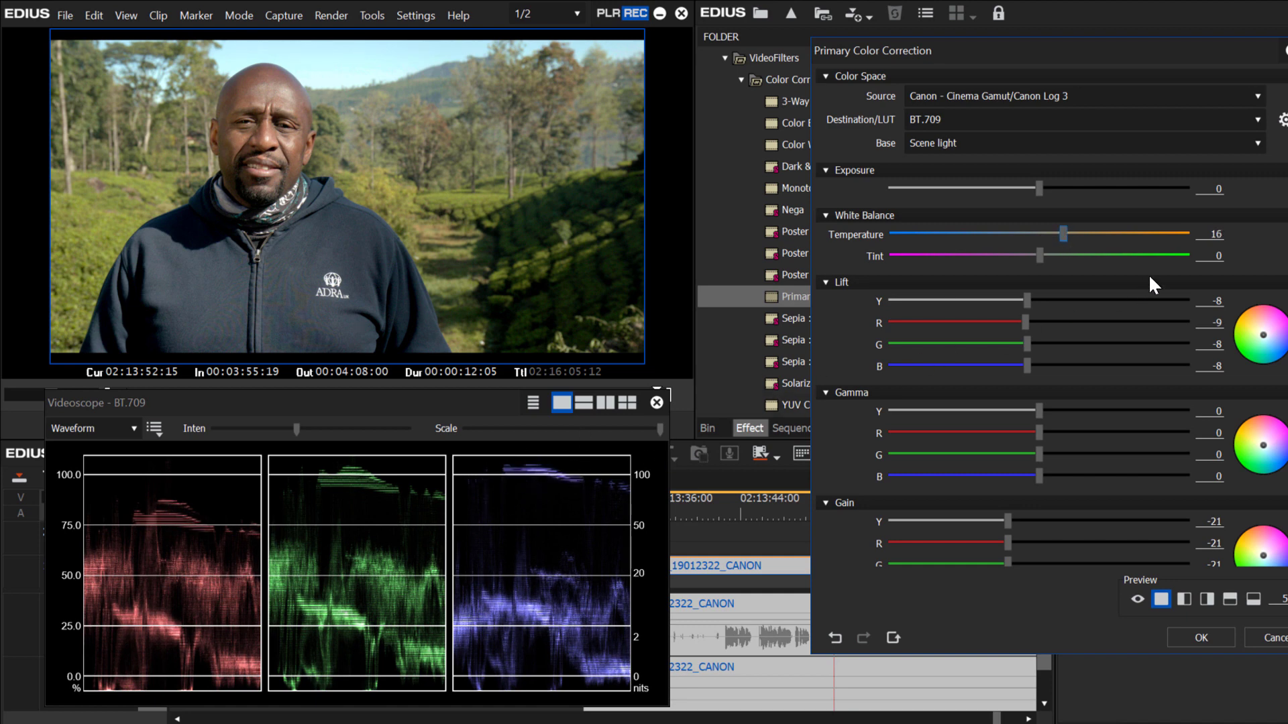
{"action": "left_click_drag", "start_coordinate": [1065, 231], "coordinate": [1037, 265]}
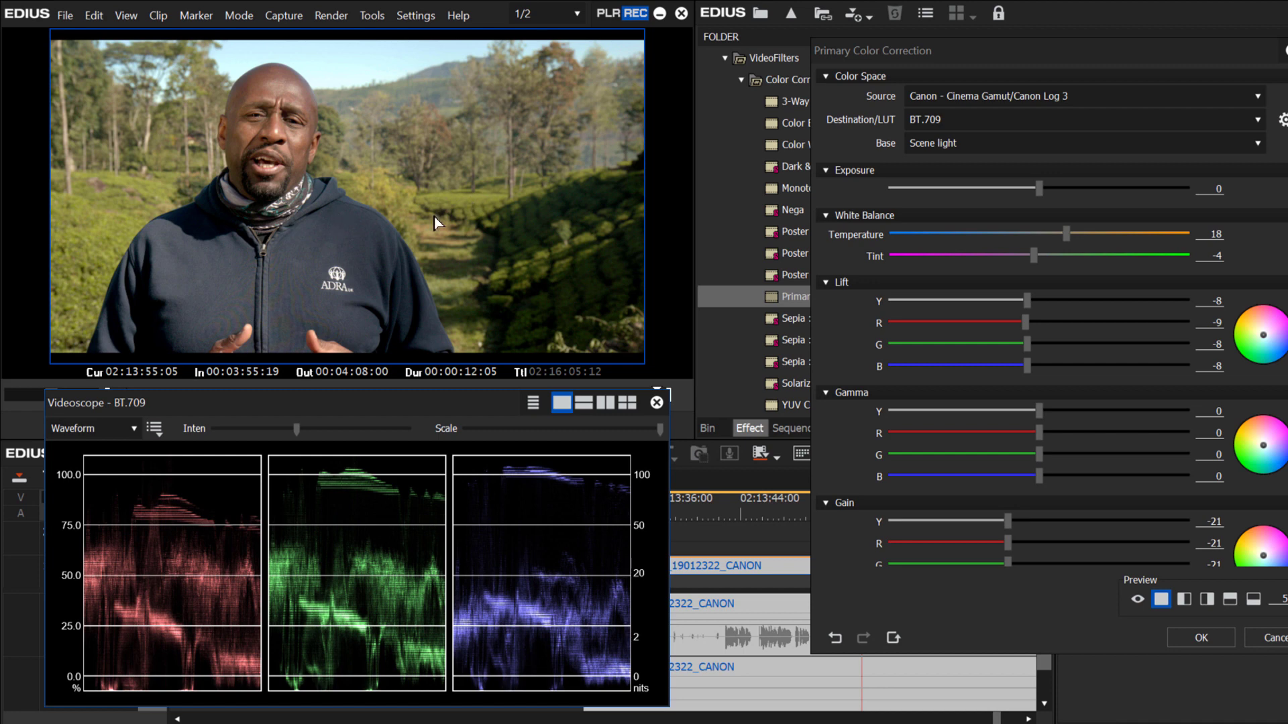
{"action": "left_click", "coordinate": [1201, 637]}
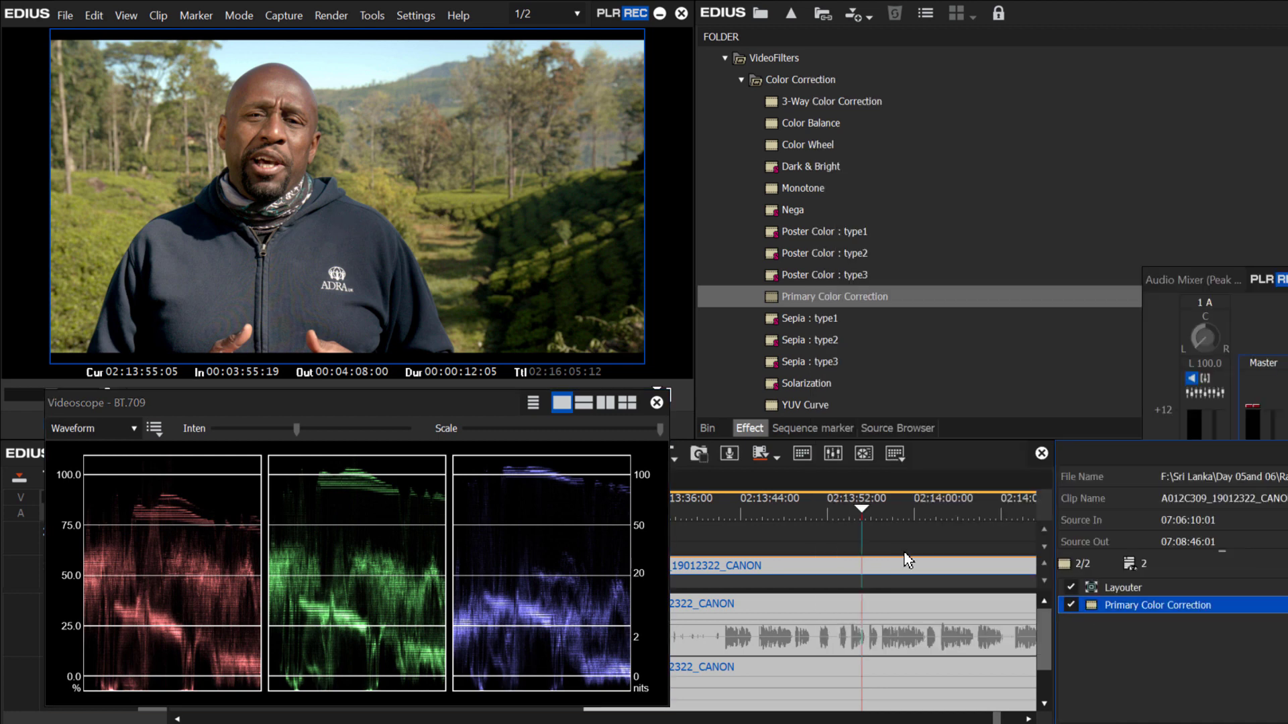
Drop the Sharpness filter onto the clip beneath Primary Color Correction and raise Sharp to 28.
{"action": "left_click", "coordinate": [834, 297]}
{"action": "scroll", "coordinate": [834, 297], "scroll_direction": "down", "scroll_amount": 5}
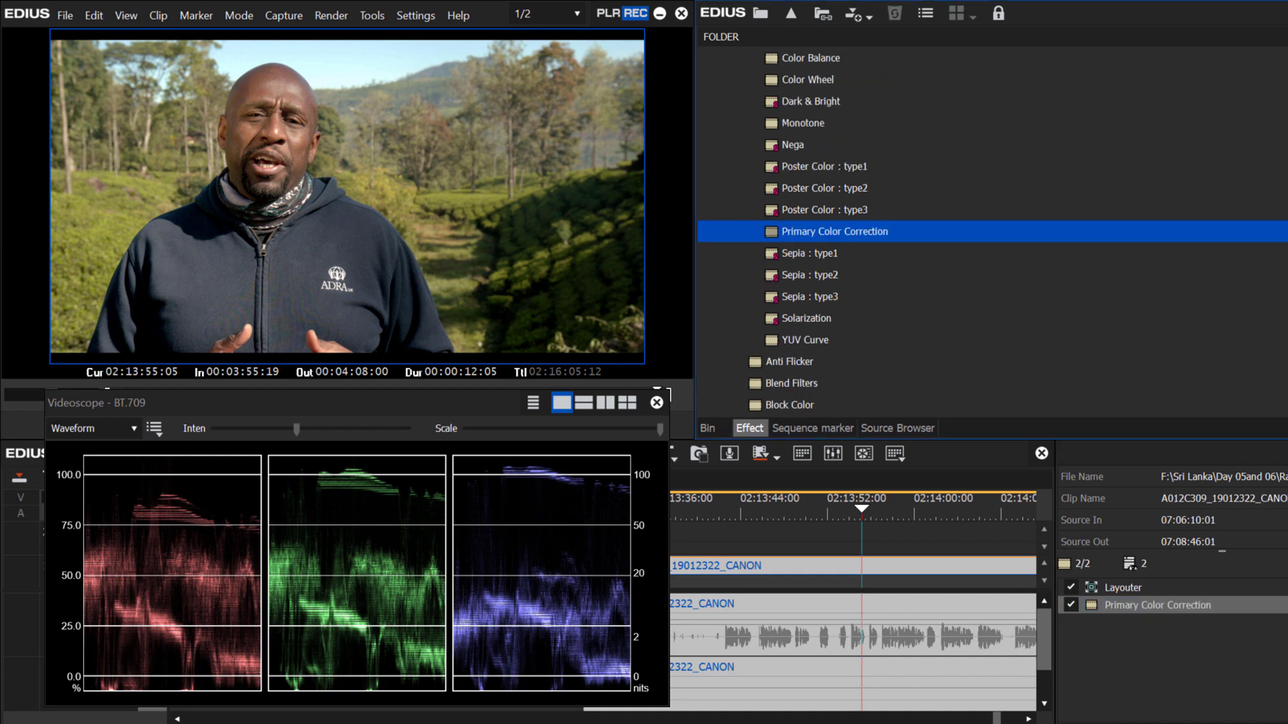
{"action": "scroll", "coordinate": [791, 231], "scroll_direction": "down", "scroll_amount": 4}
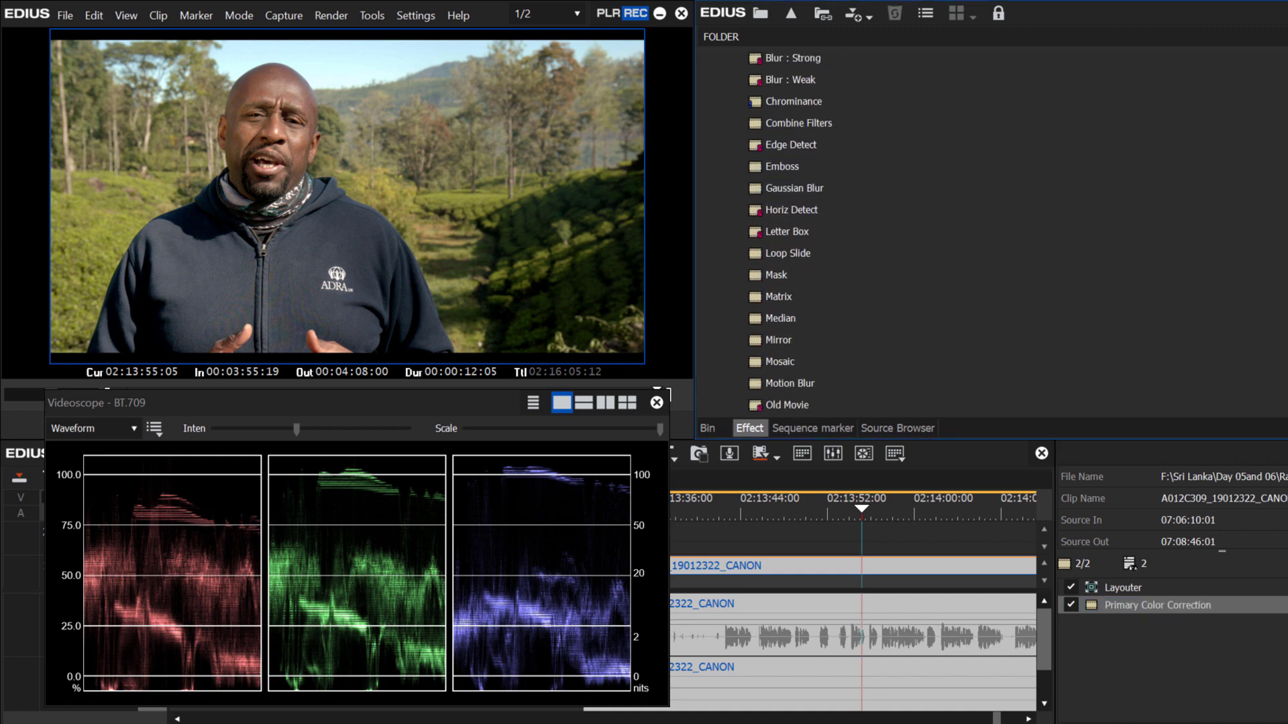
{"action": "scroll", "coordinate": [805, 232], "scroll_direction": "down", "scroll_amount": 5}
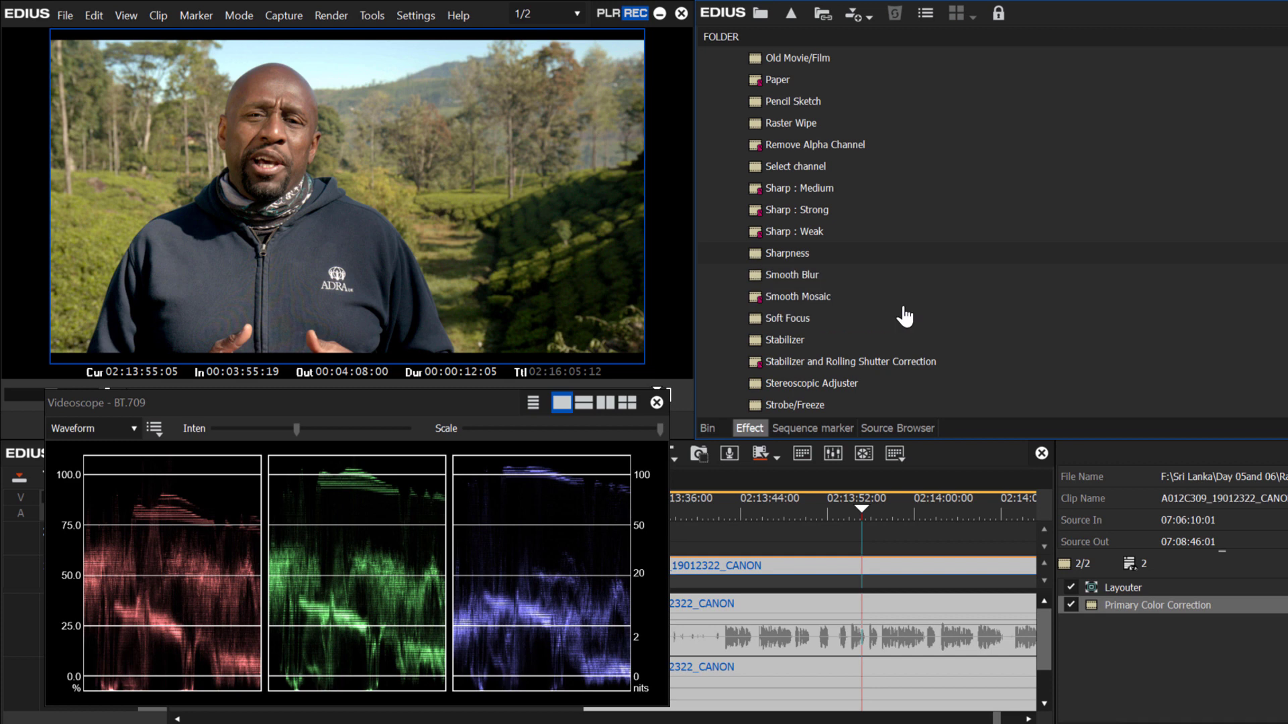
{"action": "left_click_drag", "start_coordinate": [756, 255], "coordinate": [793, 577]}
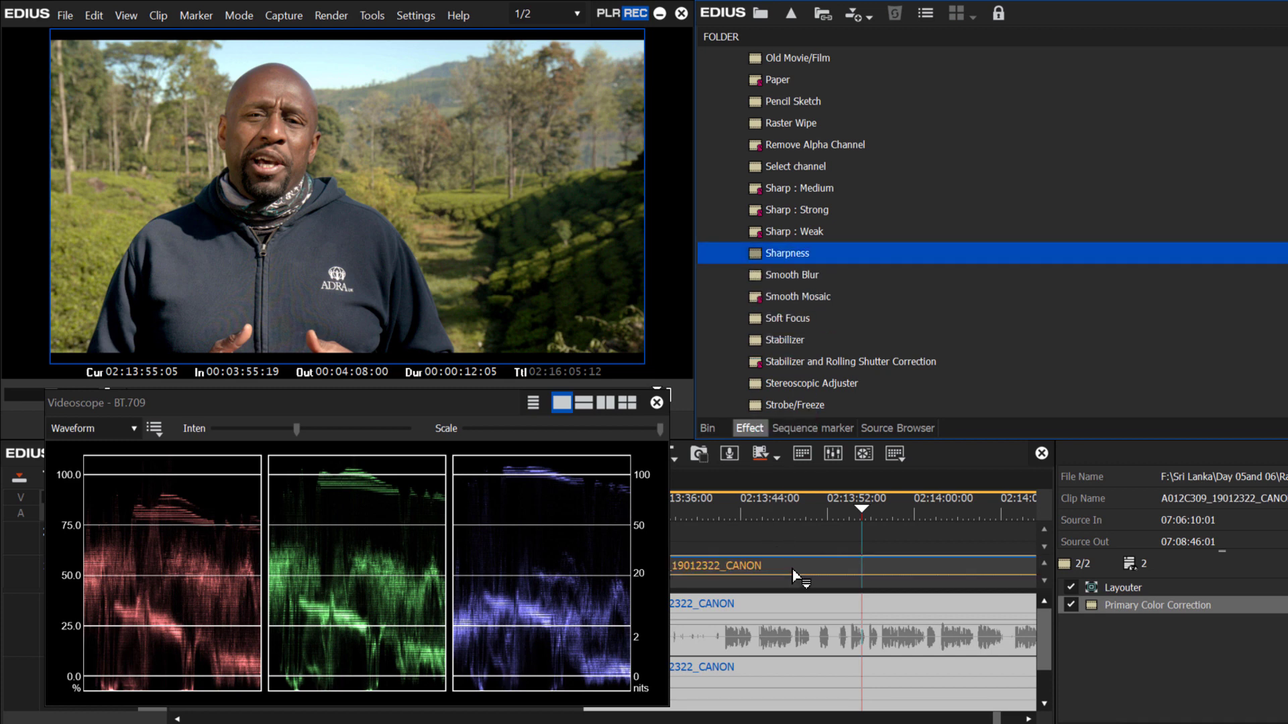
{"action": "double_click", "coordinate": [1101, 621]}
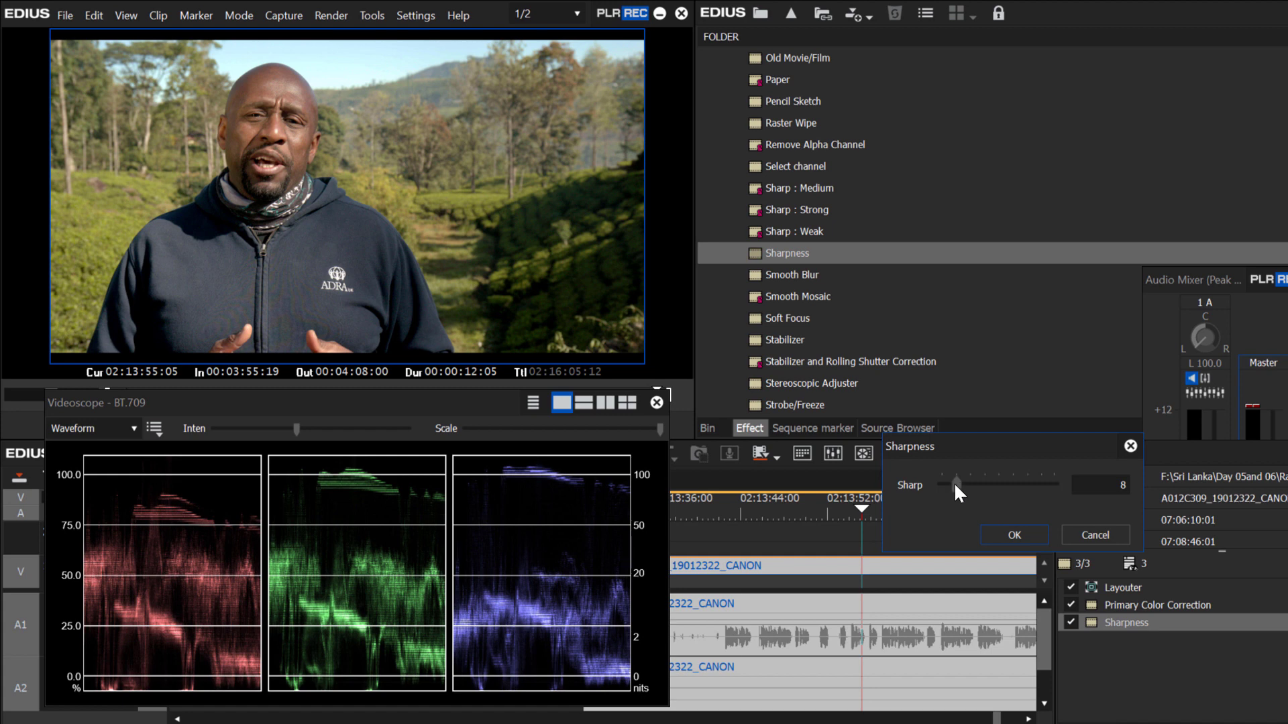
{"action": "left_click_drag", "start_coordinate": [956, 486], "coordinate": [990, 492]}
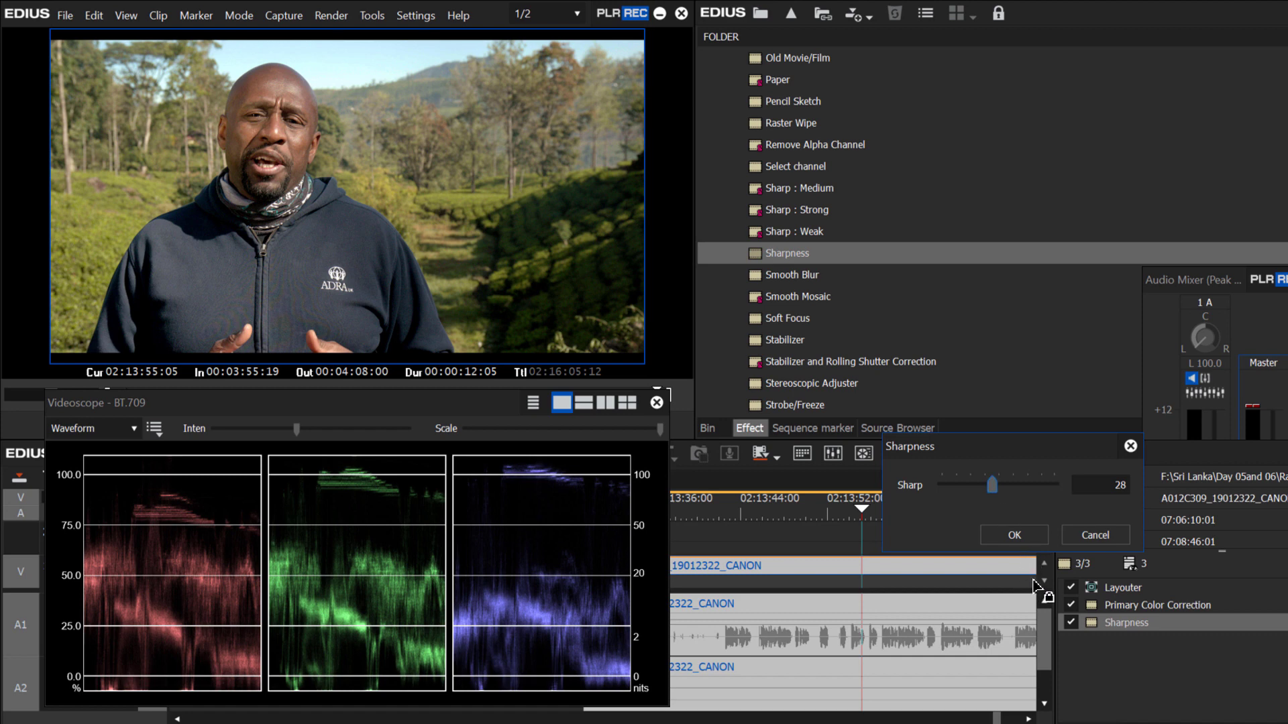
Confirm Sharpness, then save both filters together with Save as Current User Preset.
{"action": "left_click", "coordinate": [1015, 535]}
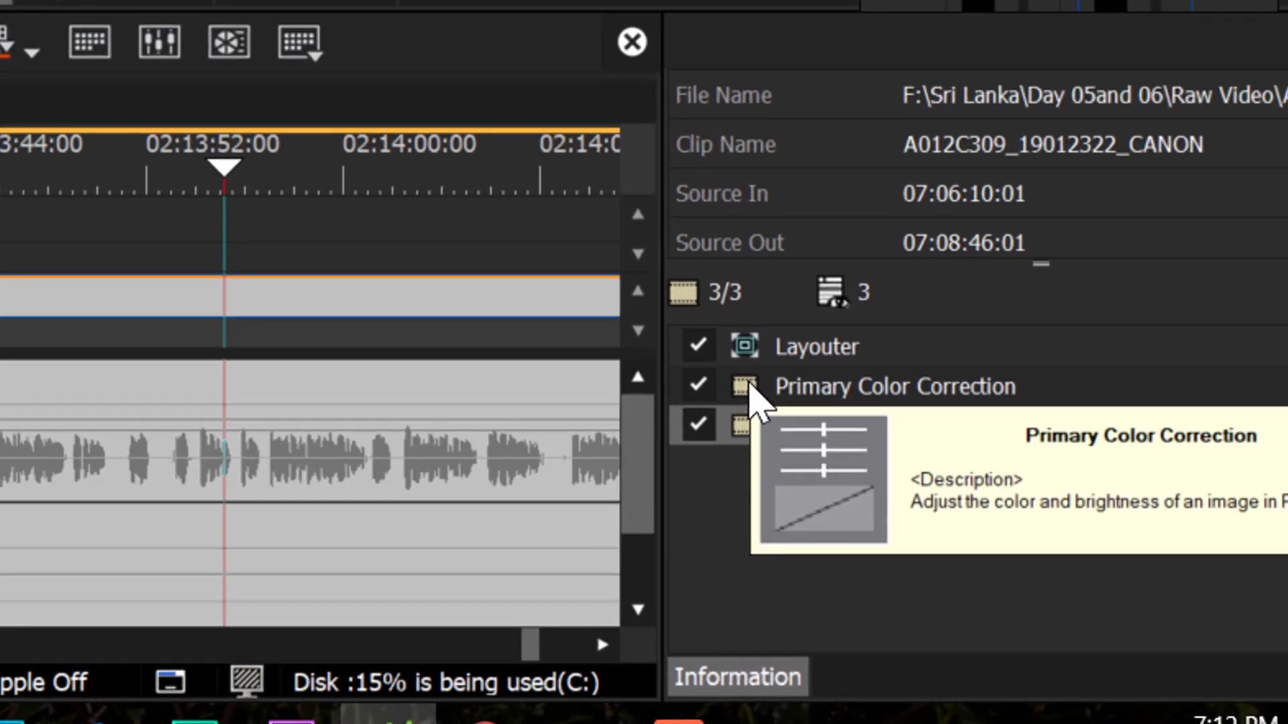
{"action": "left_click", "coordinate": [805, 425]}
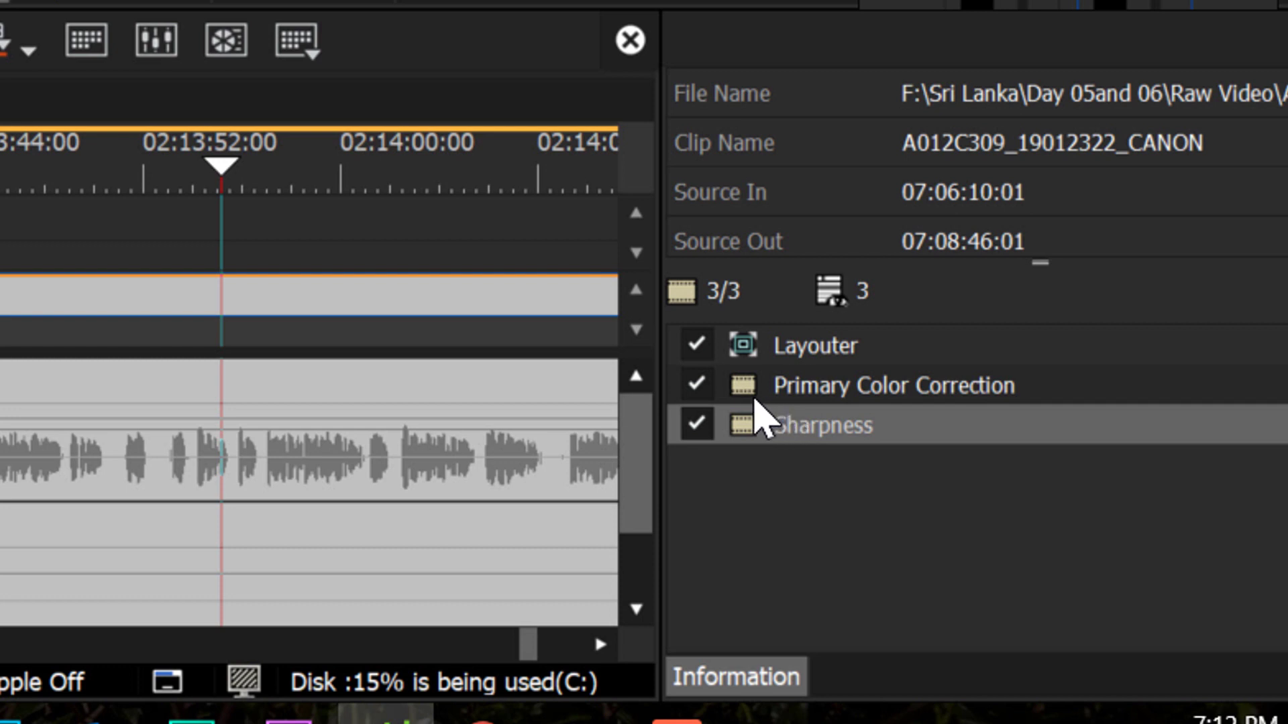
{"action": "left_click", "coordinate": [1247, 681]}
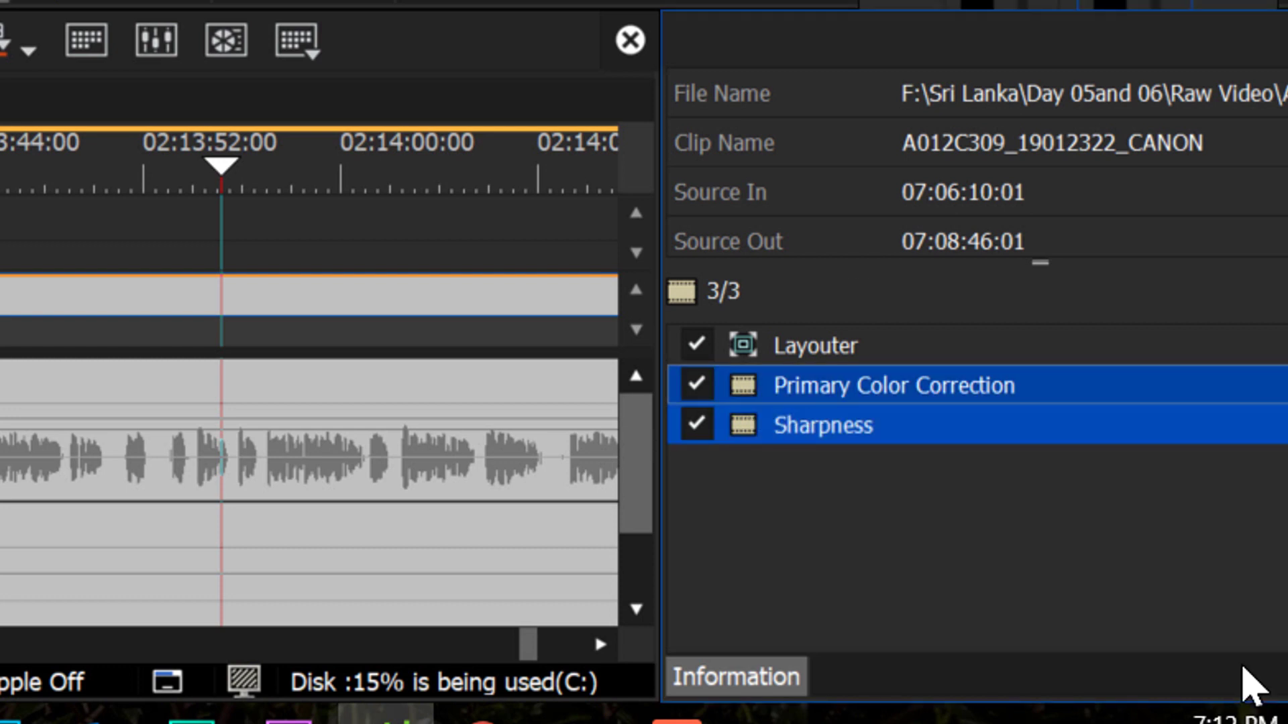
{"action": "right_click", "coordinate": [748, 392]}
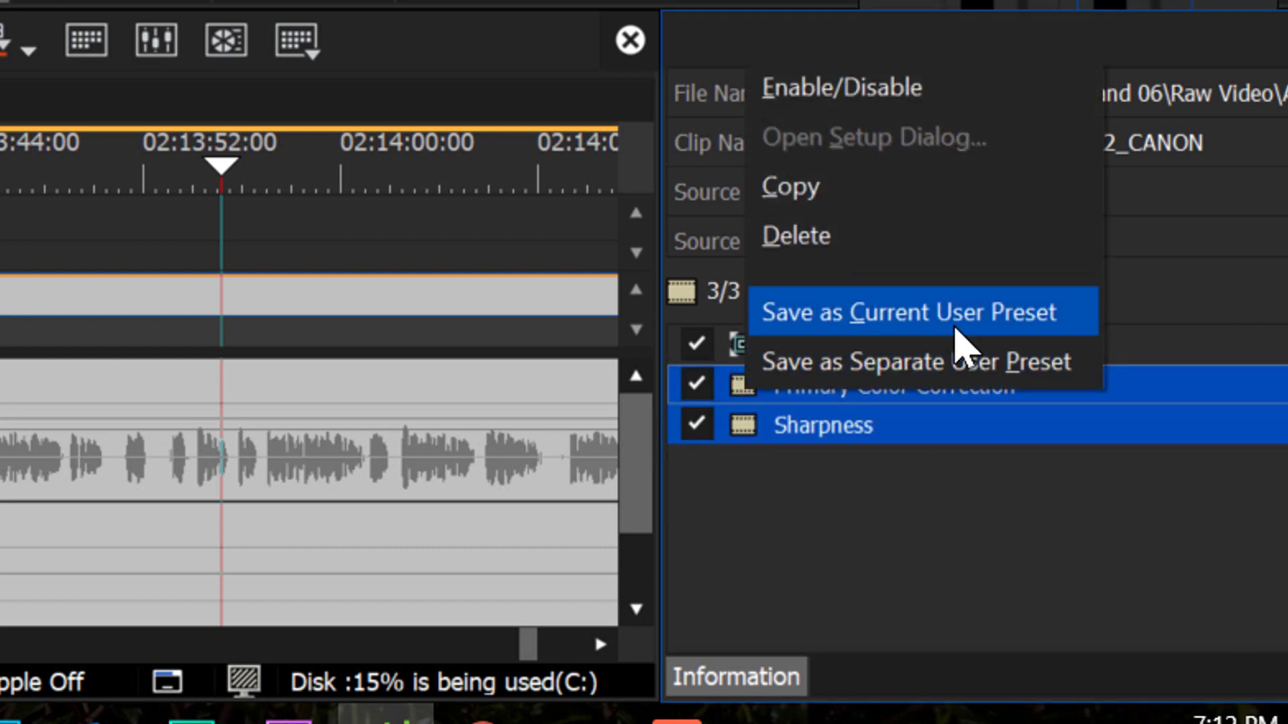
{"action": "left_click", "coordinate": [953, 313]}
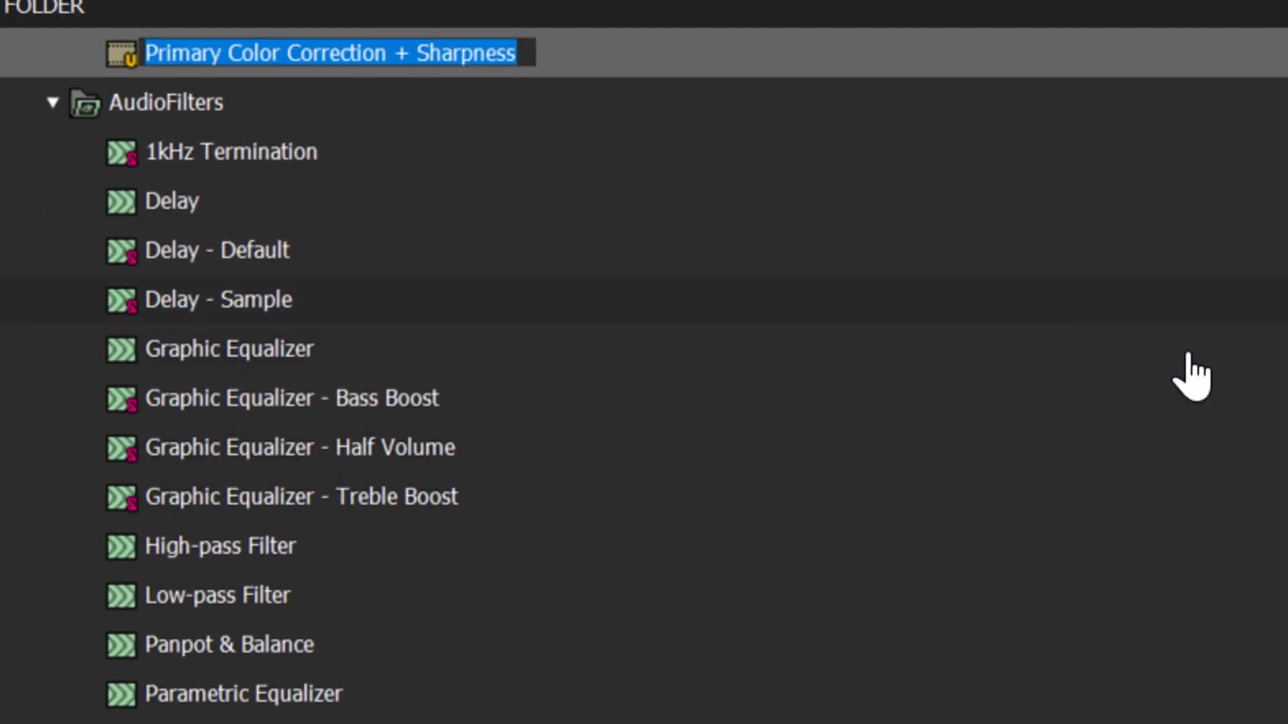
{"action": "key", "text": "Return"}
Find the new preset in the effects list and bring up its context menu.
{"action": "scroll", "coordinate": [643, 362], "scroll_direction": "up", "scroll_amount": 5}
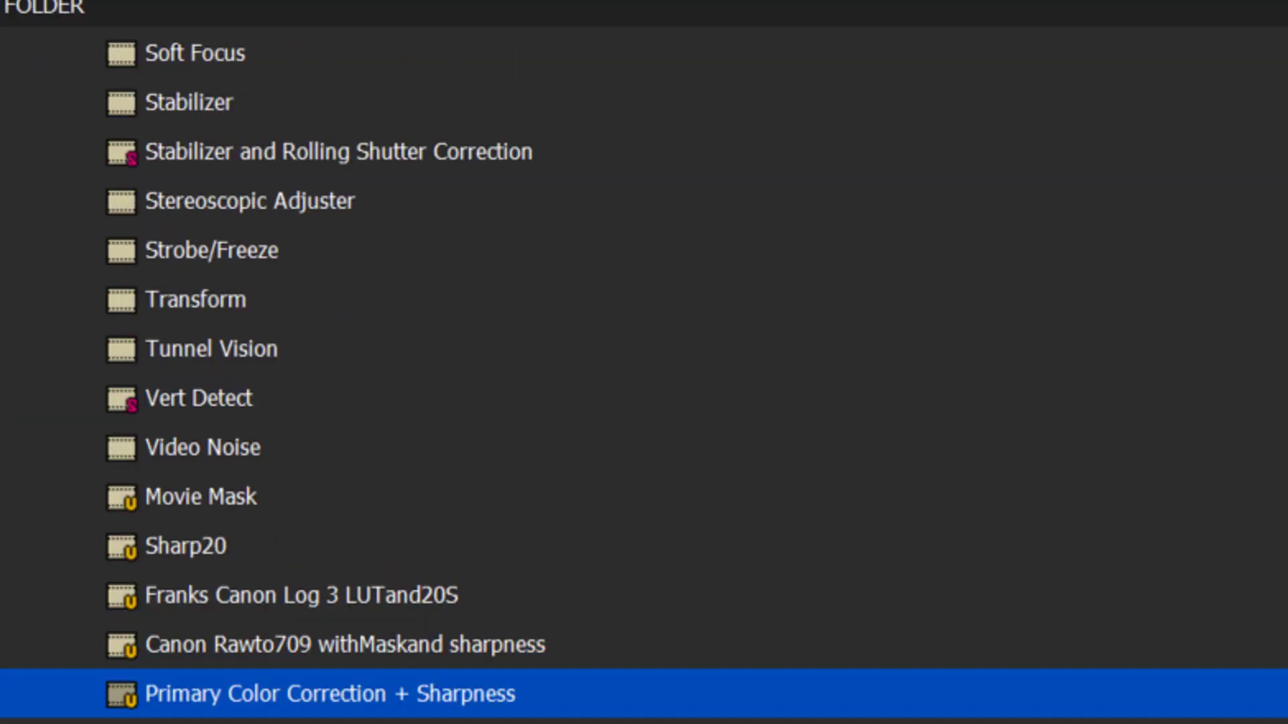
{"action": "scroll", "coordinate": [643, 362], "scroll_direction": "up", "scroll_amount": 10}
{"action": "scroll", "coordinate": [644, 363], "scroll_direction": "down", "scroll_amount": 8}
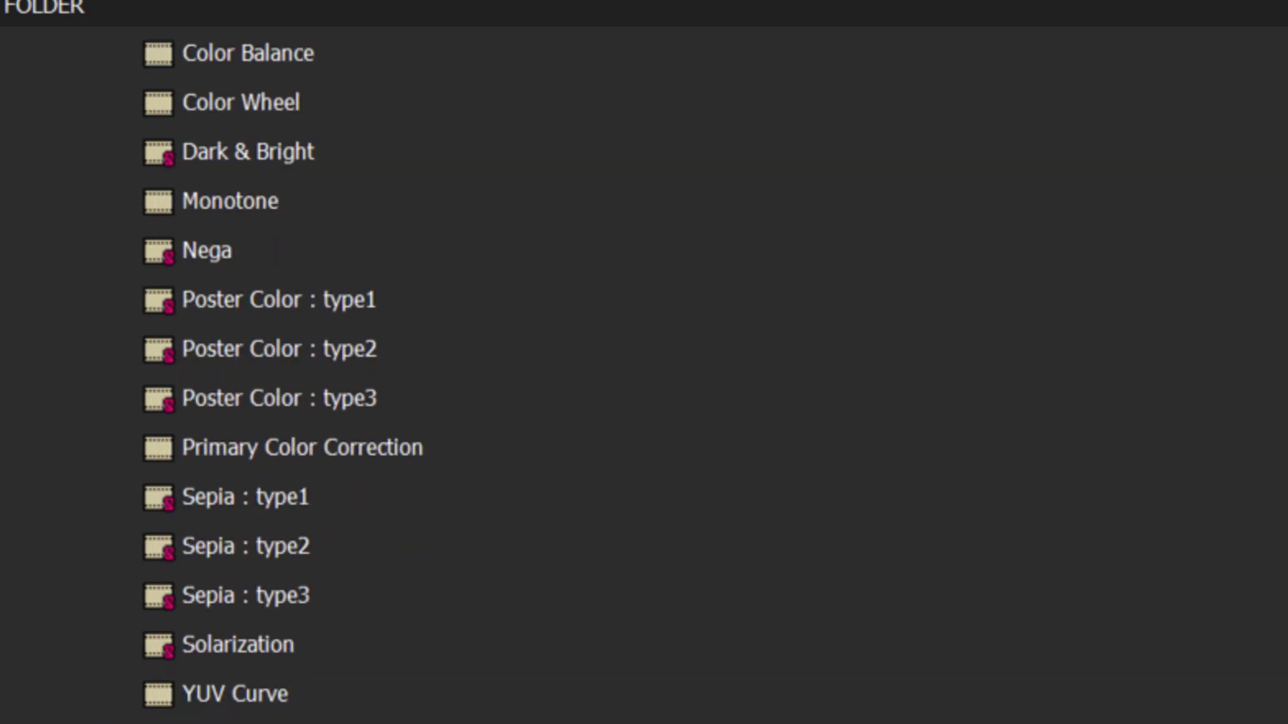
{"action": "scroll", "coordinate": [416, 587], "scroll_direction": "down", "scroll_amount": 7}
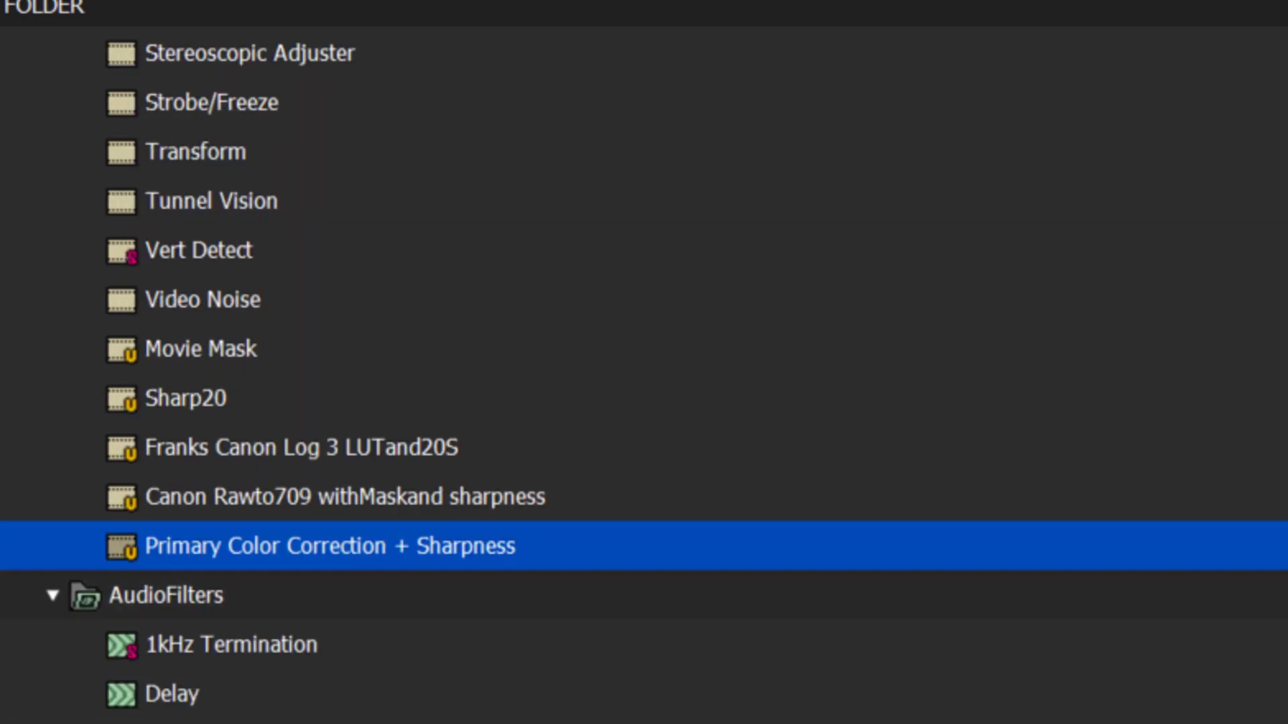
{"action": "right_click", "coordinate": [411, 566]}
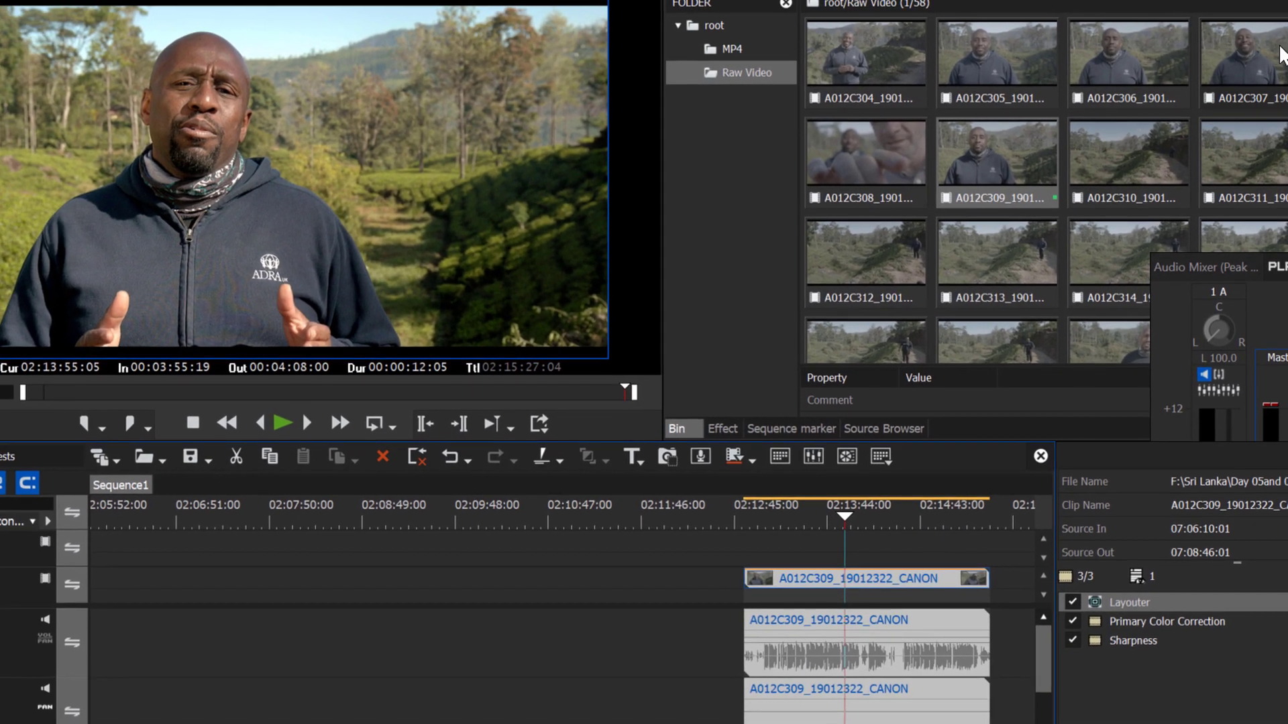
Place A012C307 ahead of A012C309 on the timeline and apply the Morning LUTandSharpnes preset.
{"action": "left_click_drag", "start_coordinate": [1281, 54], "coordinate": [664, 620]}
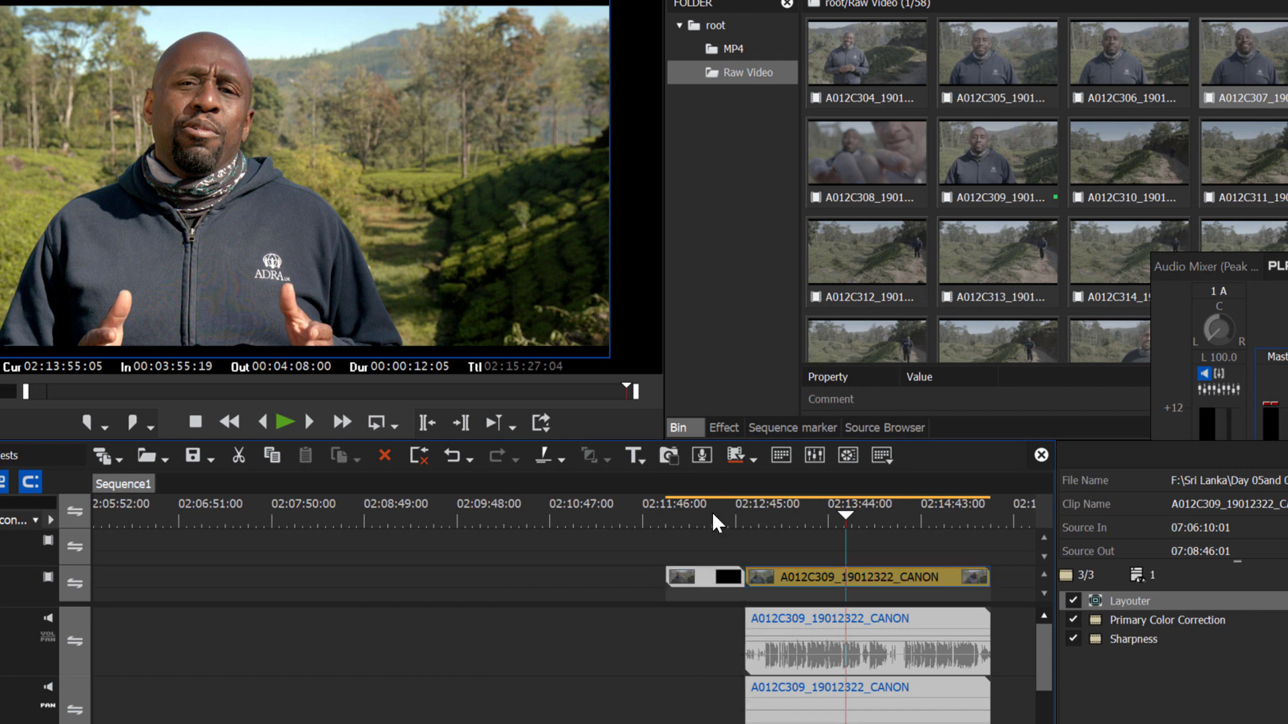
{"action": "left_click", "coordinate": [706, 508]}
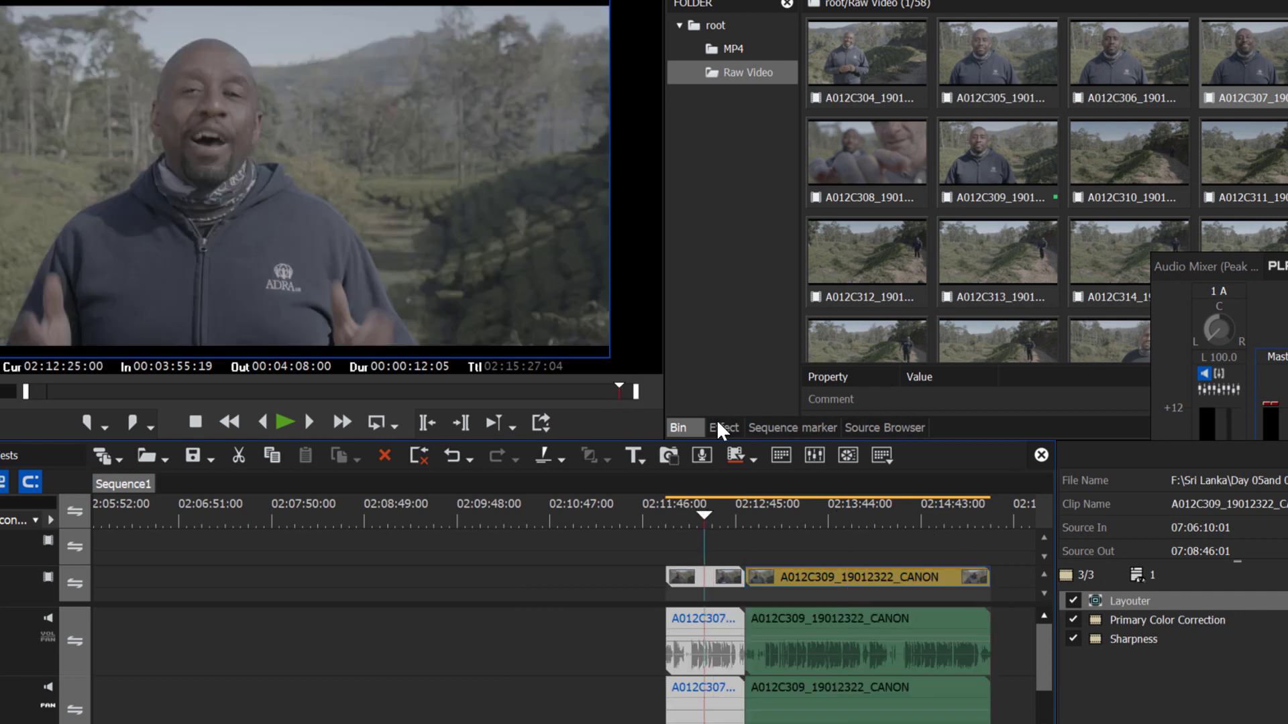
{"action": "left_click", "coordinate": [868, 263]}
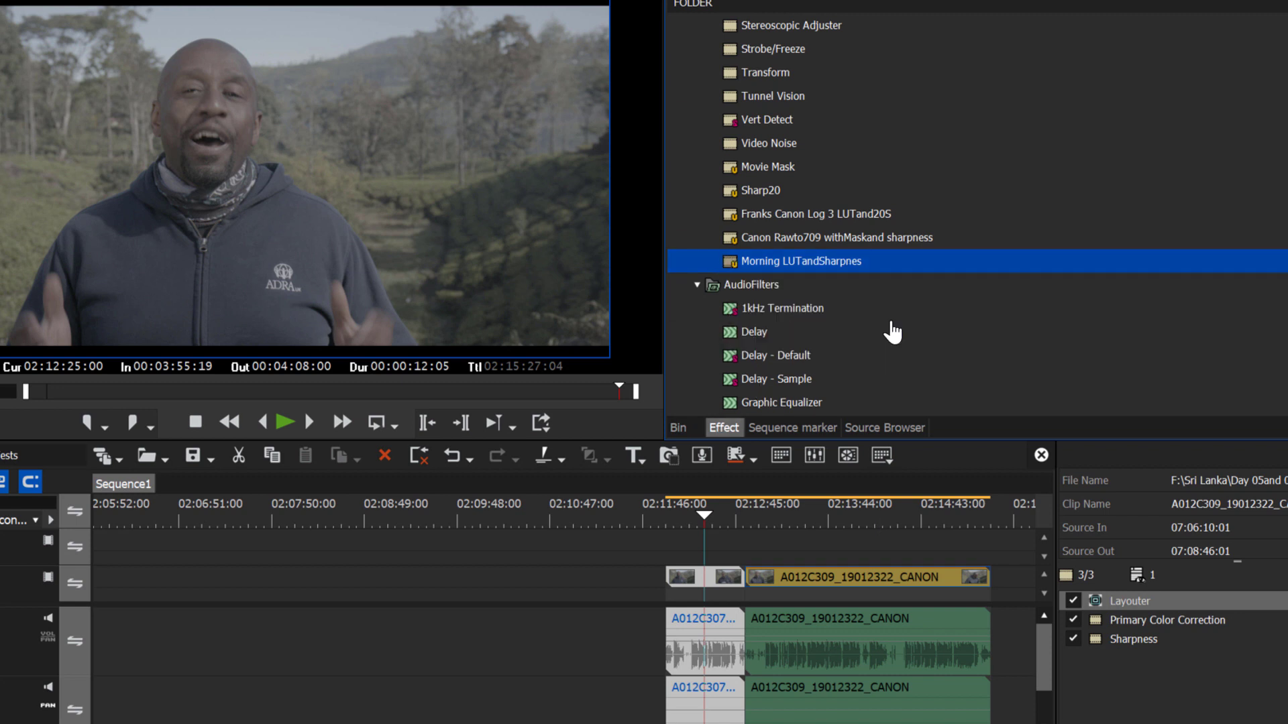
{"action": "left_click_drag", "start_coordinate": [731, 262], "coordinate": [704, 575]}
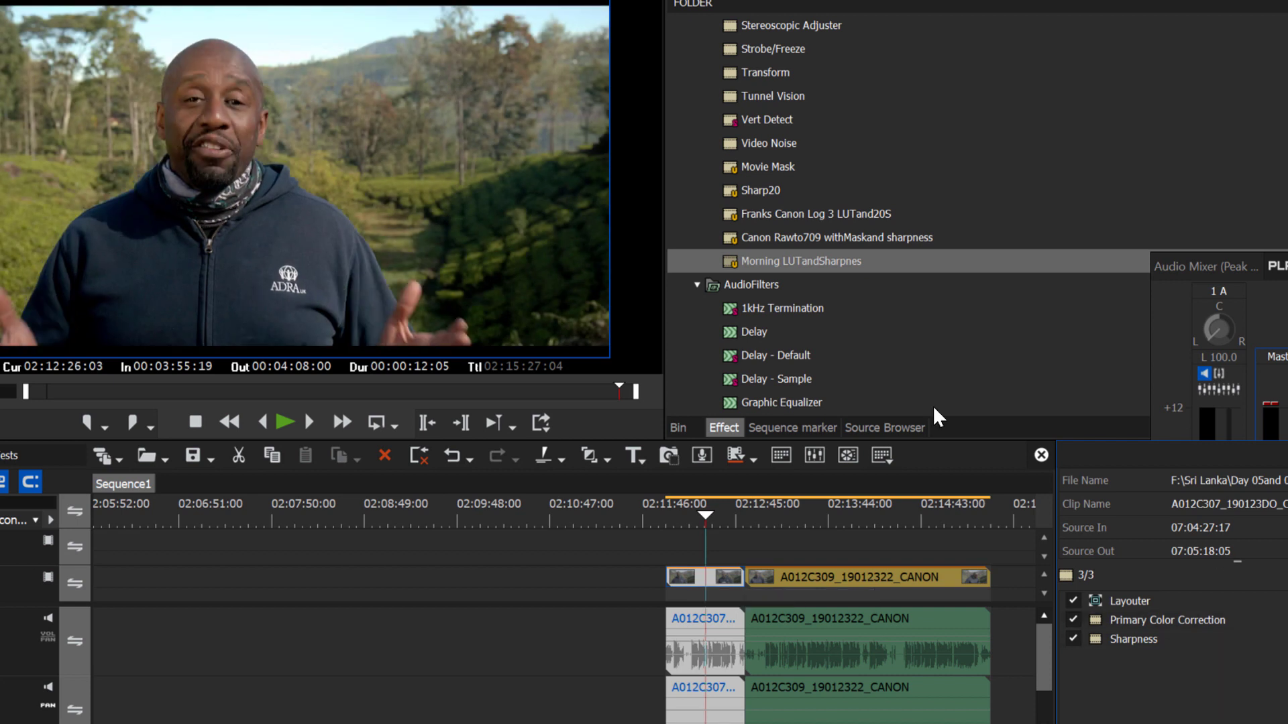
Raise A012C307's Gain to -8 and Lift to -6 (R -7) in Primary Color Correction, then confirm.
{"action": "double_click", "coordinate": [1180, 621]}
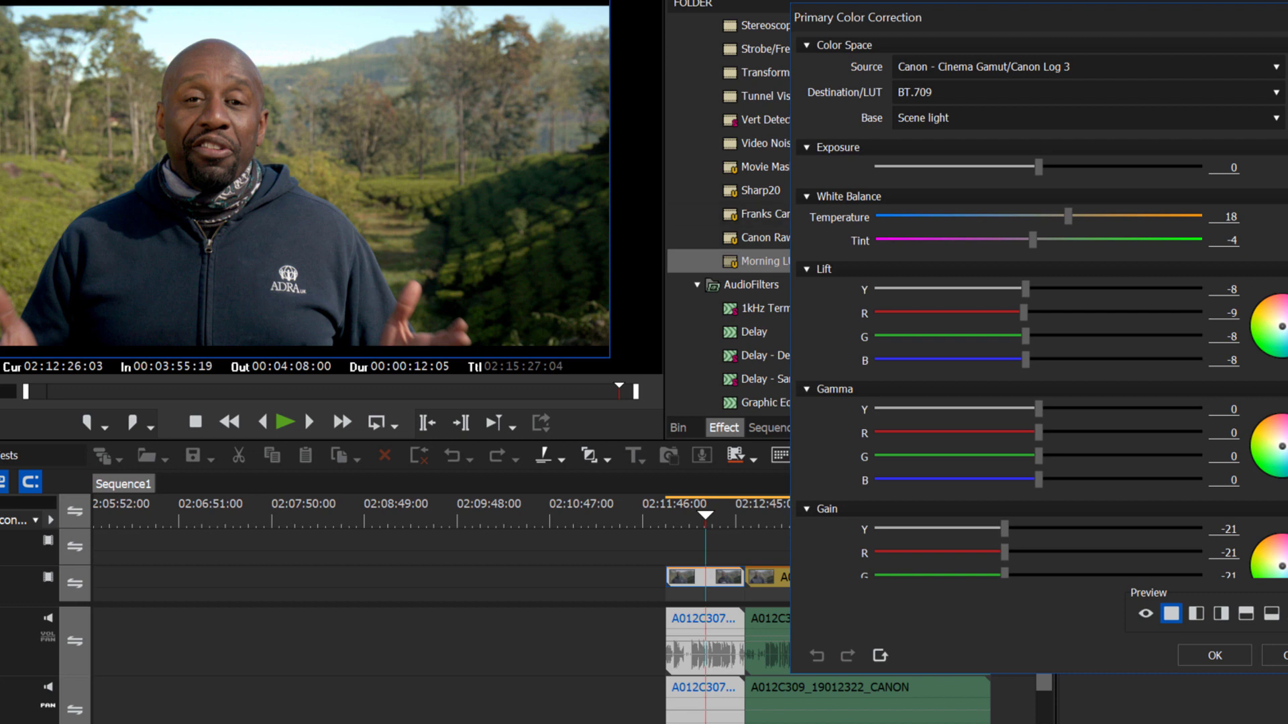
{"action": "left_click_drag", "start_coordinate": [1008, 529], "coordinate": [1026, 526]}
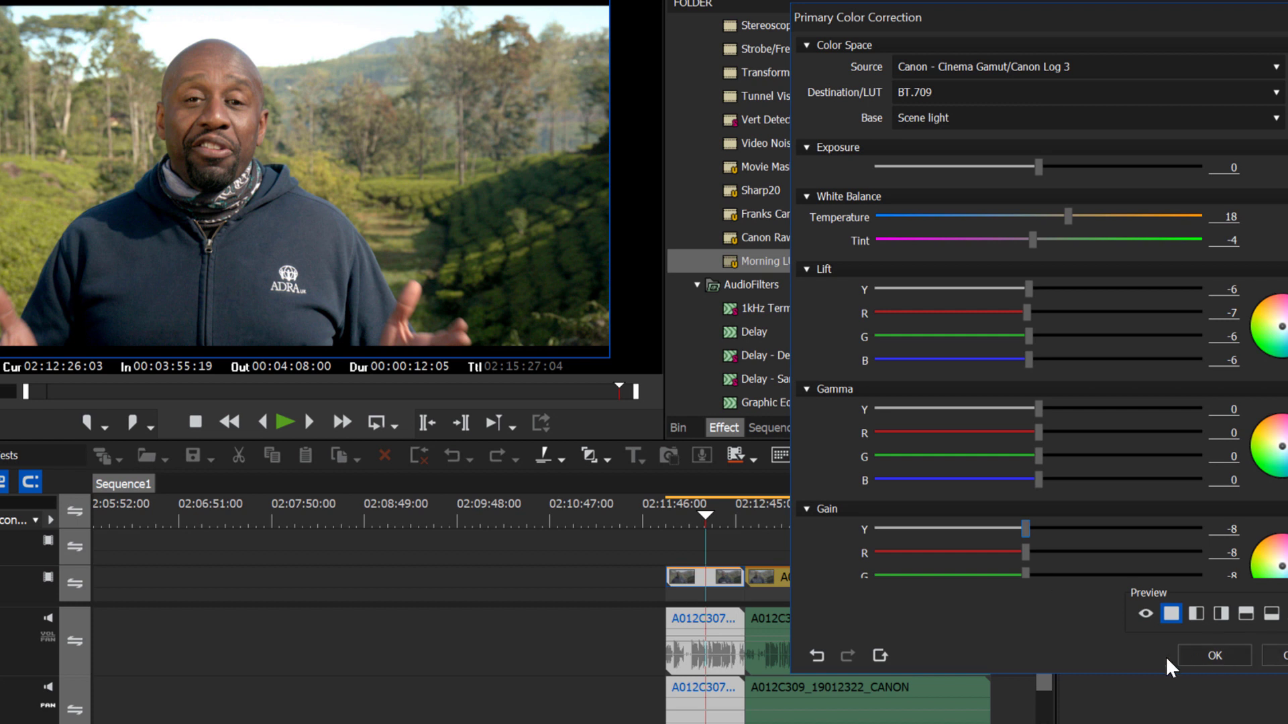
{"action": "left_click", "coordinate": [1215, 655]}
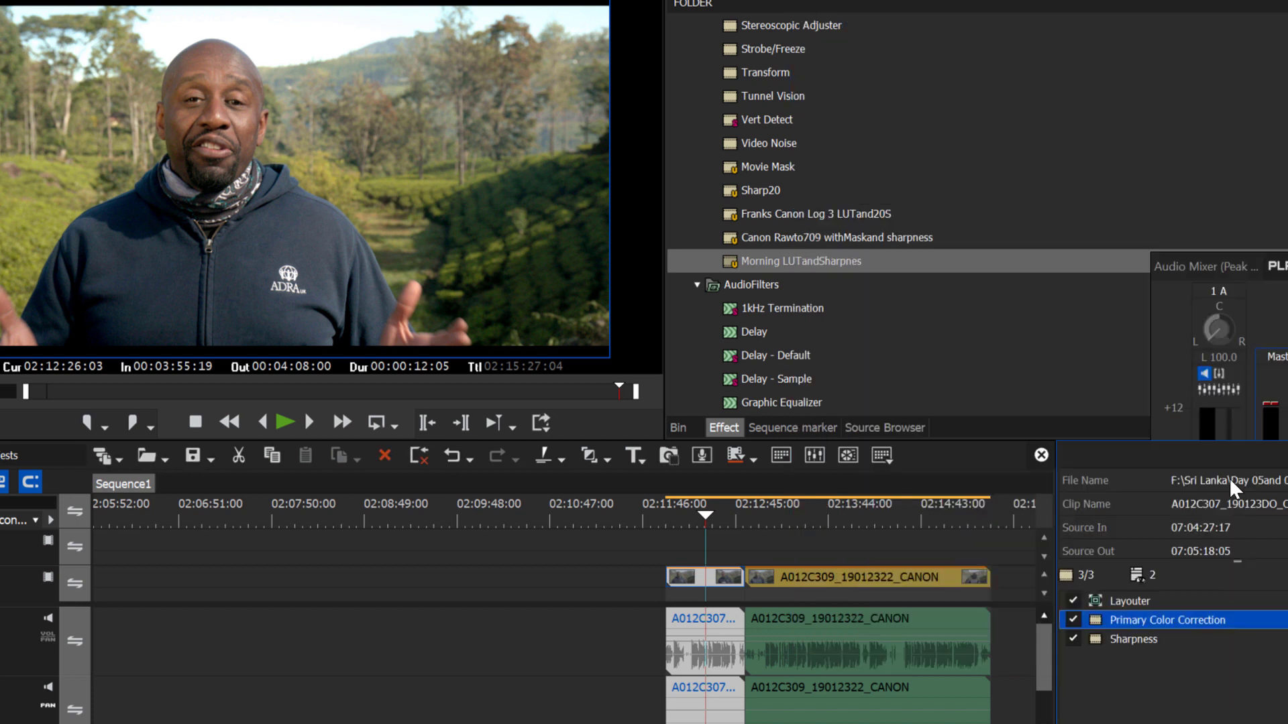